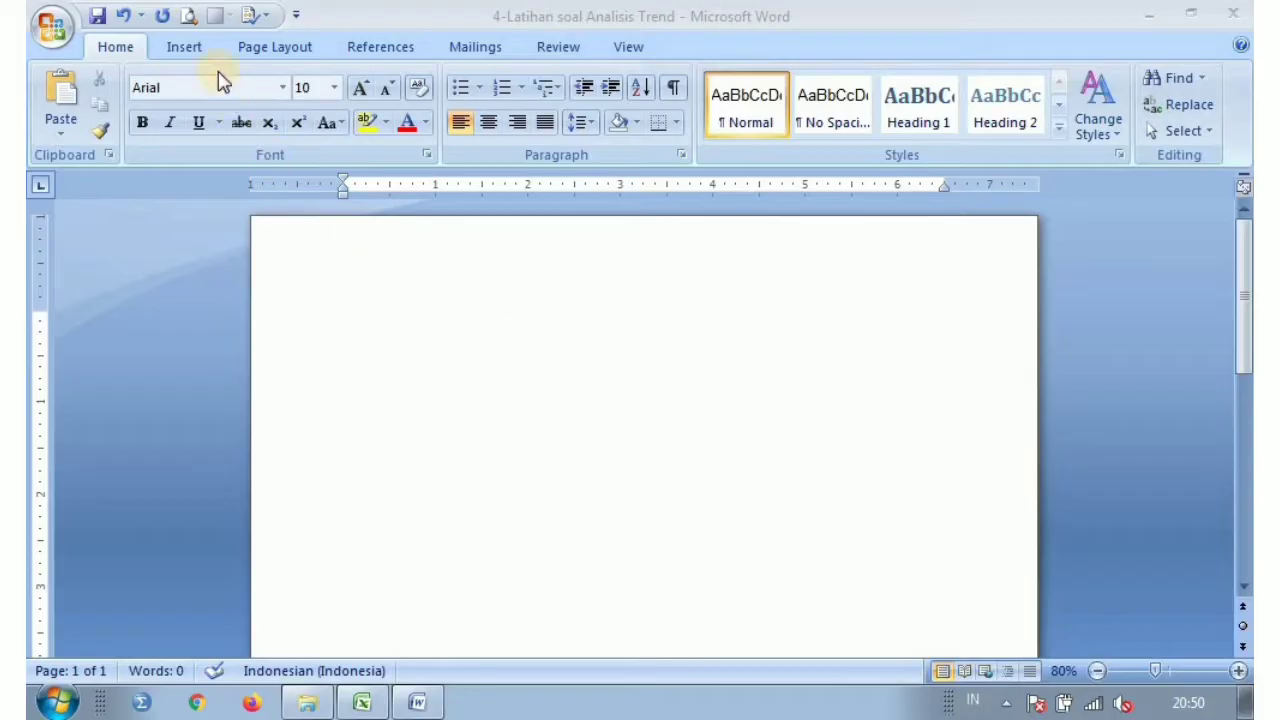
Undo the deletion of the document content to restore the PT. BIMA SAKTI,Tbk comparative balance sheet, and clear the selection
left_click(128, 17)
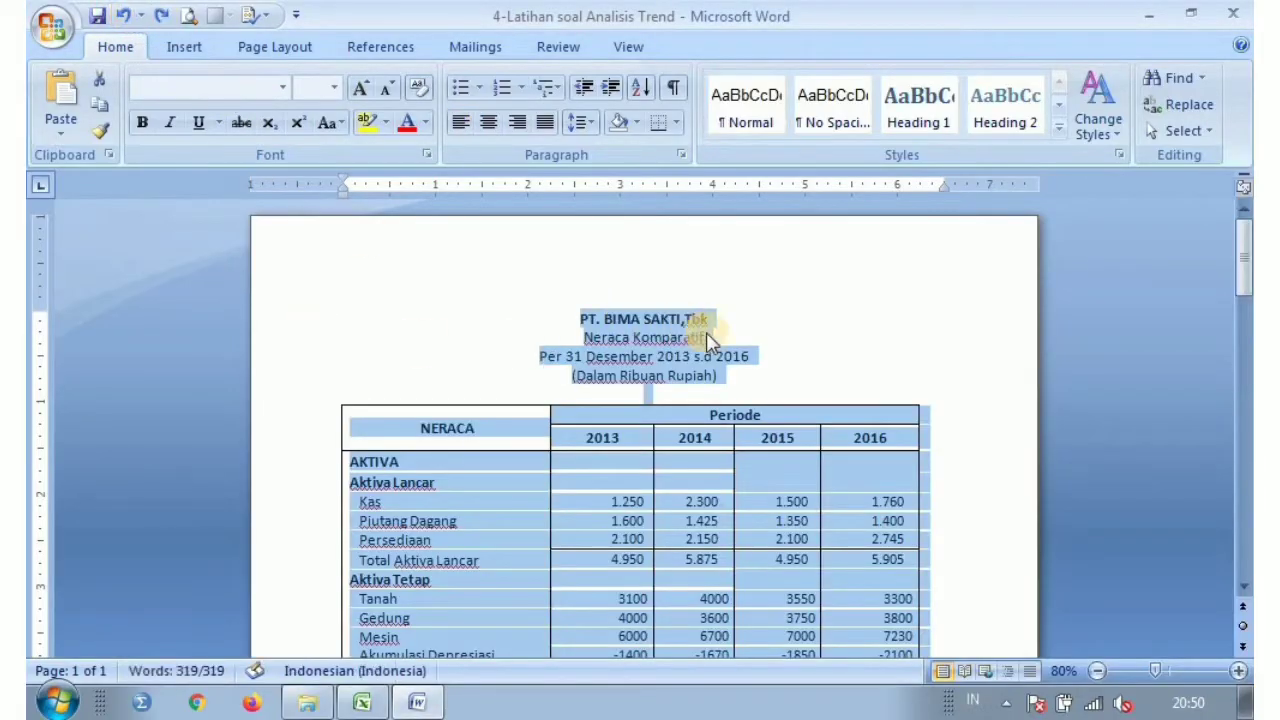
left_click(757, 375)
scroll(930, 360, "down", 1)
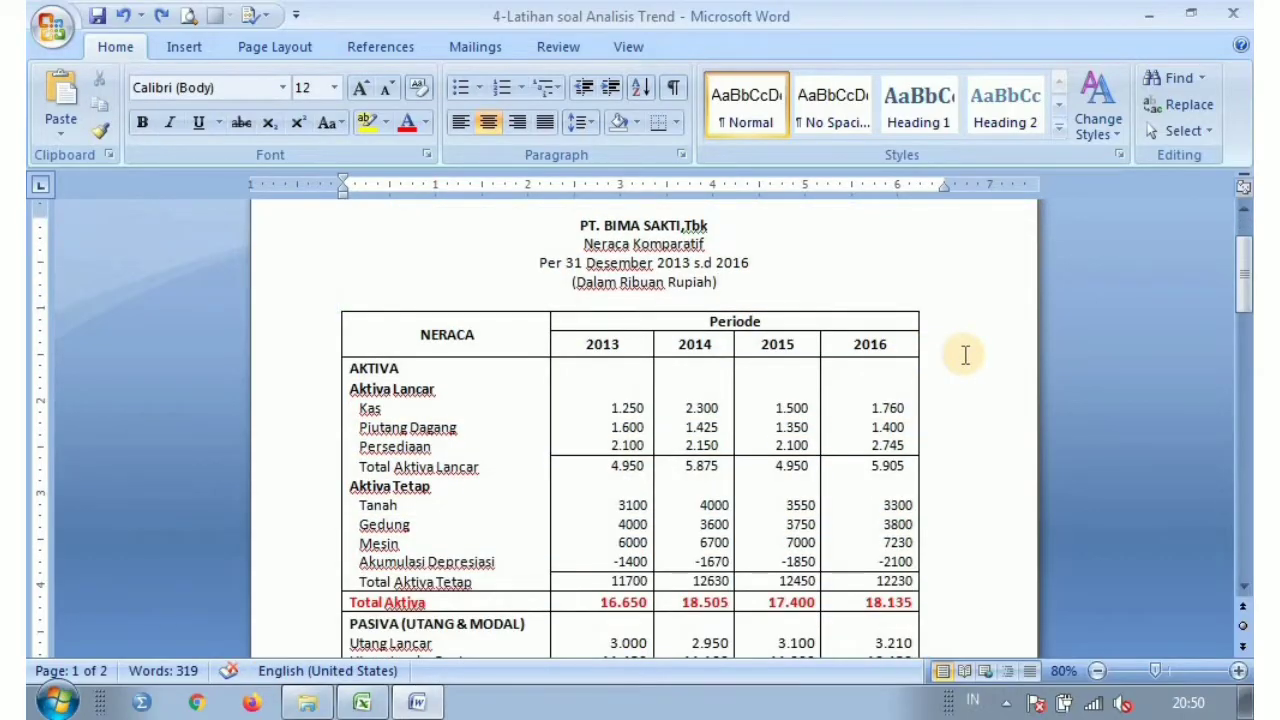
Examine the heading of the Neraca Komparatif, its 2013 to 2016 columns, and the AKTIVA and PASIVA sections
scroll(957, 355, "up", 1)
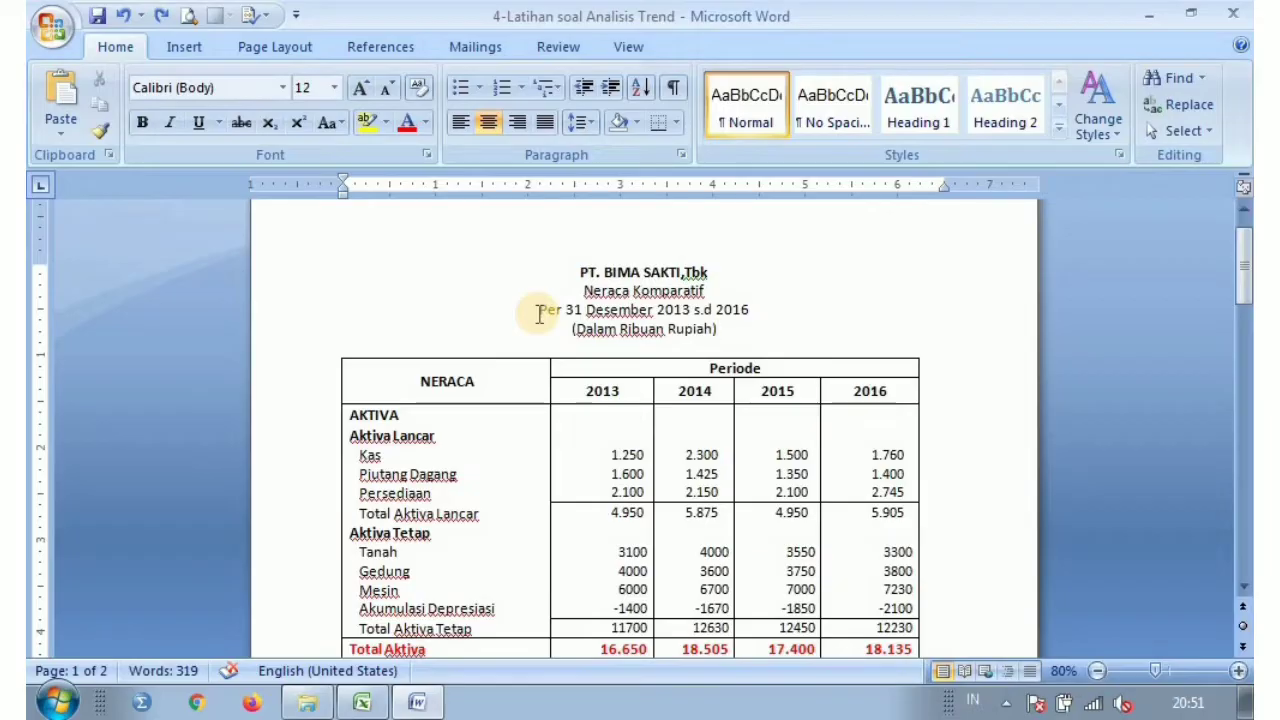
scroll(729, 342, "down", 1)
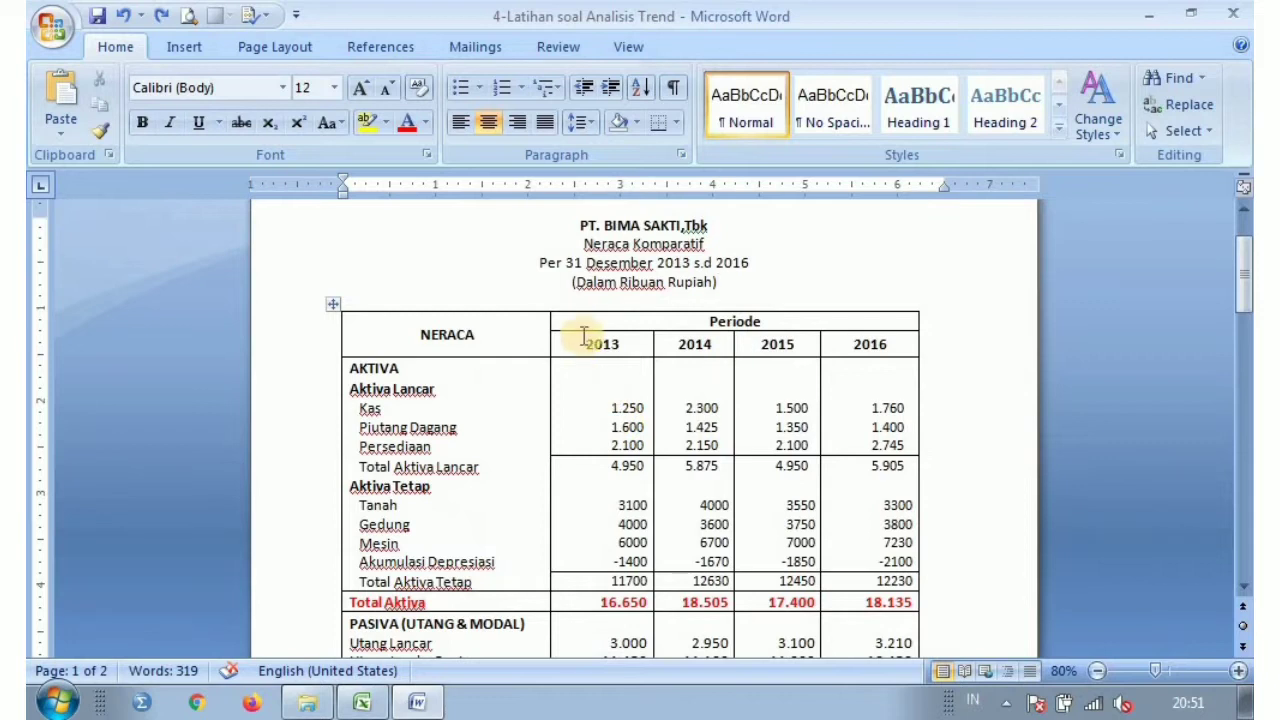
left_click_drag(584, 340, 584, 575)
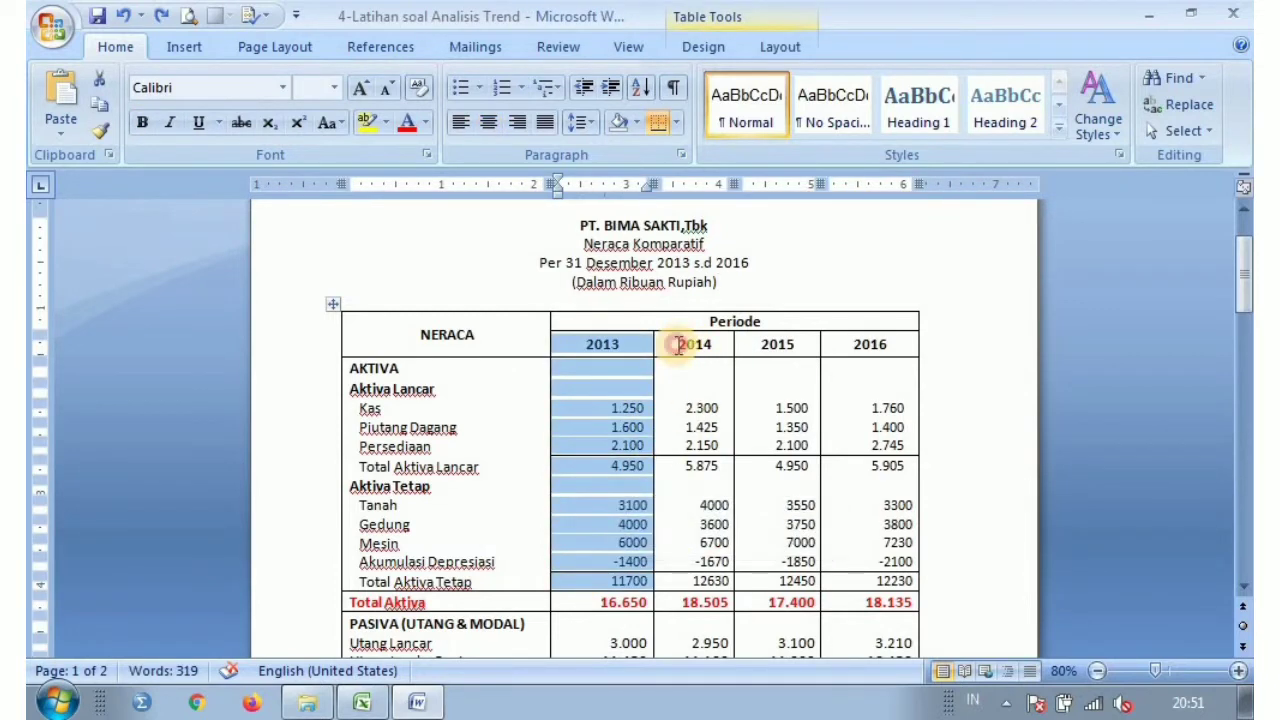
left_click_drag(678, 344, 690, 506)
left_click_drag(762, 344, 846, 571)
scroll(846, 571, "down", 2)
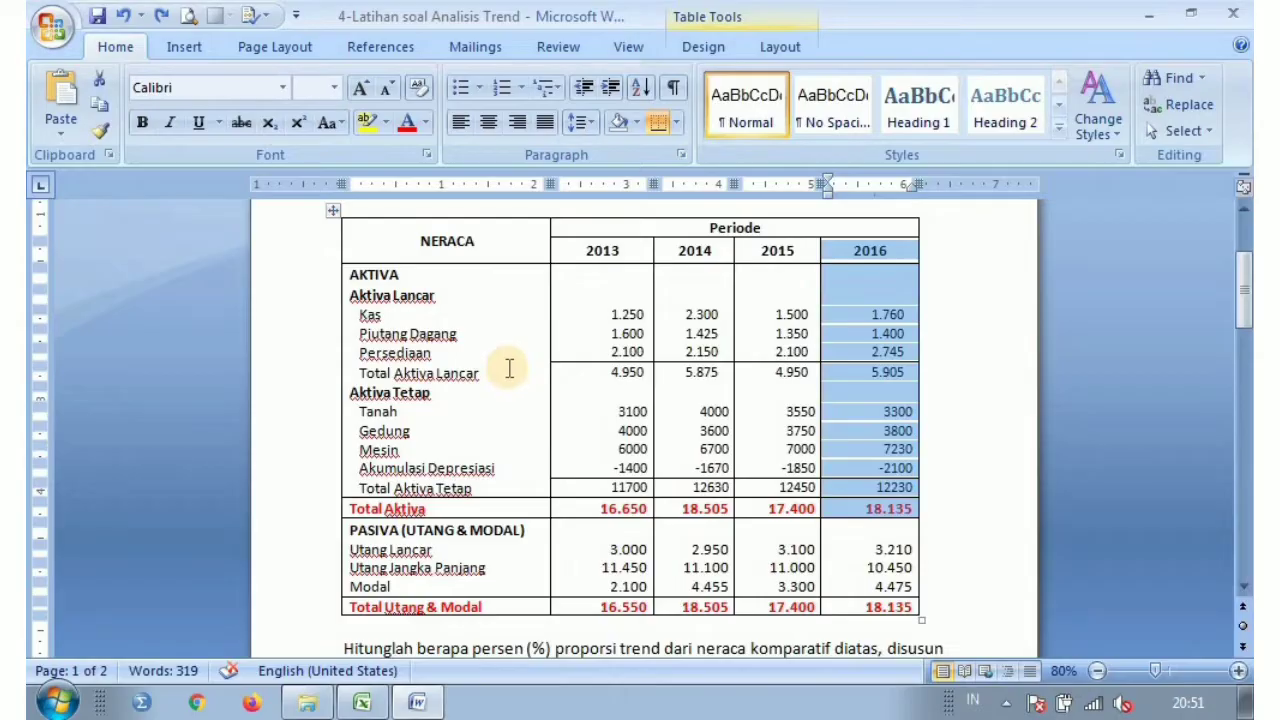
scroll(509, 369, "up", 1)
scroll(509, 369, "up", 1)
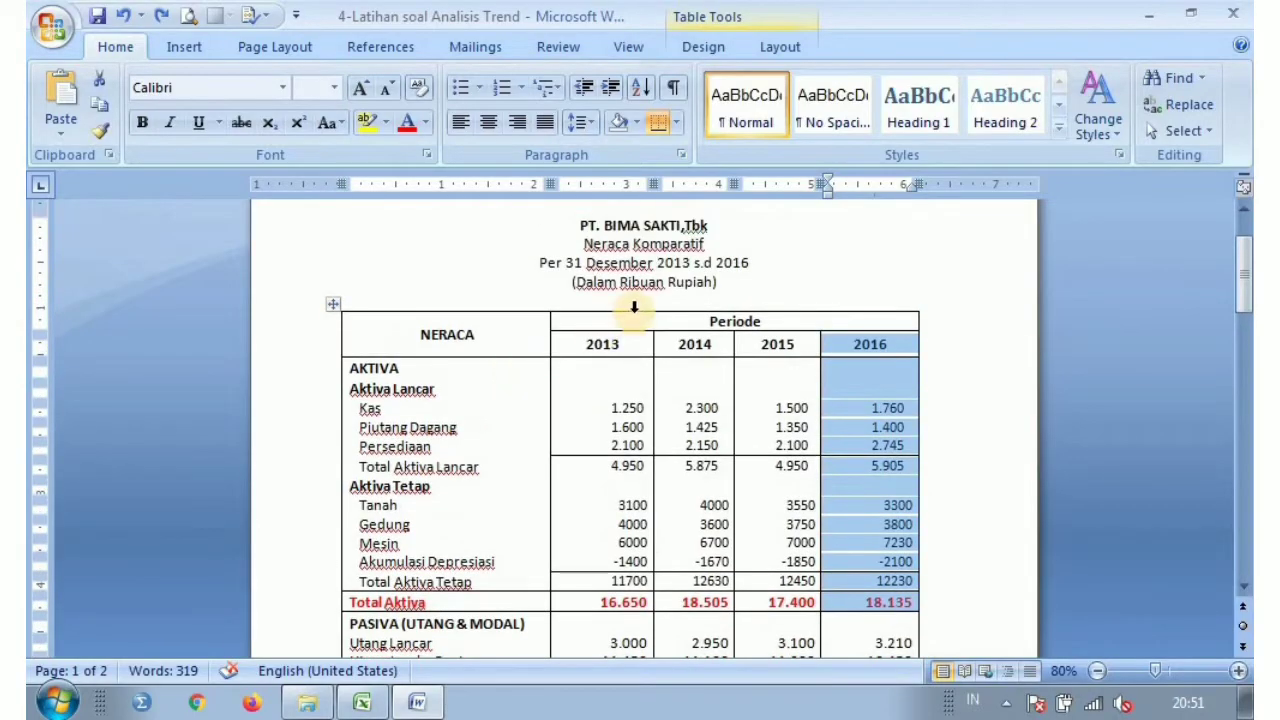
scroll(591, 350, "down", 2)
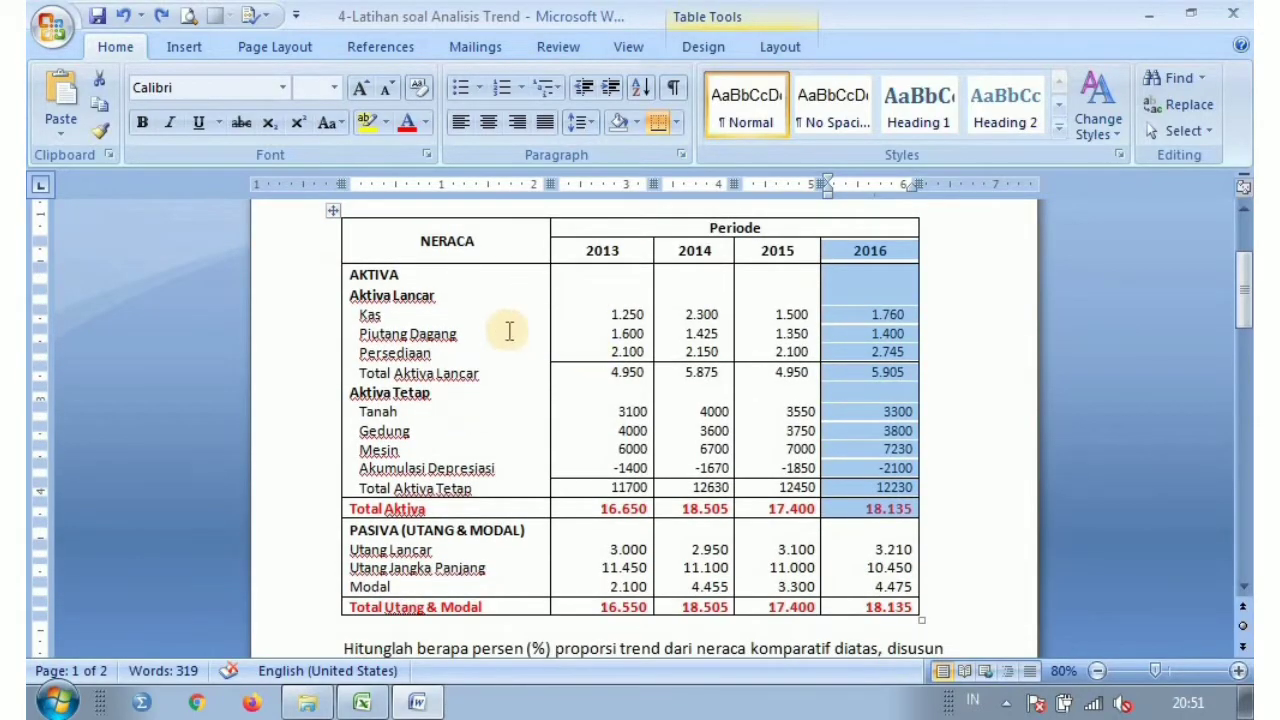
left_click(293, 277)
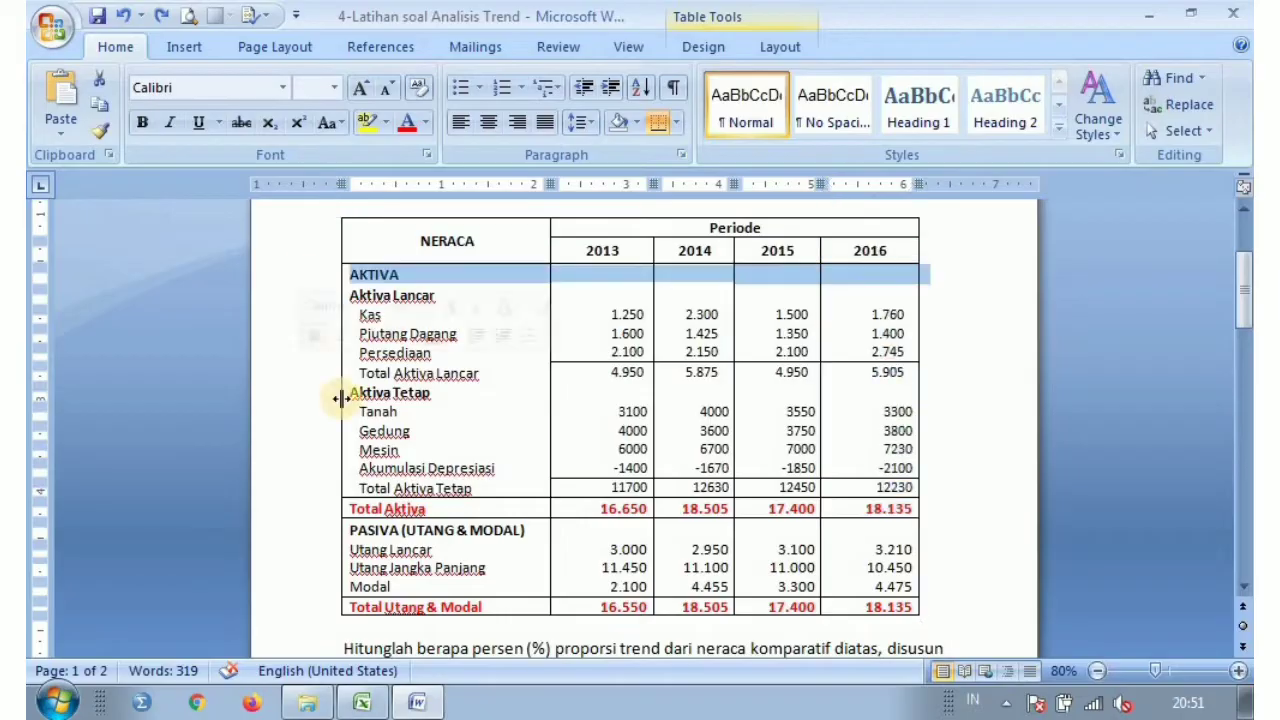
left_click(285, 529)
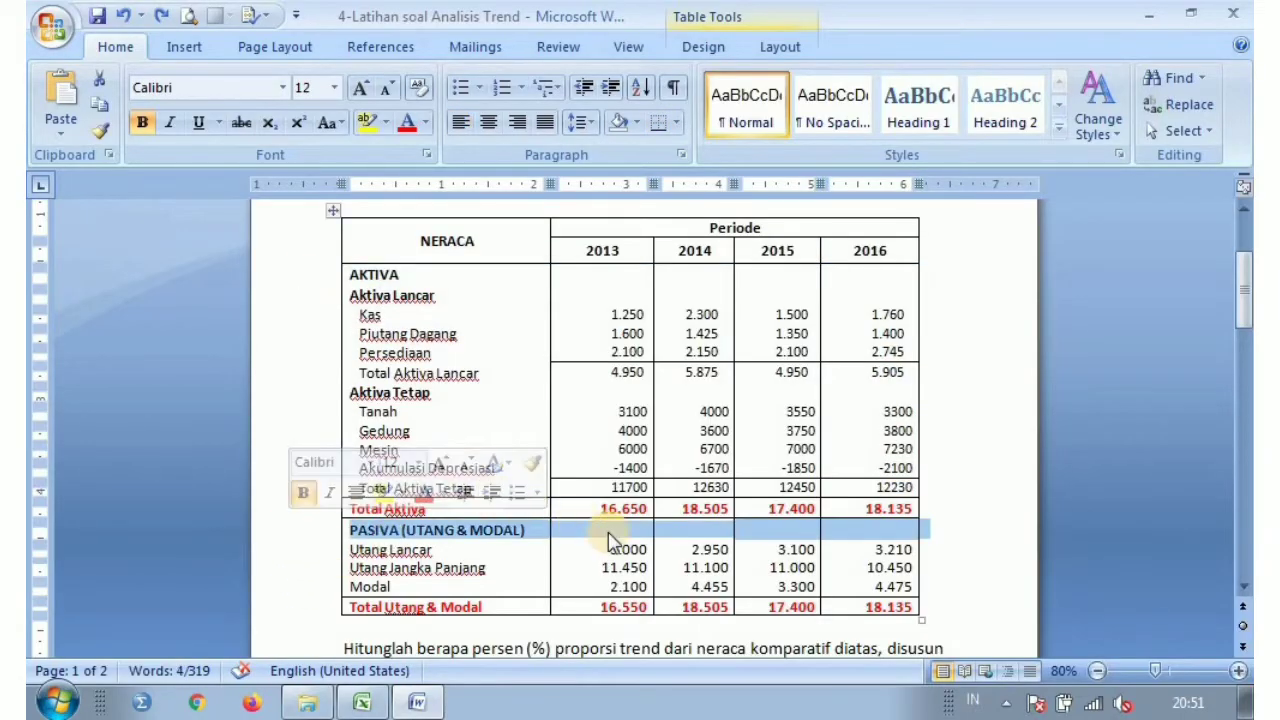
left_click(966, 304)
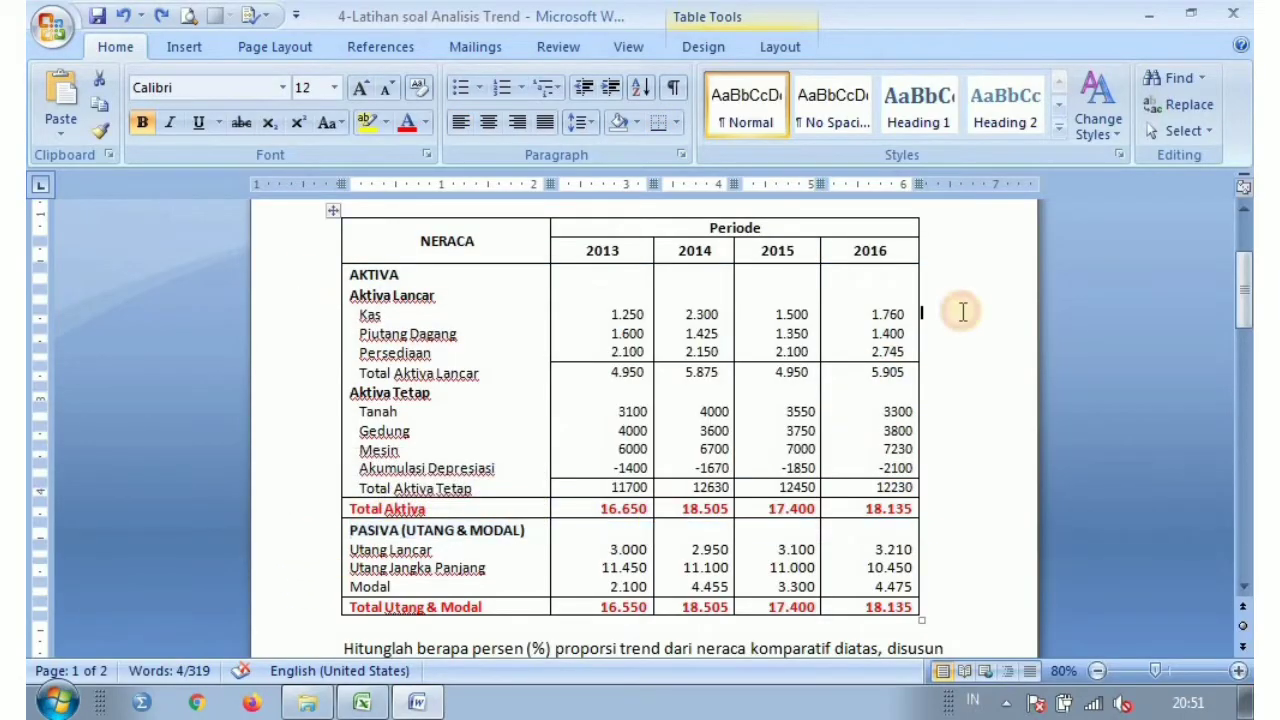
Compare the 2014, 2015 and 2016 columns of the balance sheet with the 2013 column
scroll(962, 312, "up", 3)
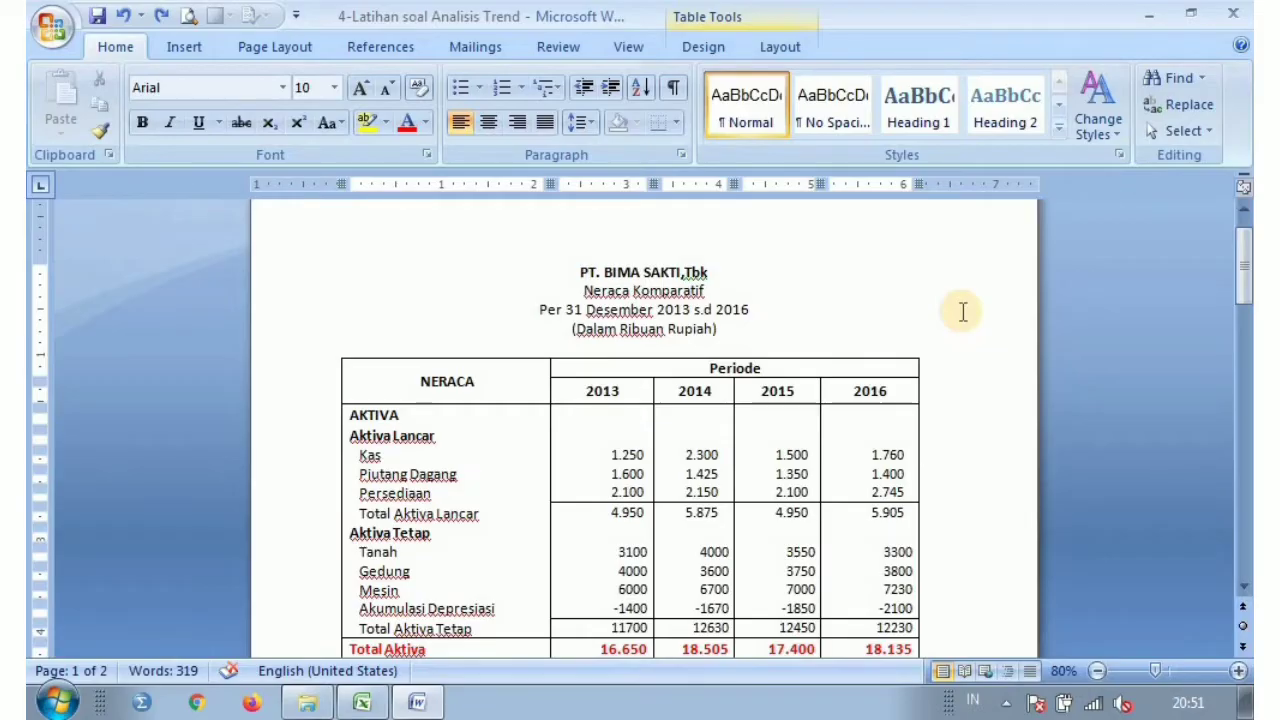
scroll(940, 325, "down", 1)
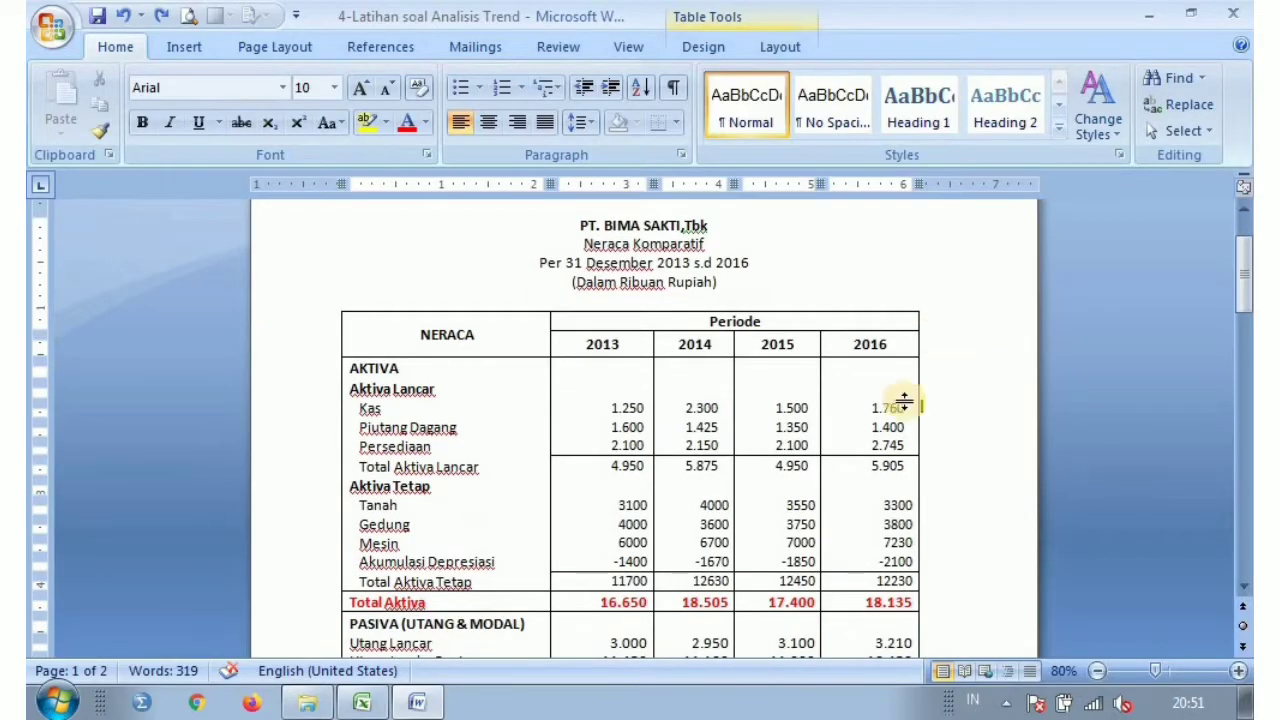
left_click_drag(674, 344, 853, 601)
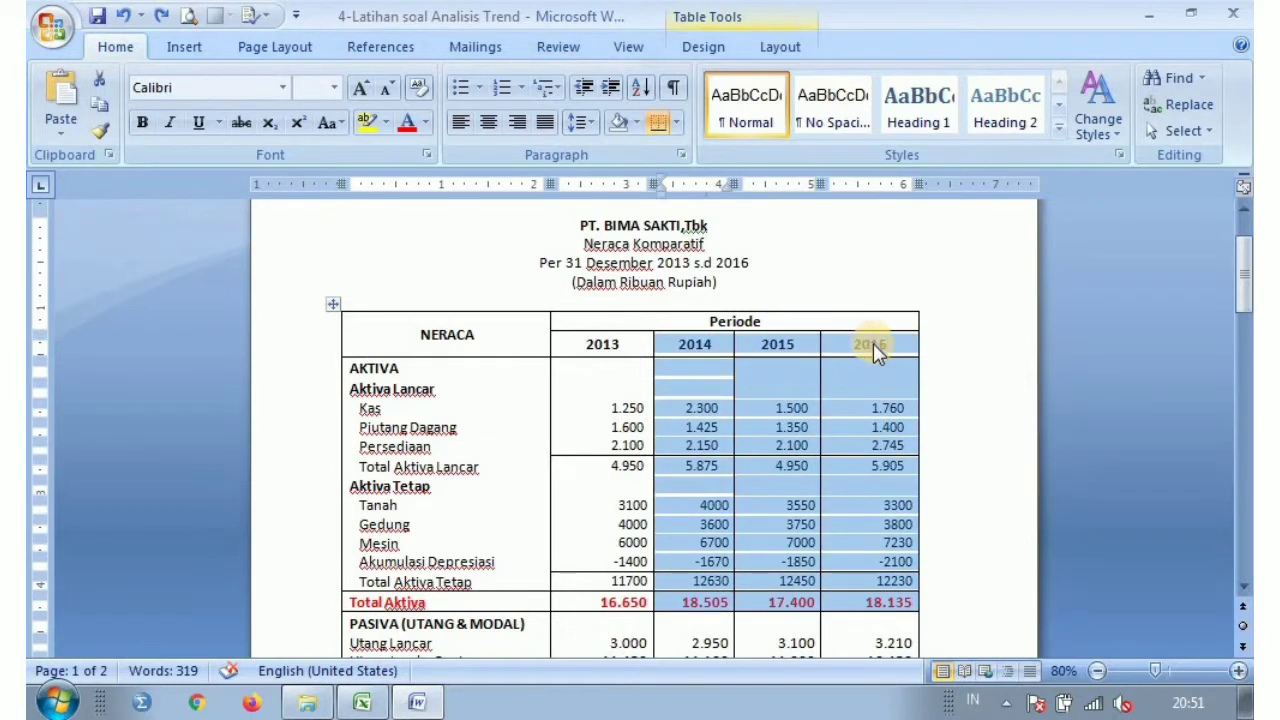
left_click_drag(591, 346, 594, 583)
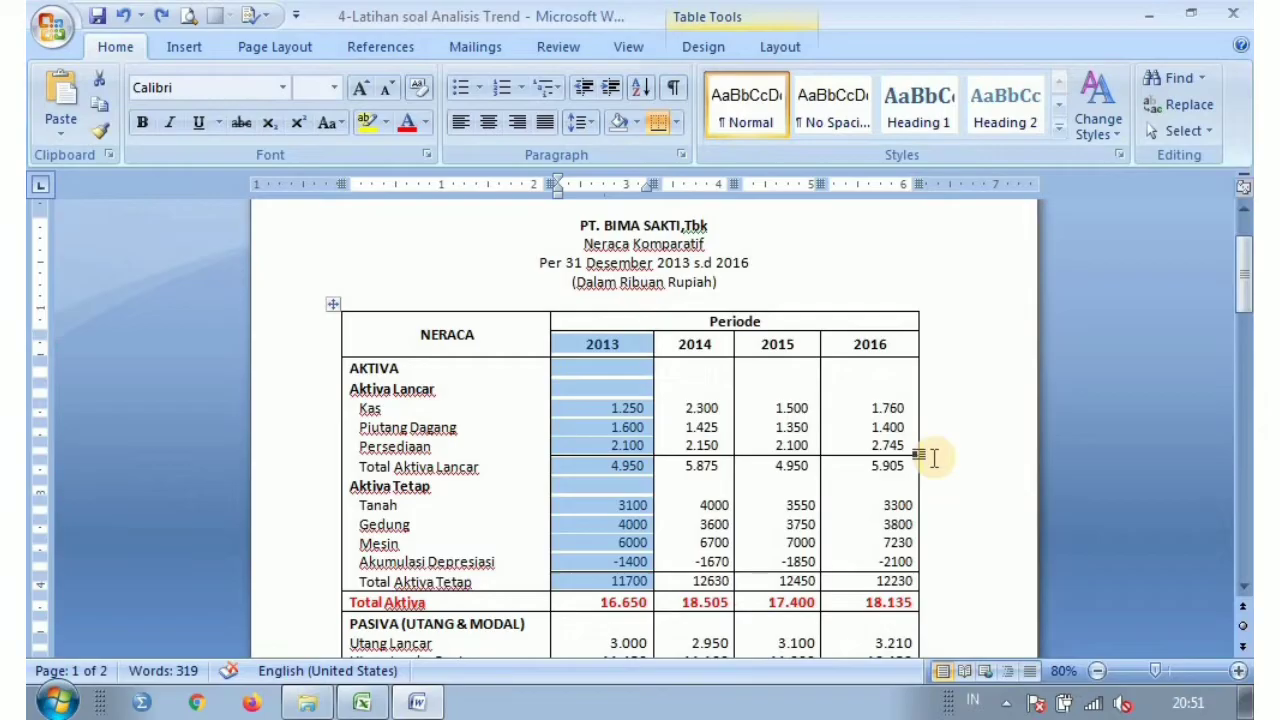
scroll(944, 458, "down", 1)
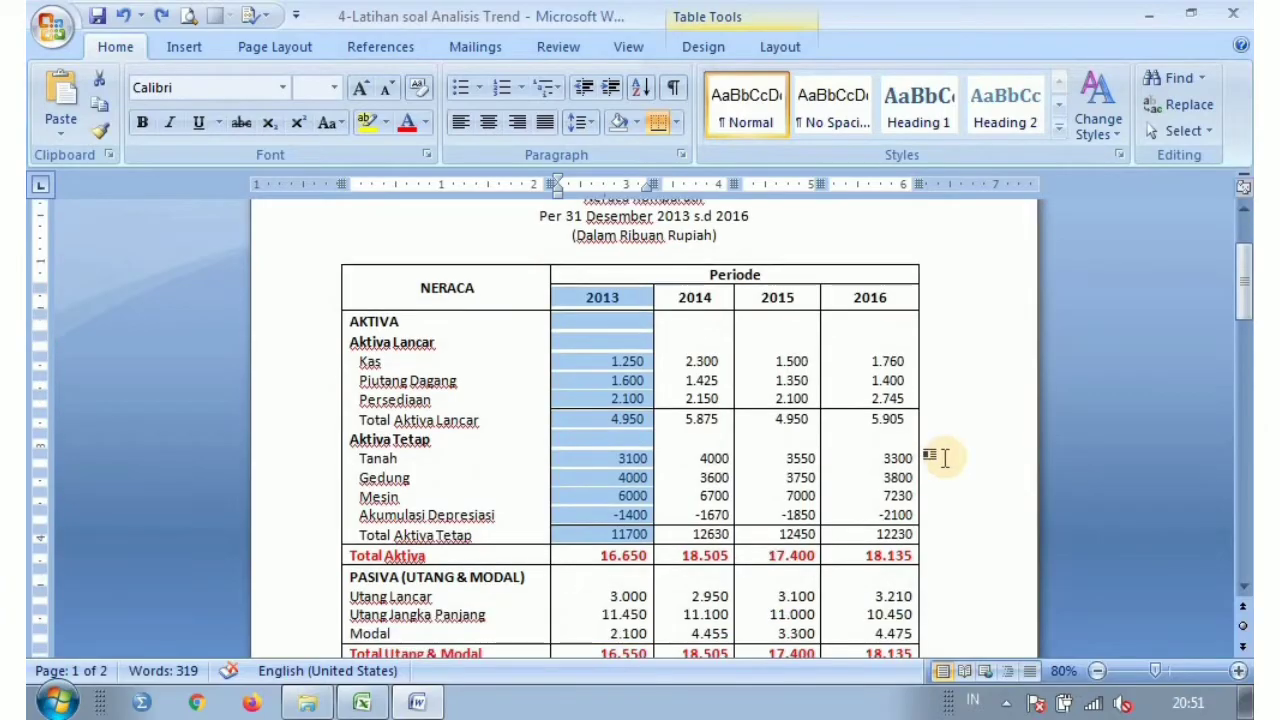
scroll(944, 458, "down", 1)
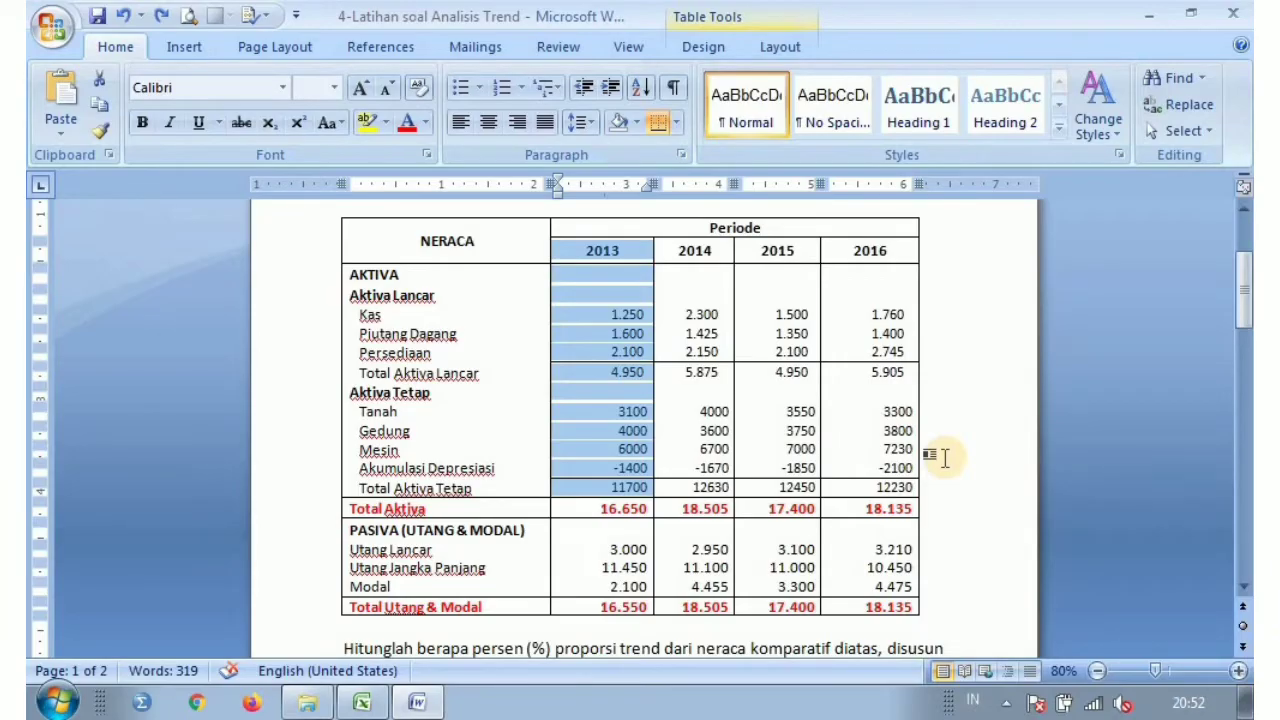
scroll(944, 458, "up", 1)
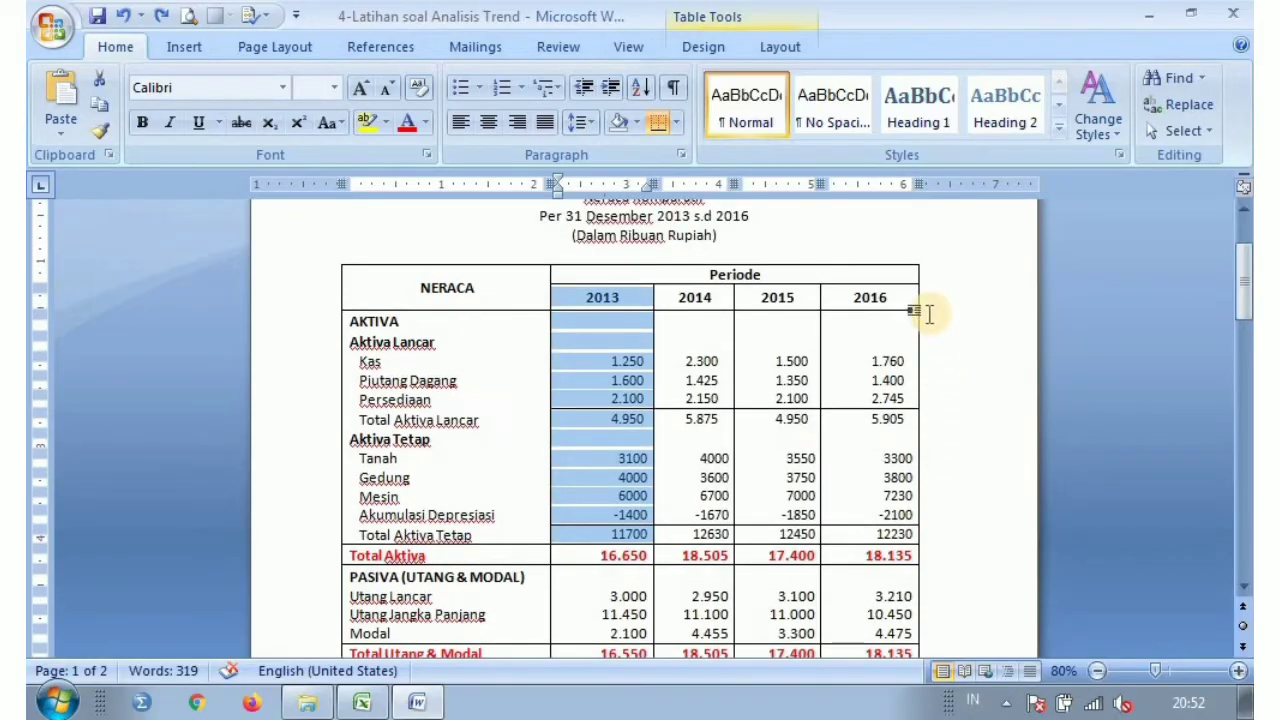
left_click(951, 363)
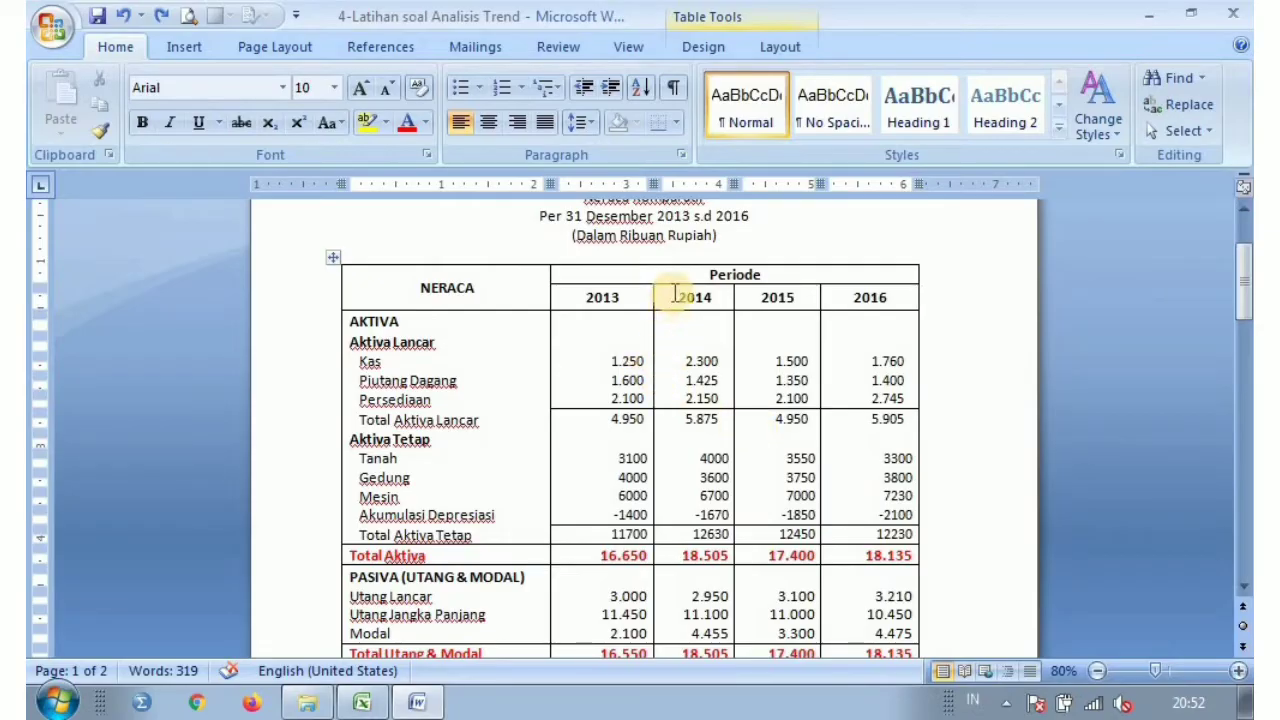
left_click_drag(674, 293, 864, 546)
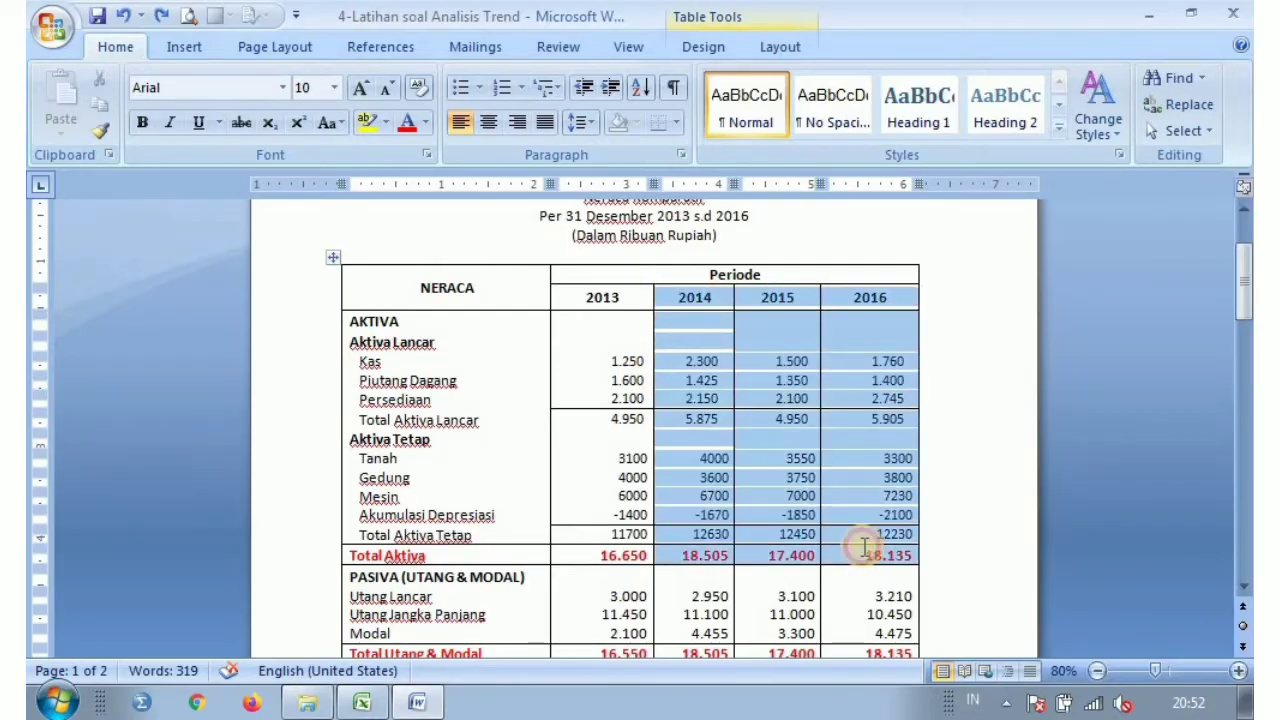
left_click(960, 380)
scroll(786, 486, "down", 3)
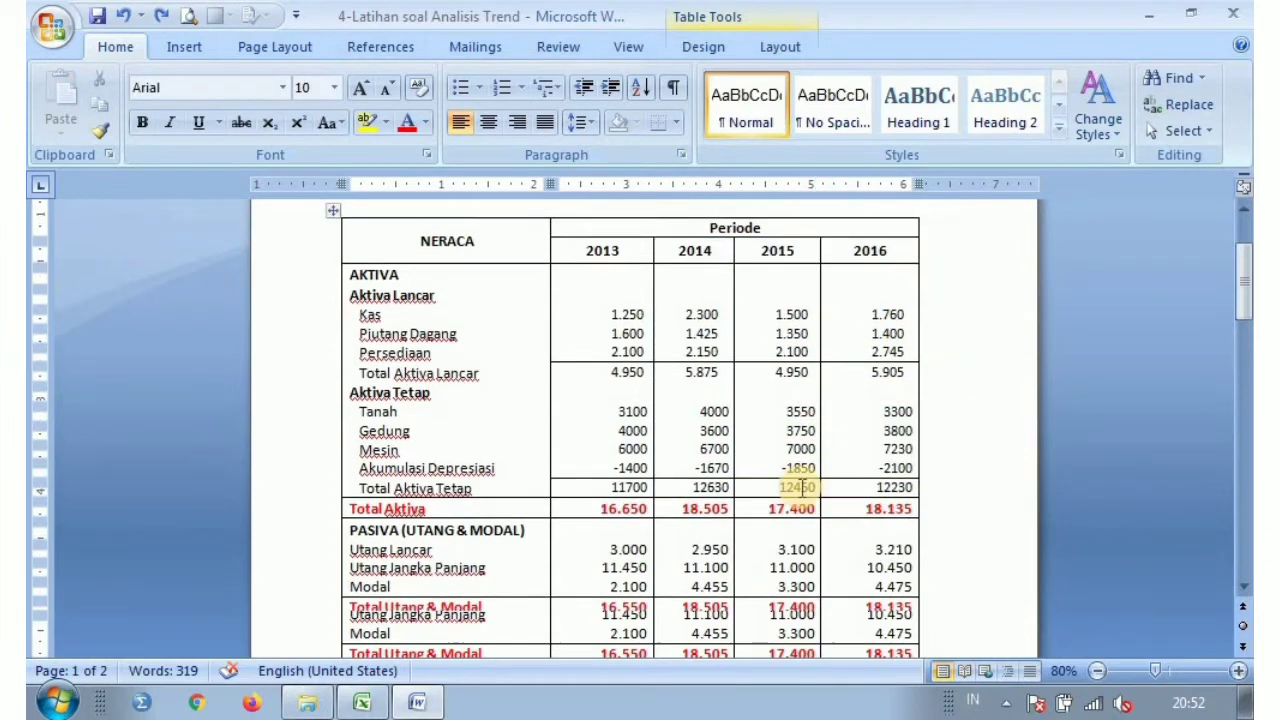
Read the trend calculation instructions below the balance sheet and check them against the 2013 column
scroll(670, 515, "down", 1)
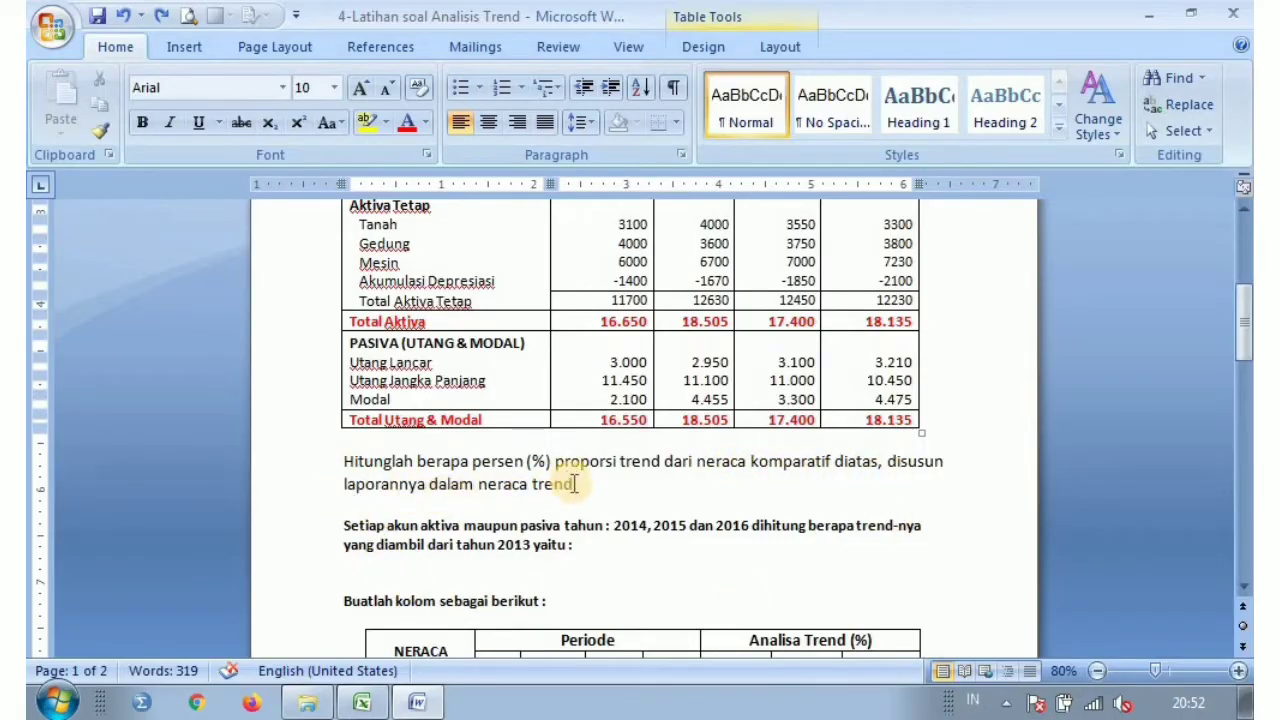
scroll(583, 484, "down", 1)
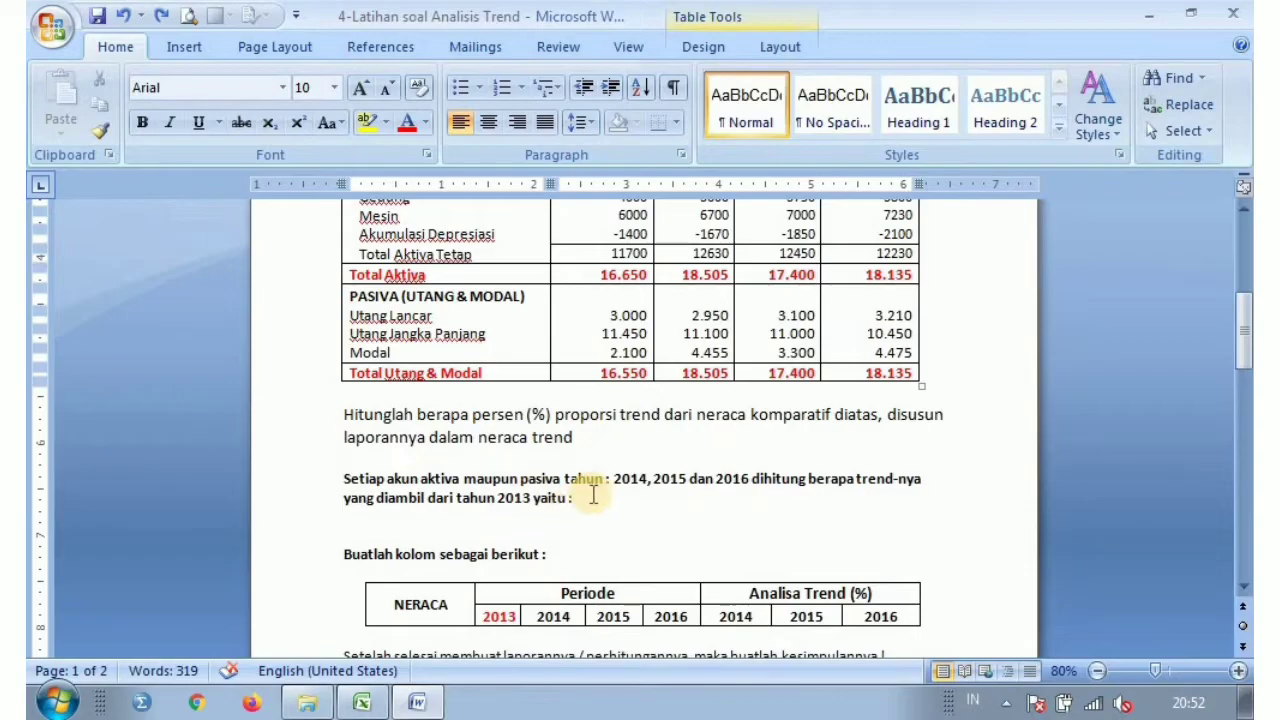
scroll(593, 494, "up", 5)
left_click_drag(569, 289, 606, 500)
scroll(606, 500, "down", 4)
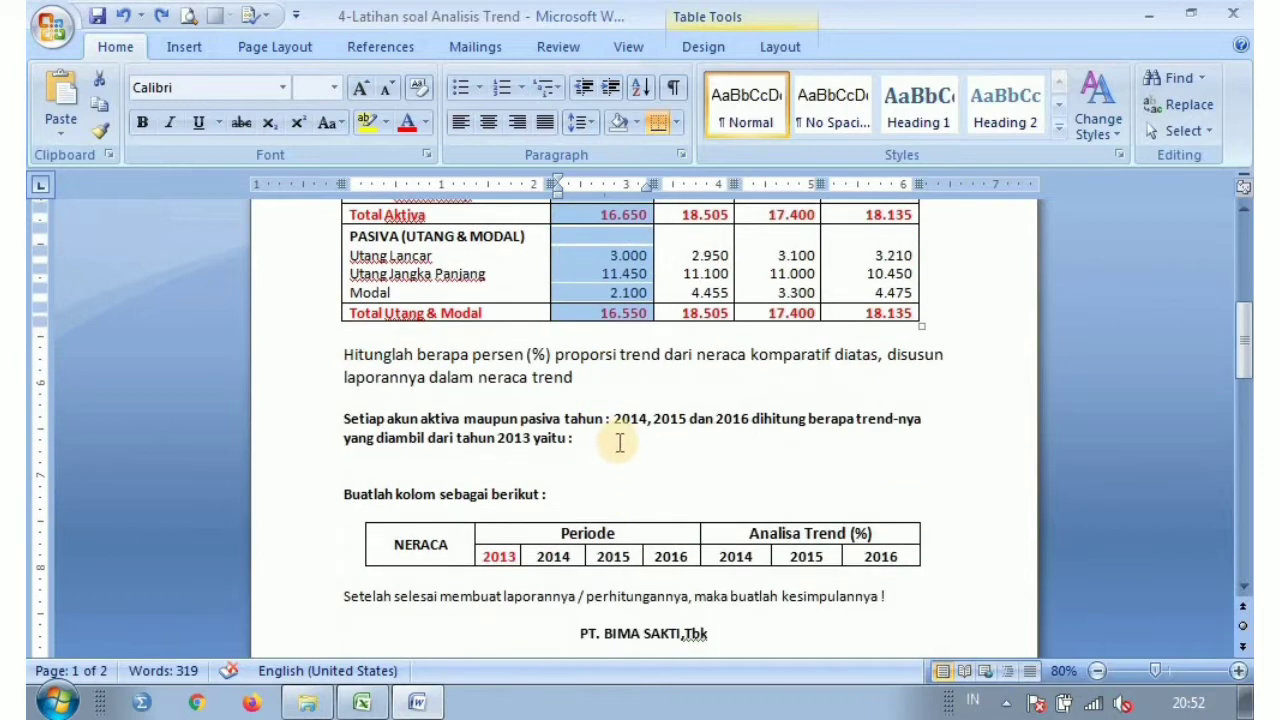
left_click(619, 443)
scroll(529, 489, "down", 1)
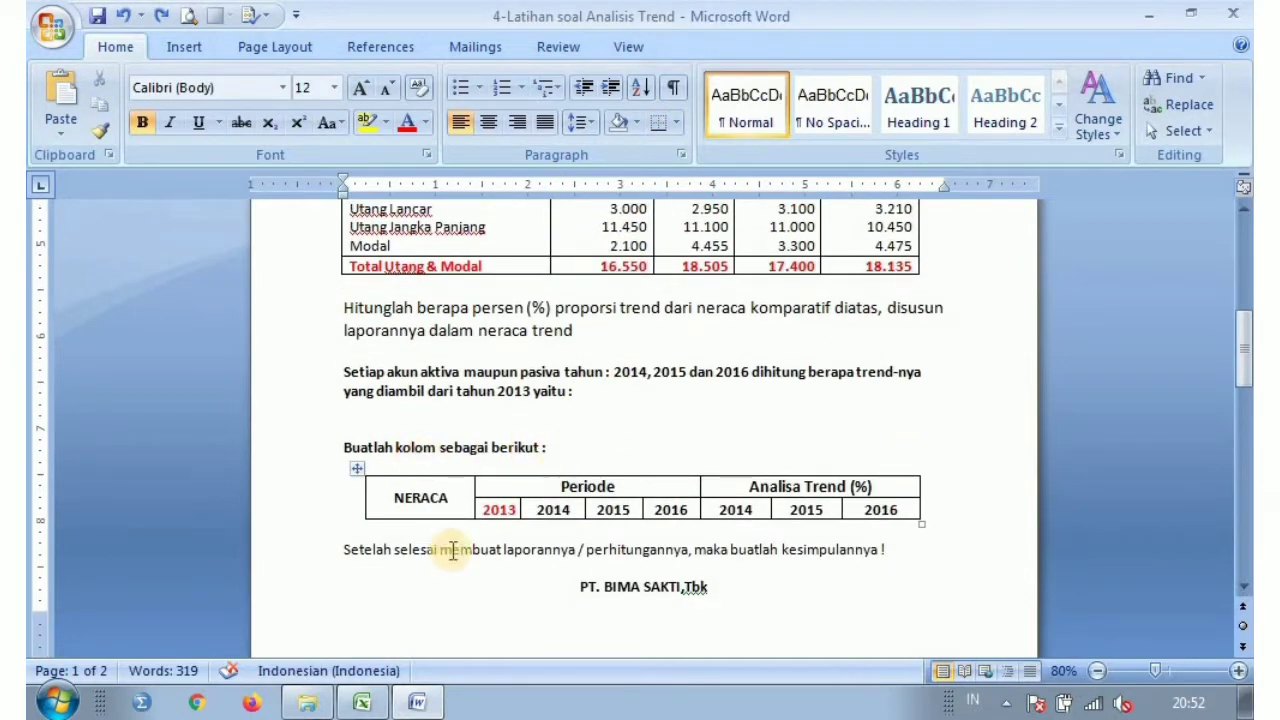
Examine the required report layout under "Buatlah kolom sebagai berikut", with its NERACA, Periode and Analisa Trend (%) columns and their years
left_click(358, 468)
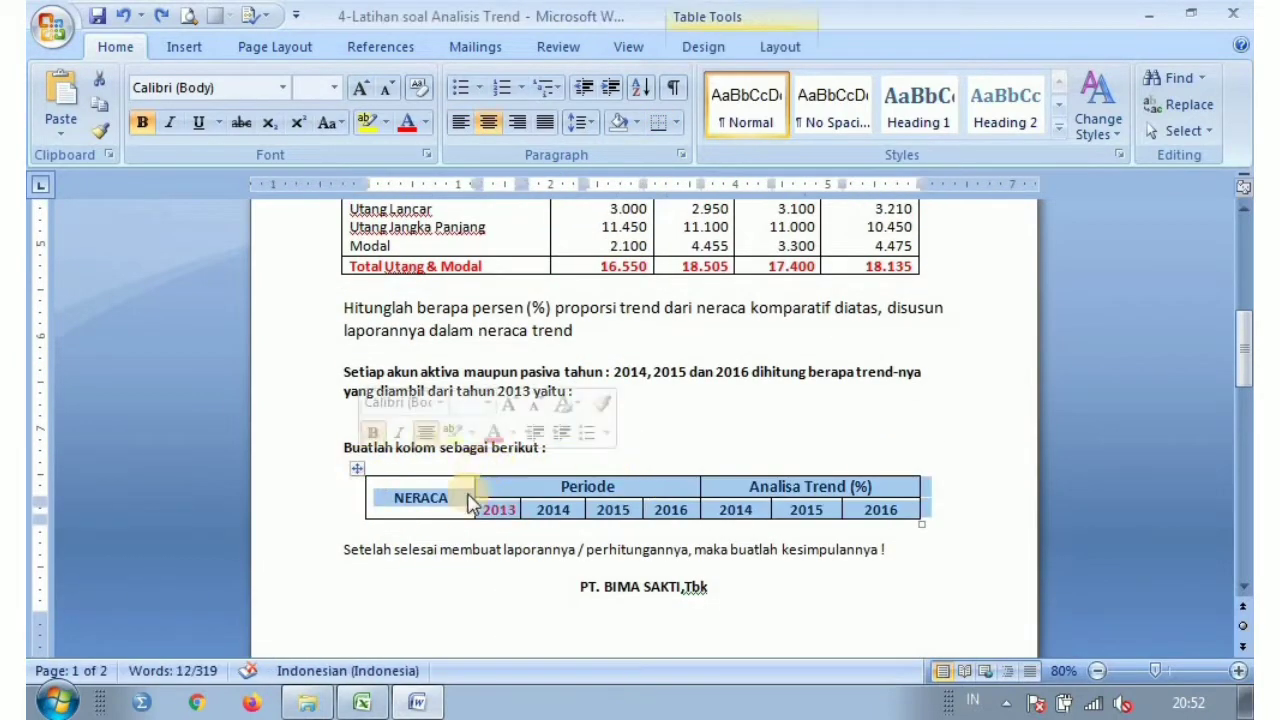
left_click(674, 449)
left_click_drag(510, 485, 666, 517)
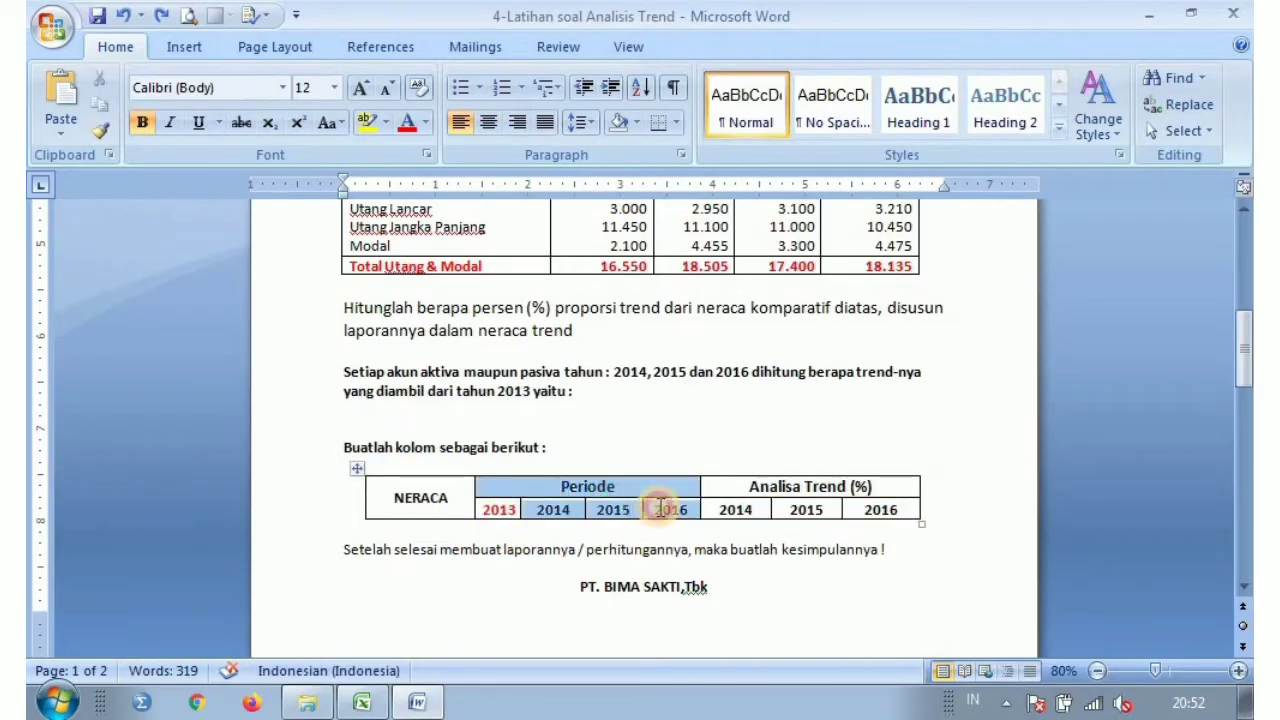
left_click(748, 487)
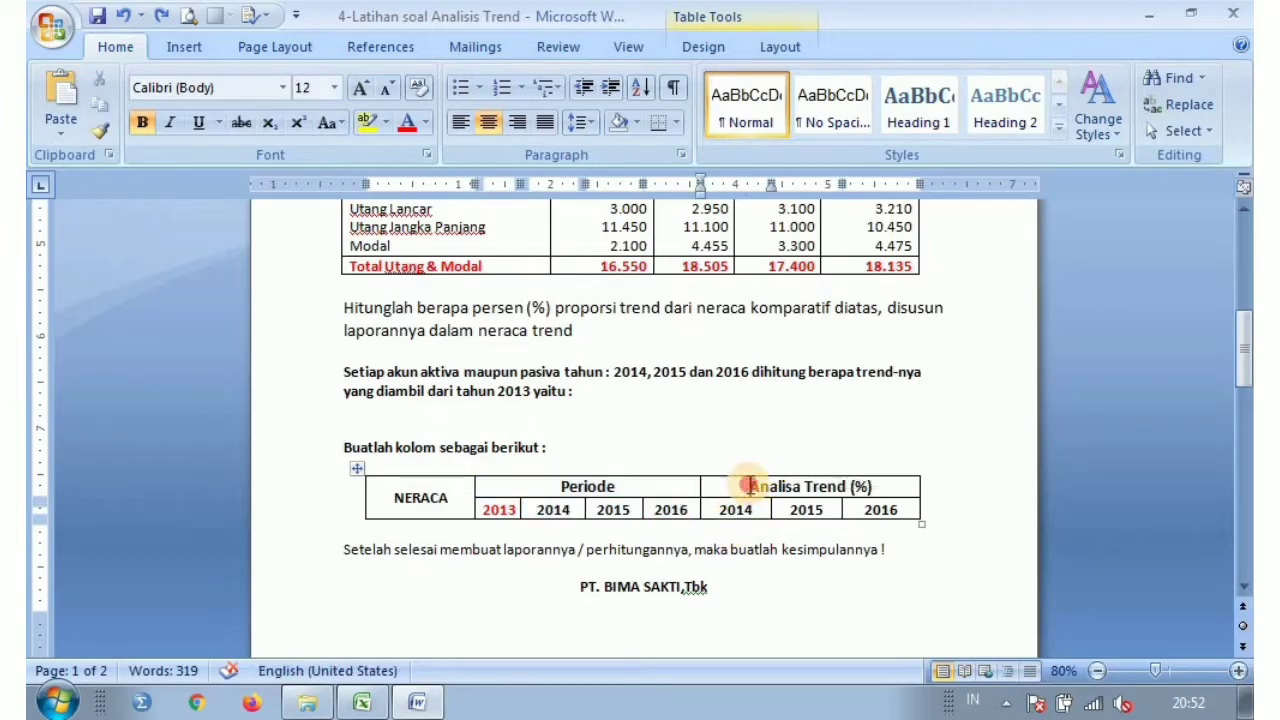
left_click(731, 516)
left_click(499, 512)
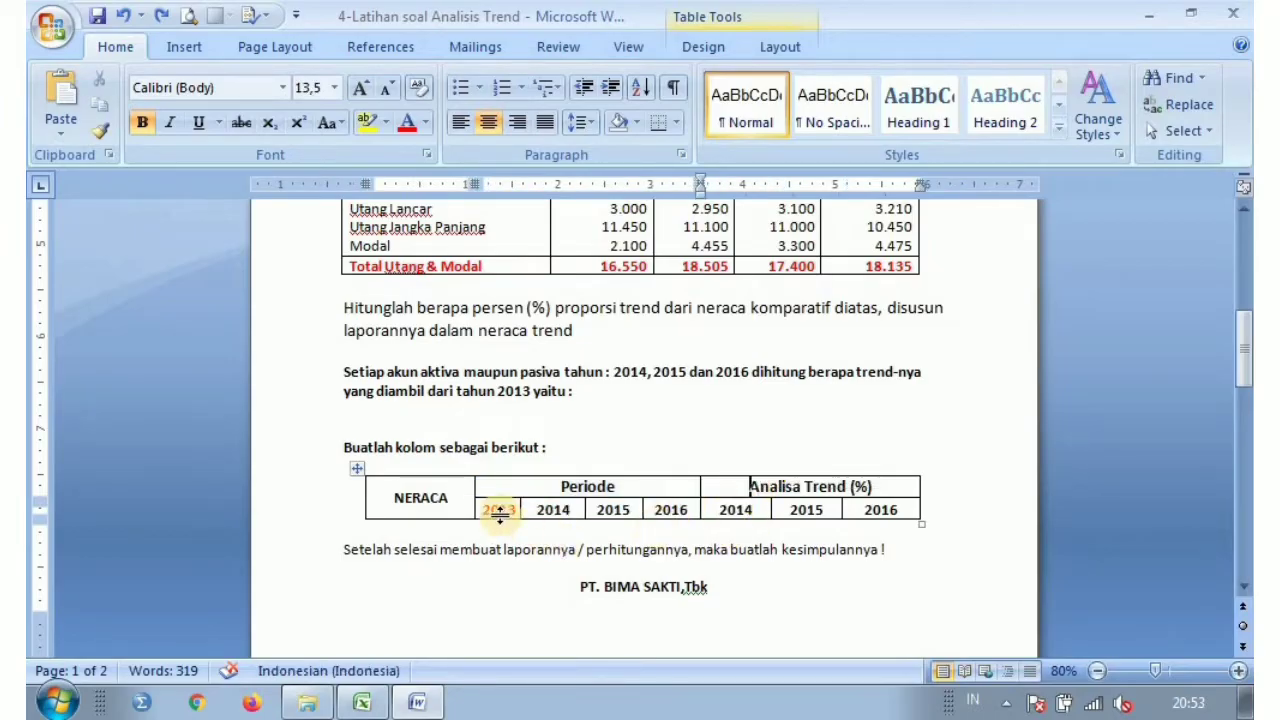
left_click(598, 546)
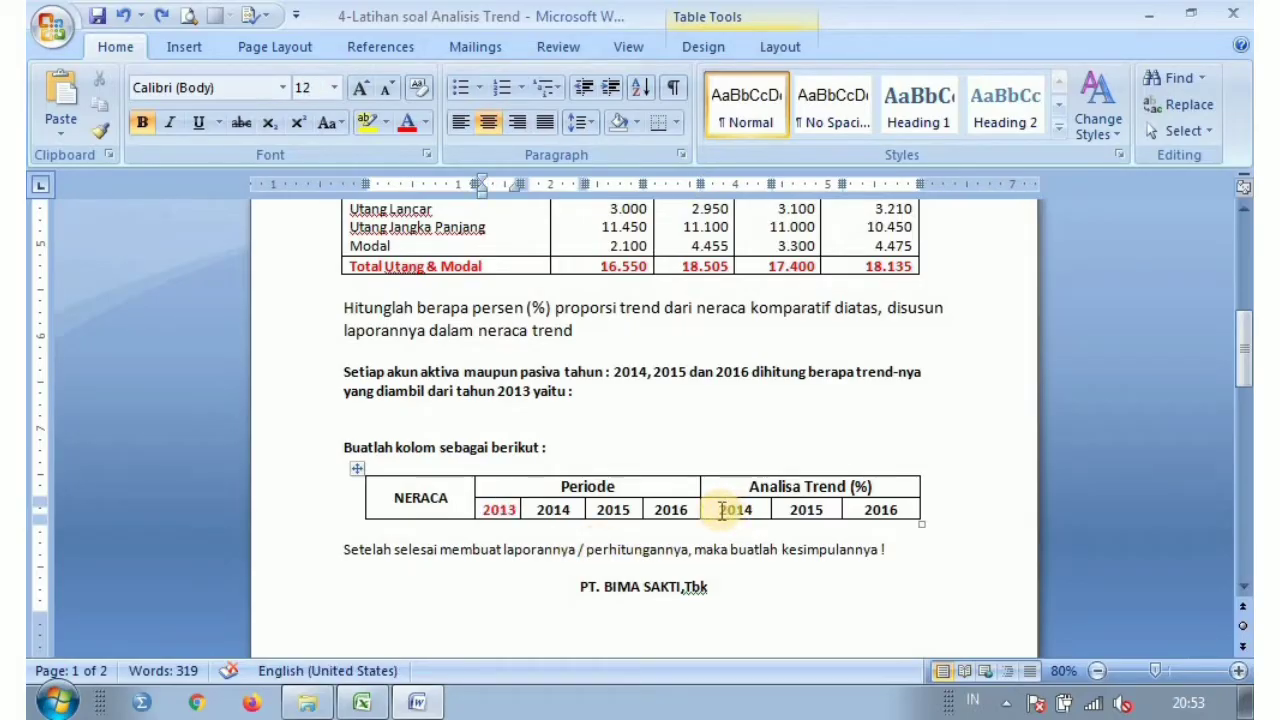
left_click(800, 512)
left_click(896, 512)
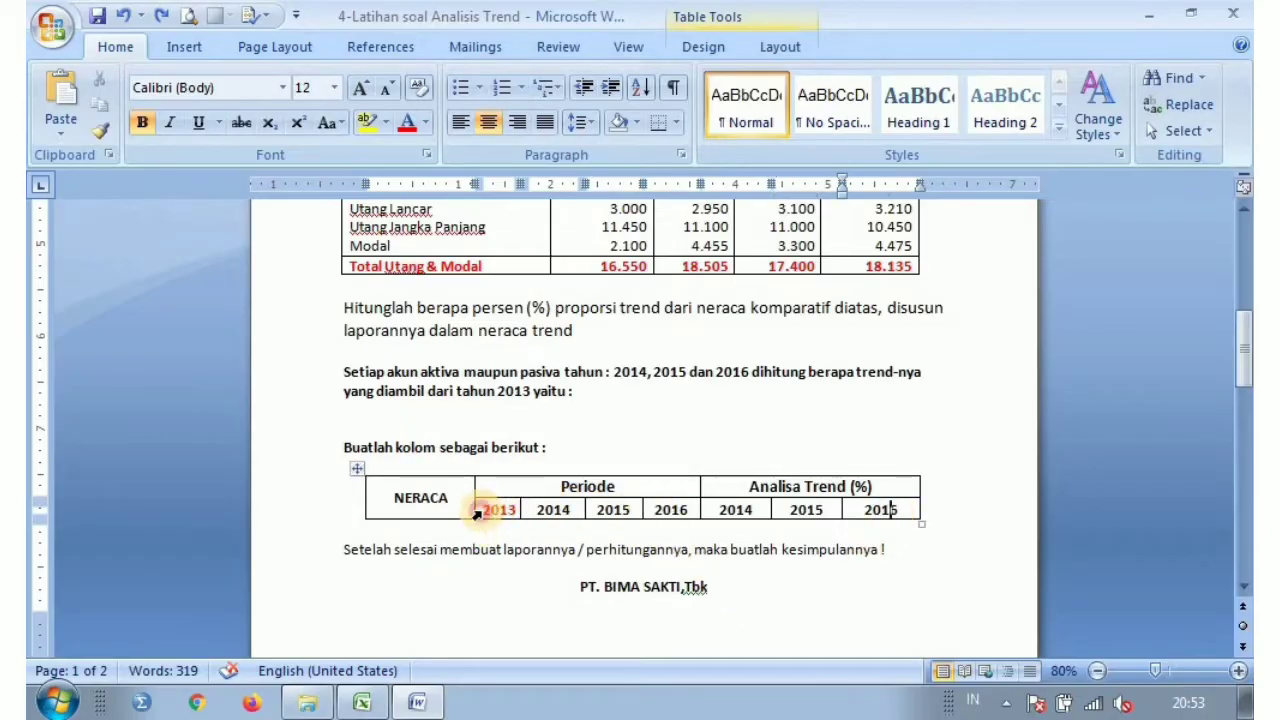
left_click_drag(478, 513, 651, 515)
left_click(732, 371)
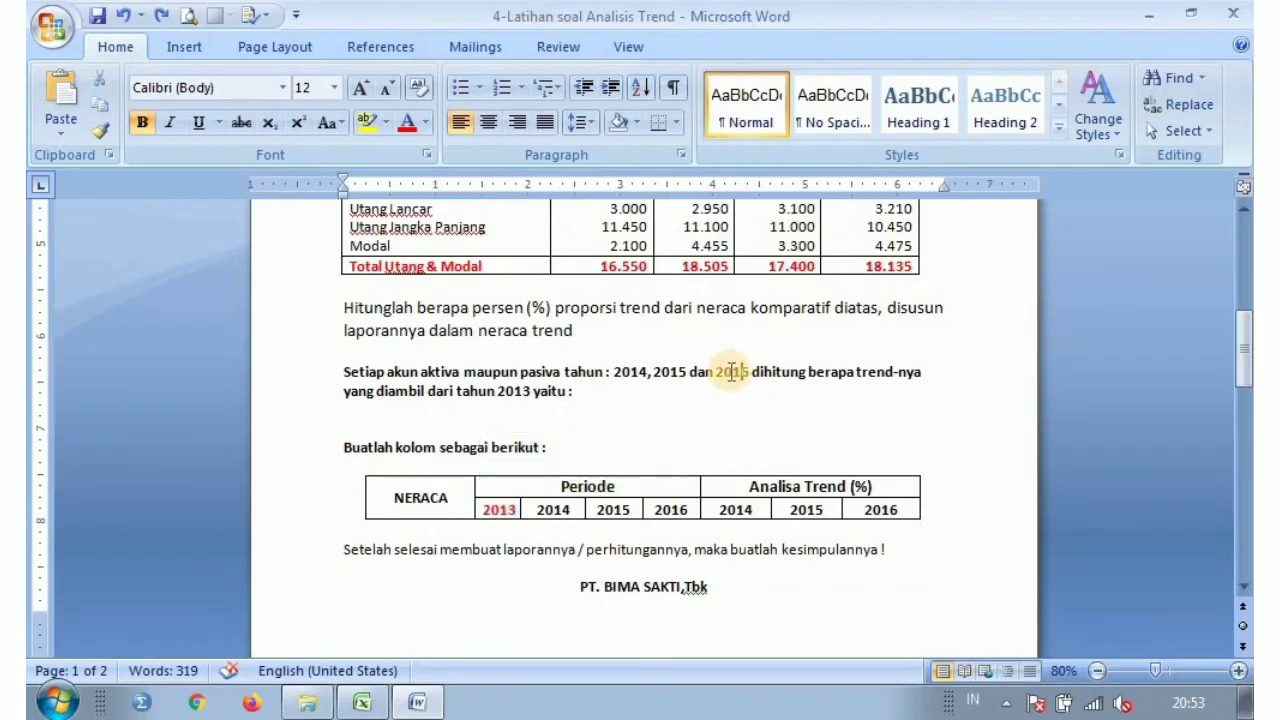
Switch to the Excel workbook "3-Penyelesaian analisa trend" and review its balance sheet table and Analisa Trend (%) columns
left_click(370, 705)
scroll(642, 487, "down", 2)
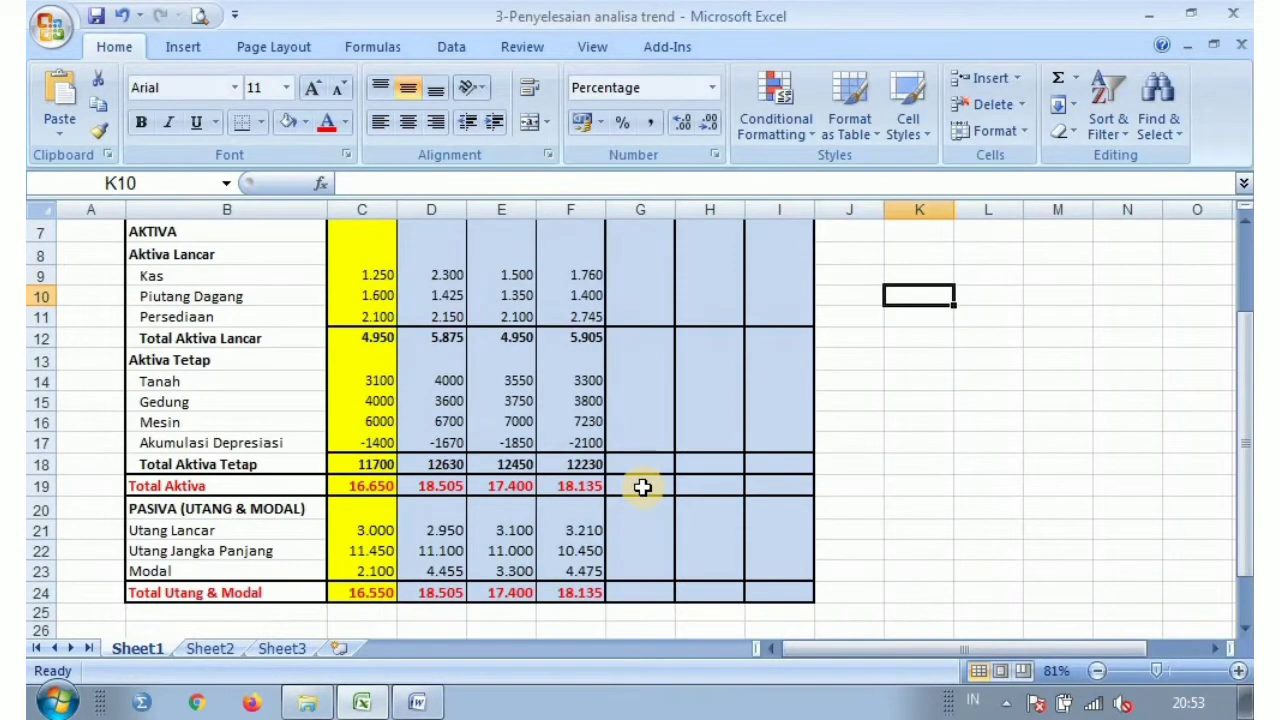
scroll(642, 487, "up", 2)
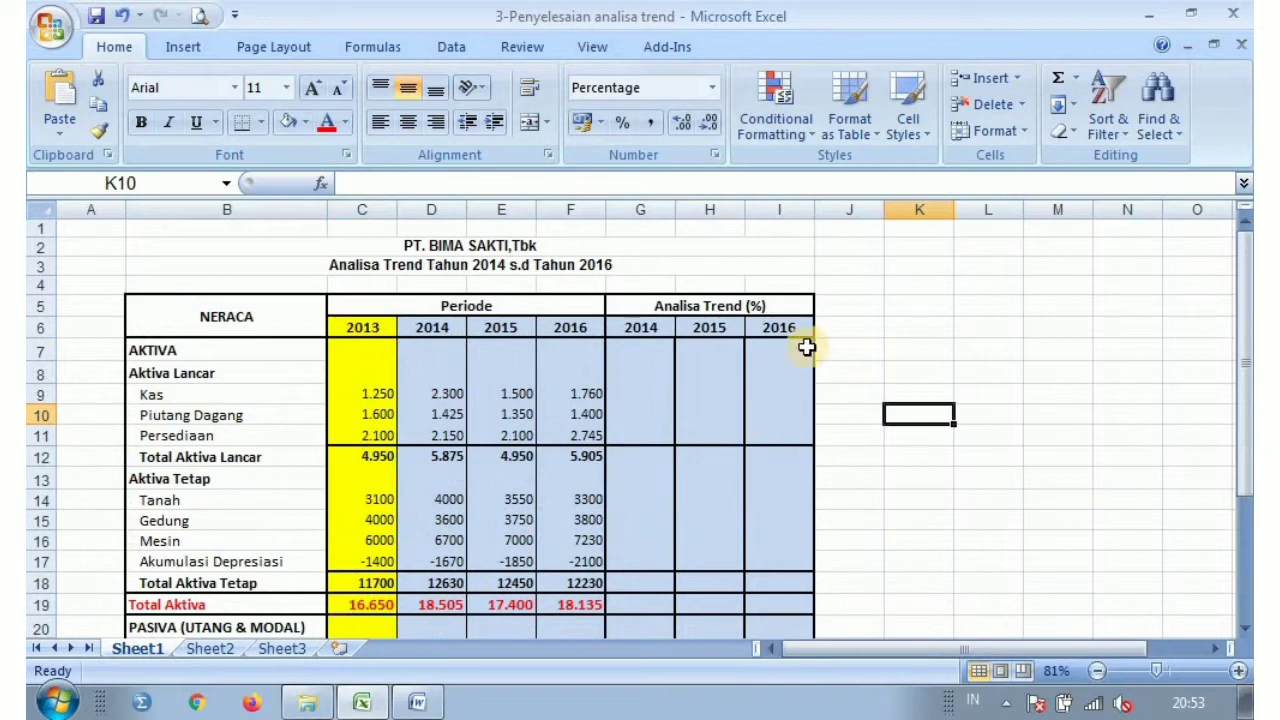
scroll(300, 450, "down", 1)
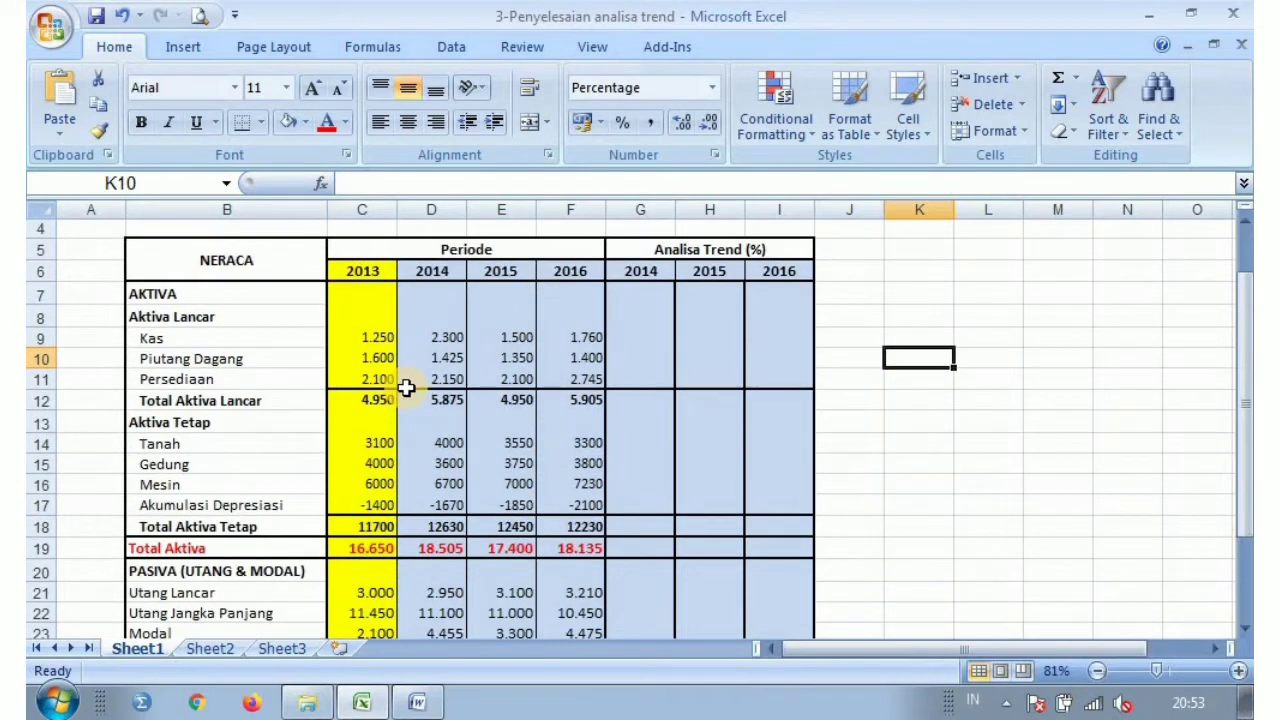
Recheck the 2013 to 2016 balance sheet in the Word document "4-Latihan soal Analisis Trend" and return to the Excel workbook
key("alt+Tab")
scroll(423, 380, "up", 6)
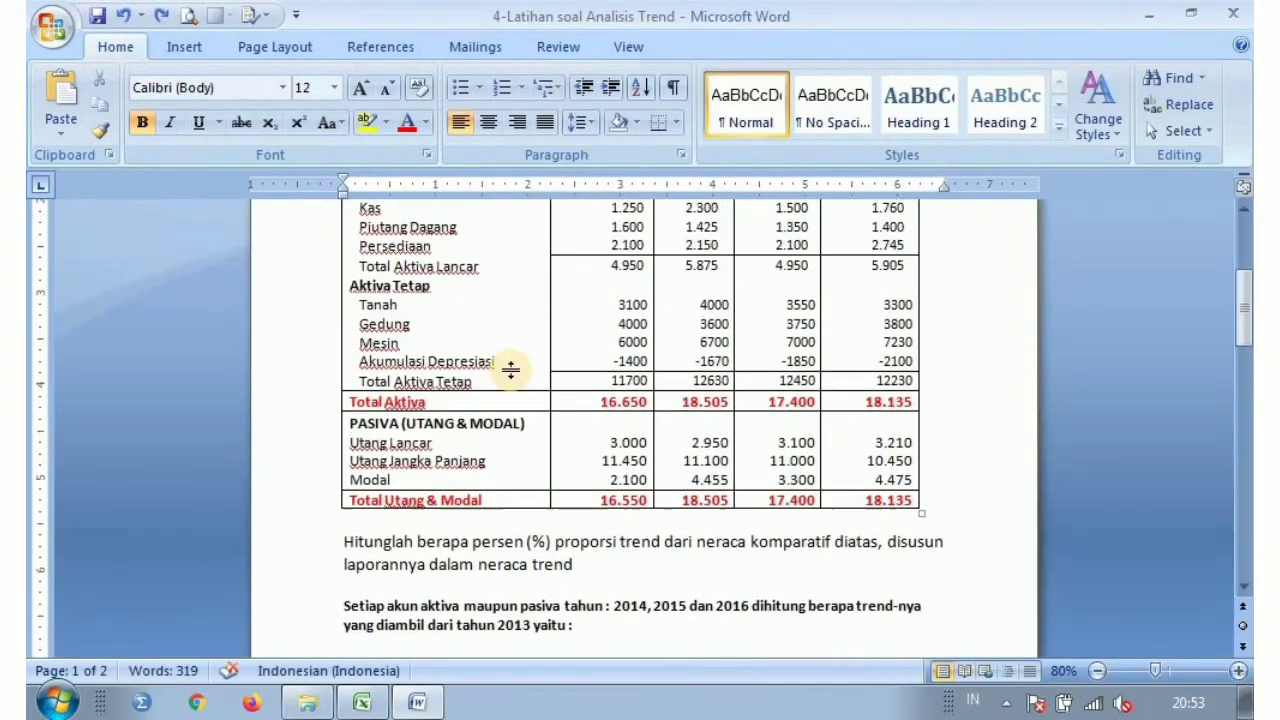
scroll(512, 371, "down", 1)
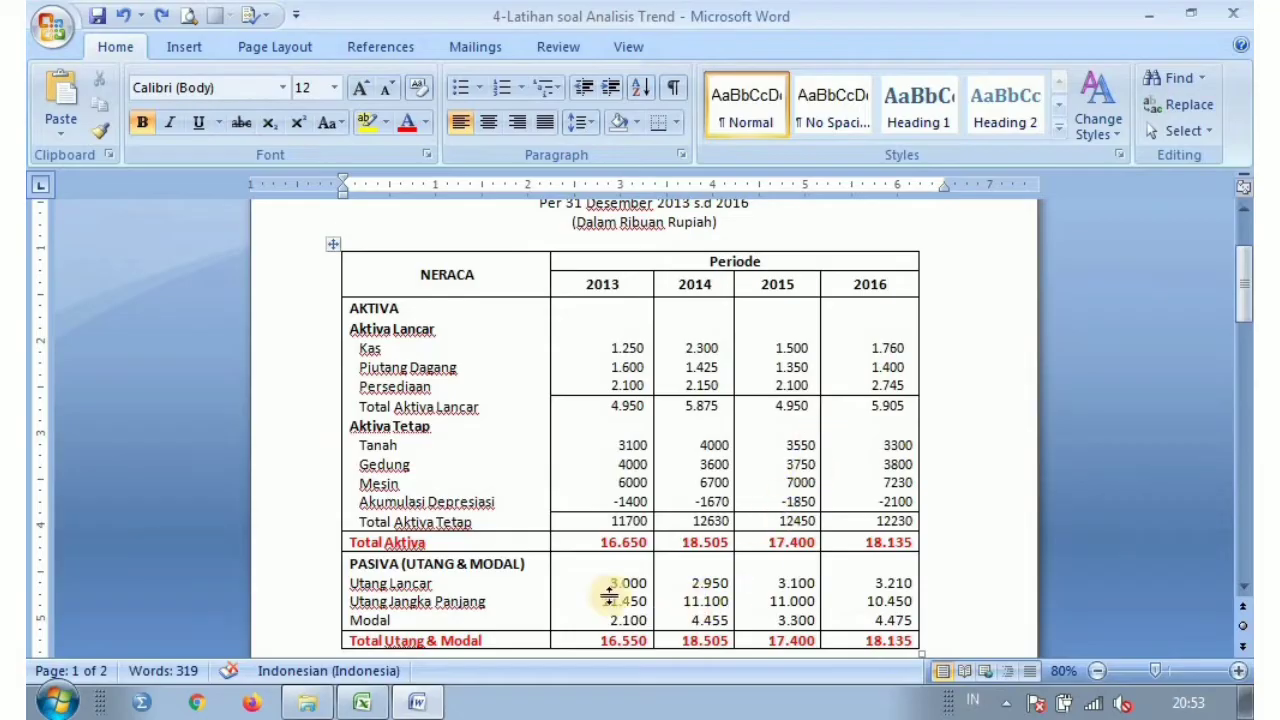
scroll(590, 340, "down", 1)
scroll(603, 366, "up", 3)
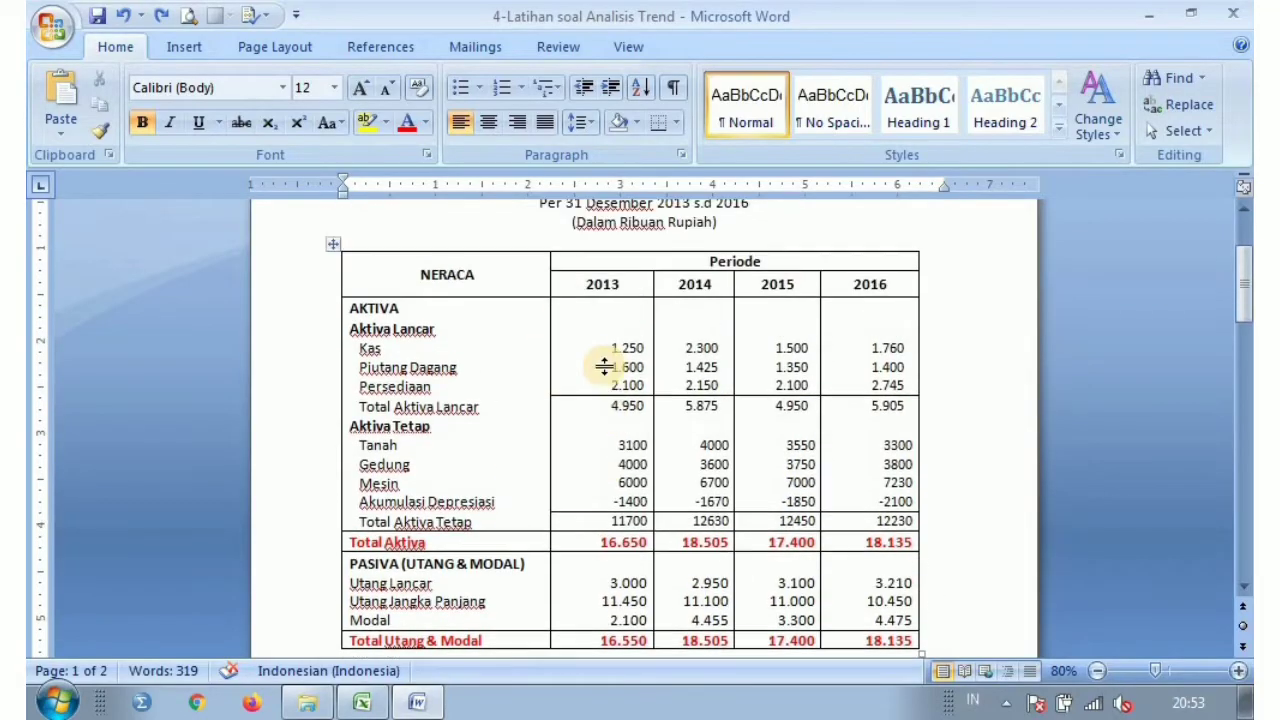
key("alt+Tab")
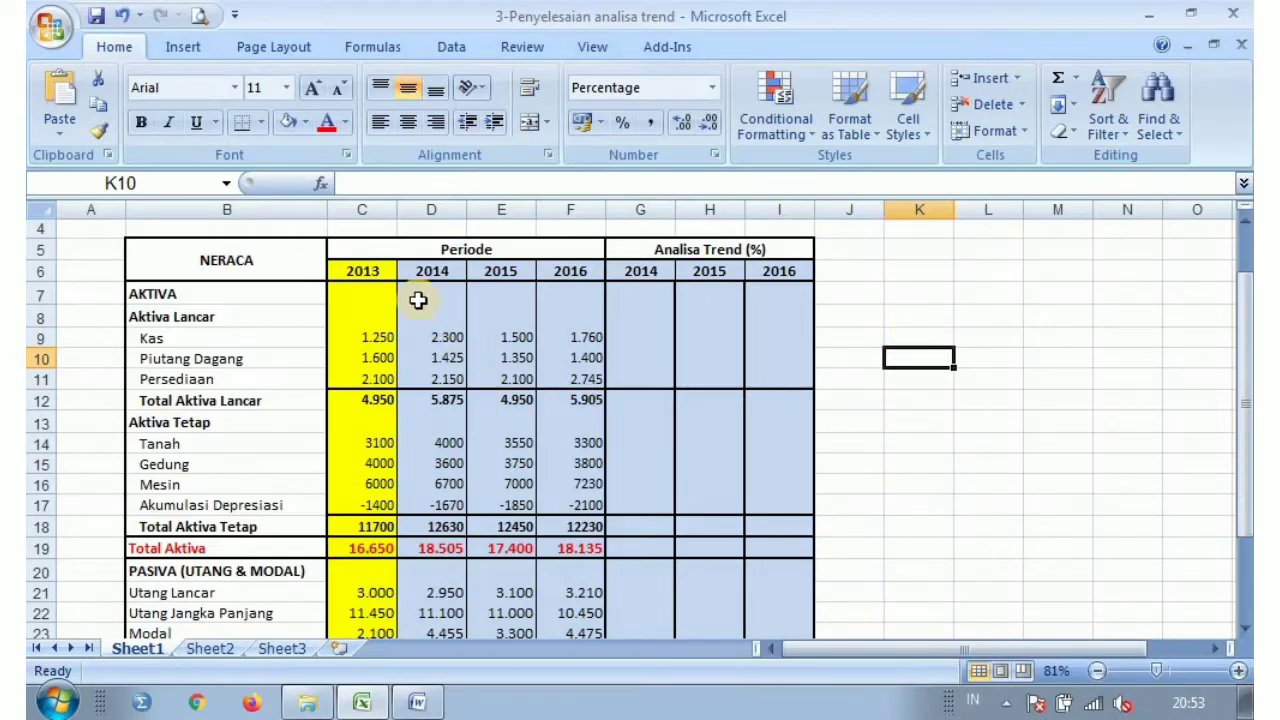
Review the 2013 to 2016 Periode columns C to F down to the notes beneath the balance sheet
left_click(362, 206)
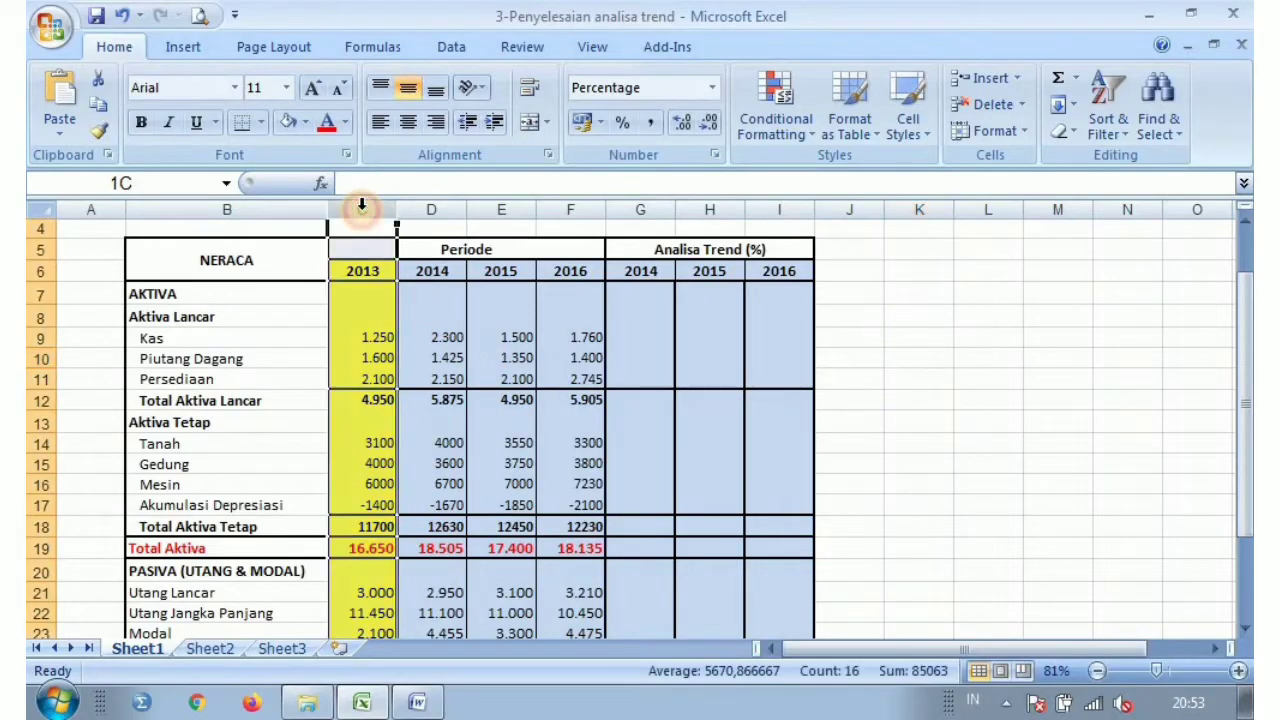
left_click_drag(364, 207, 570, 210)
scroll(434, 440, "down", 2)
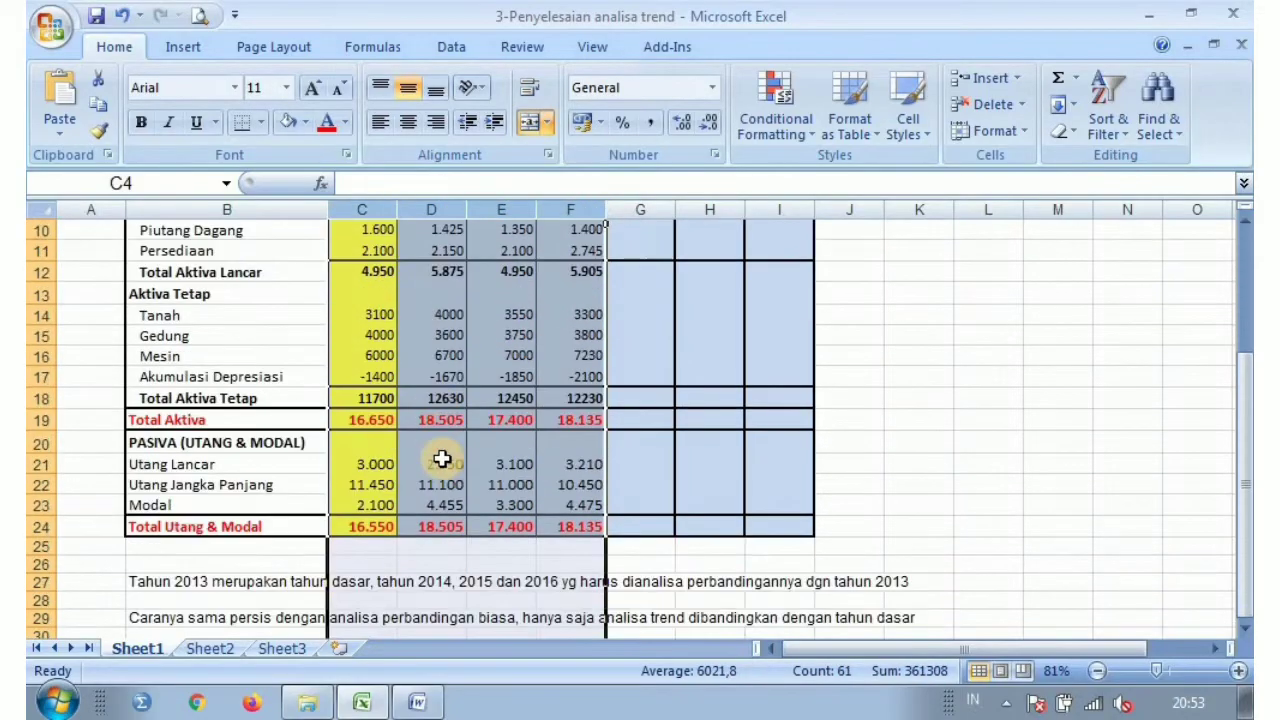
scroll(438, 458, "up", 2)
scroll(441, 458, "down", 2)
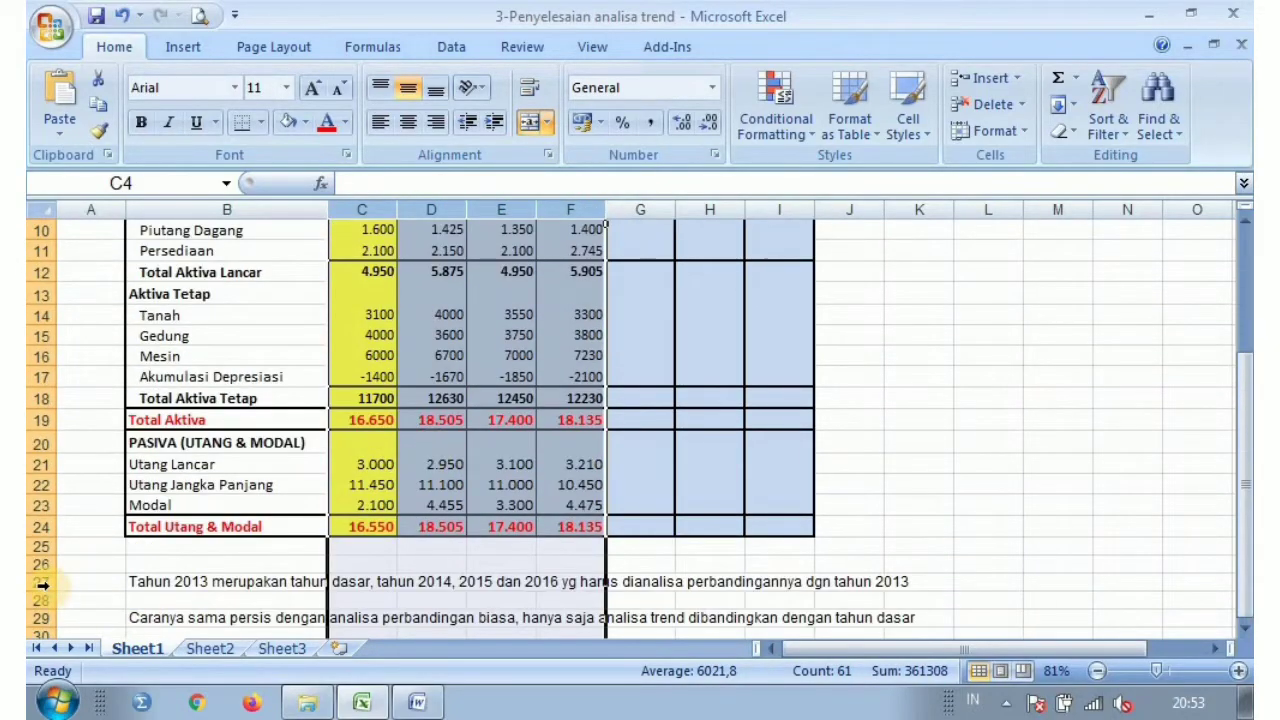
Clear the explanatory notes about the base year from rows 27 to 31 beneath the balance sheet
left_click_drag(42, 582, 100, 602)
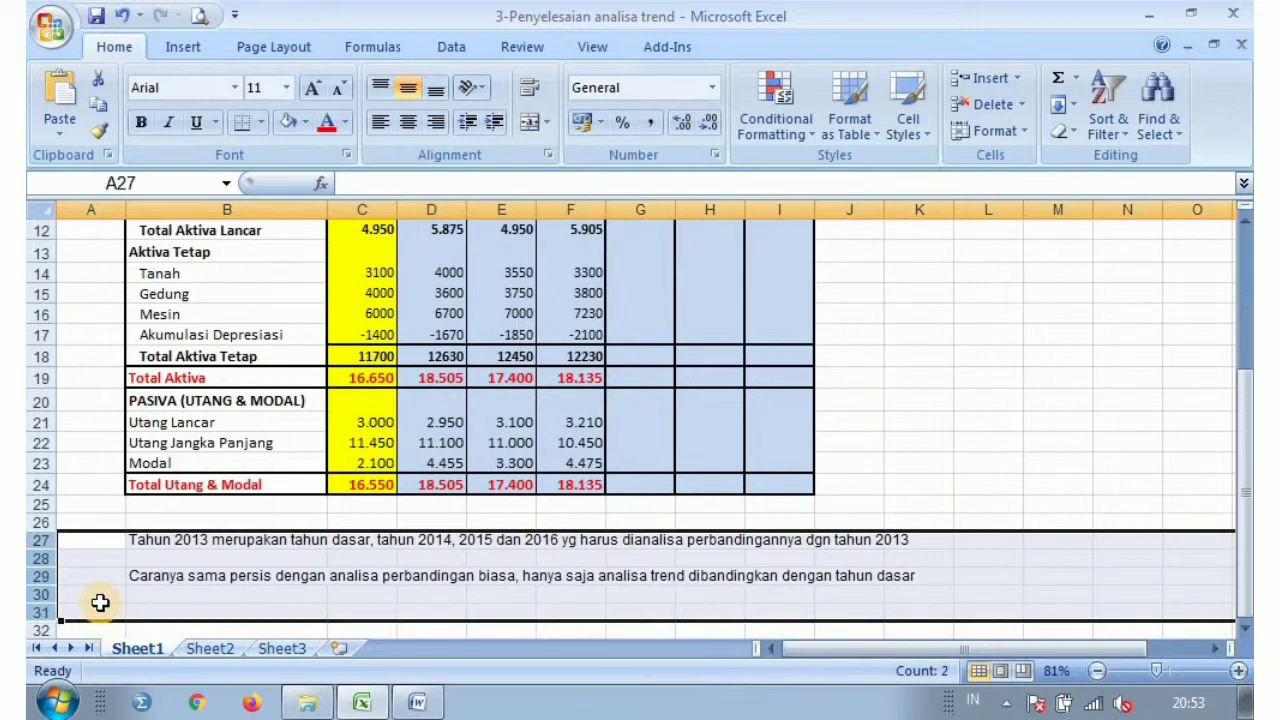
key("Delete")
scroll(414, 457, "up", 4)
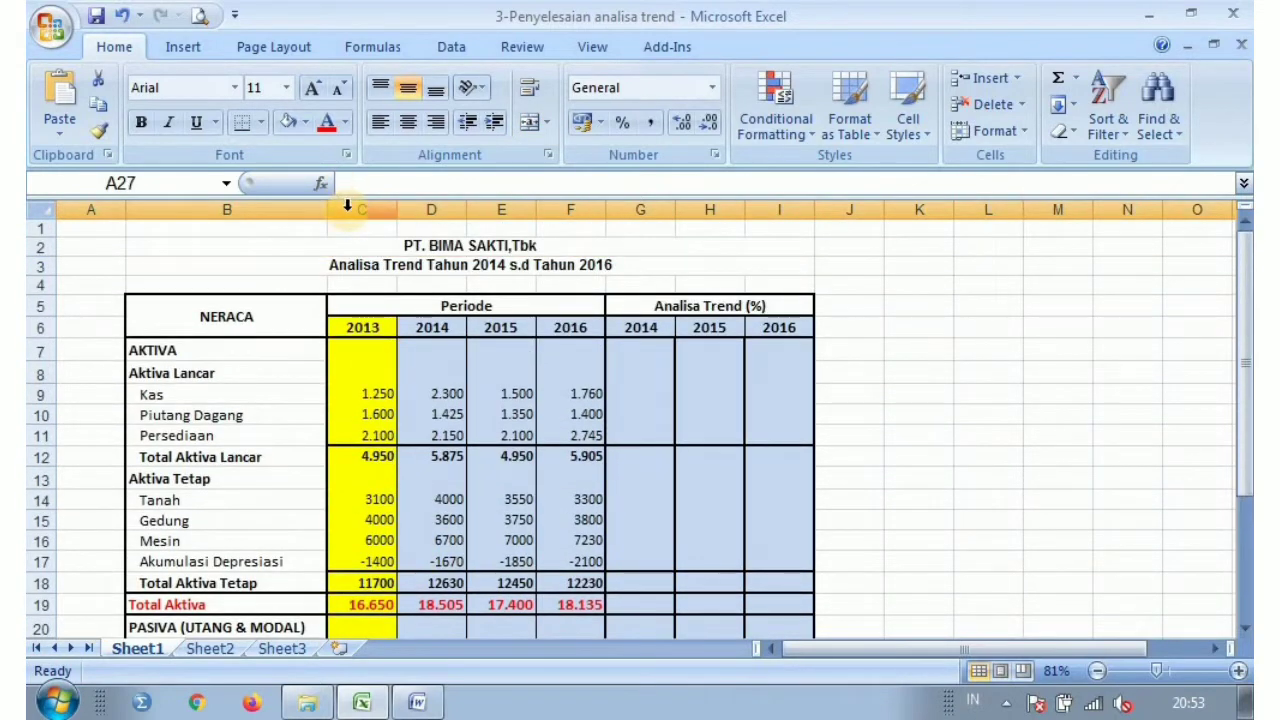
Examine the Periode columns C to F alongside the Analisa Trend (%) columns G to I
left_click_drag(347, 206, 554, 306)
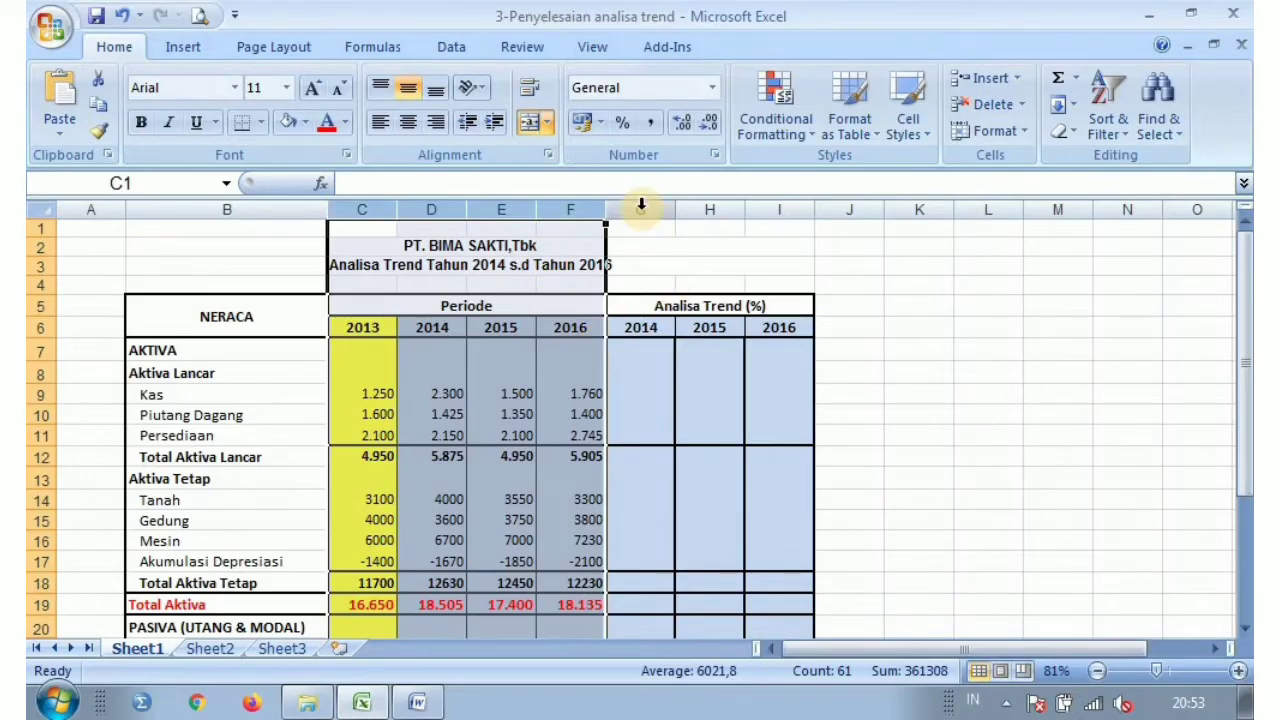
left_click_drag(641, 209, 797, 343)
left_click(922, 376)
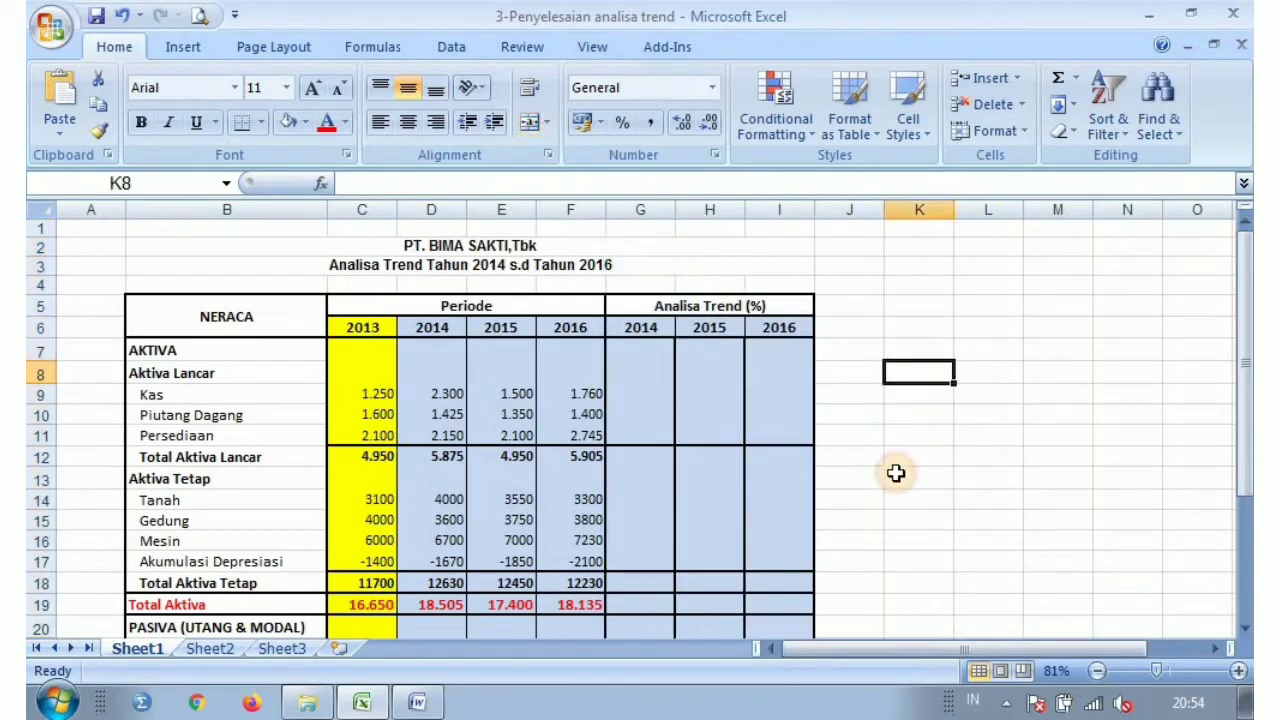
scroll(894, 473, "down", 1)
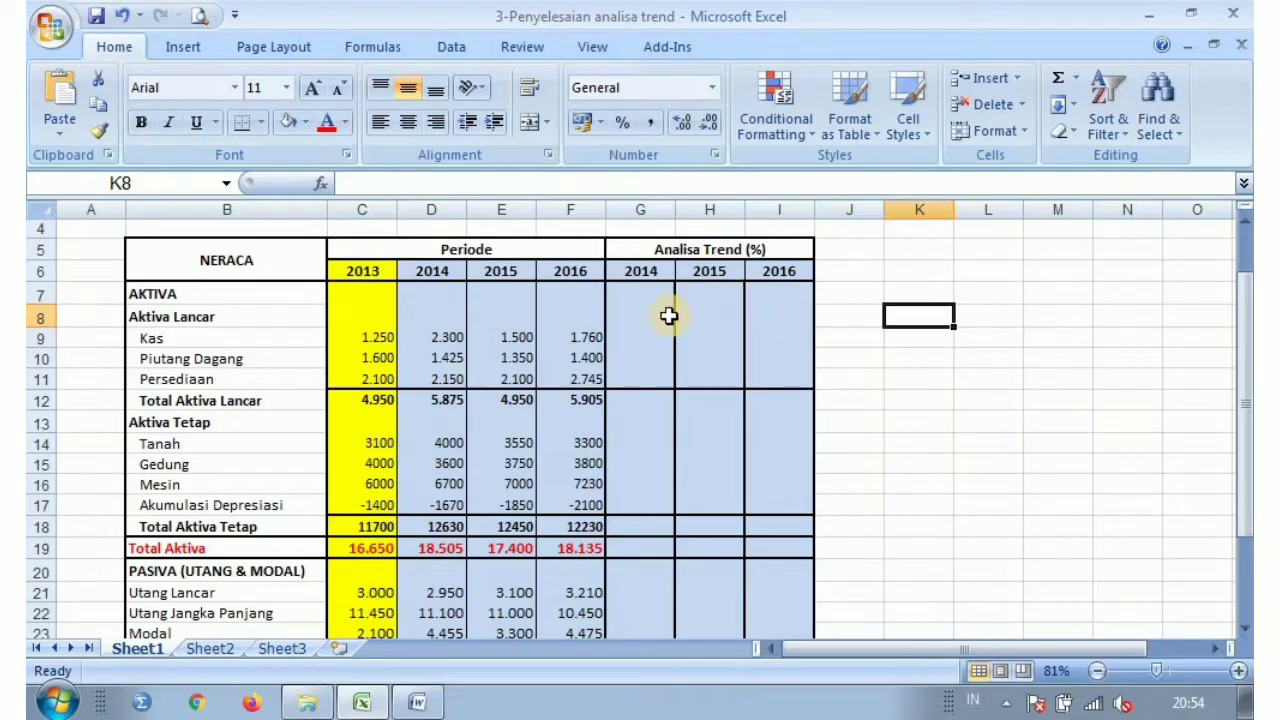
Relate the 2013 Kas value in C9 to the 2015 and 2016 trend cells H9 and I9
left_click(378, 338)
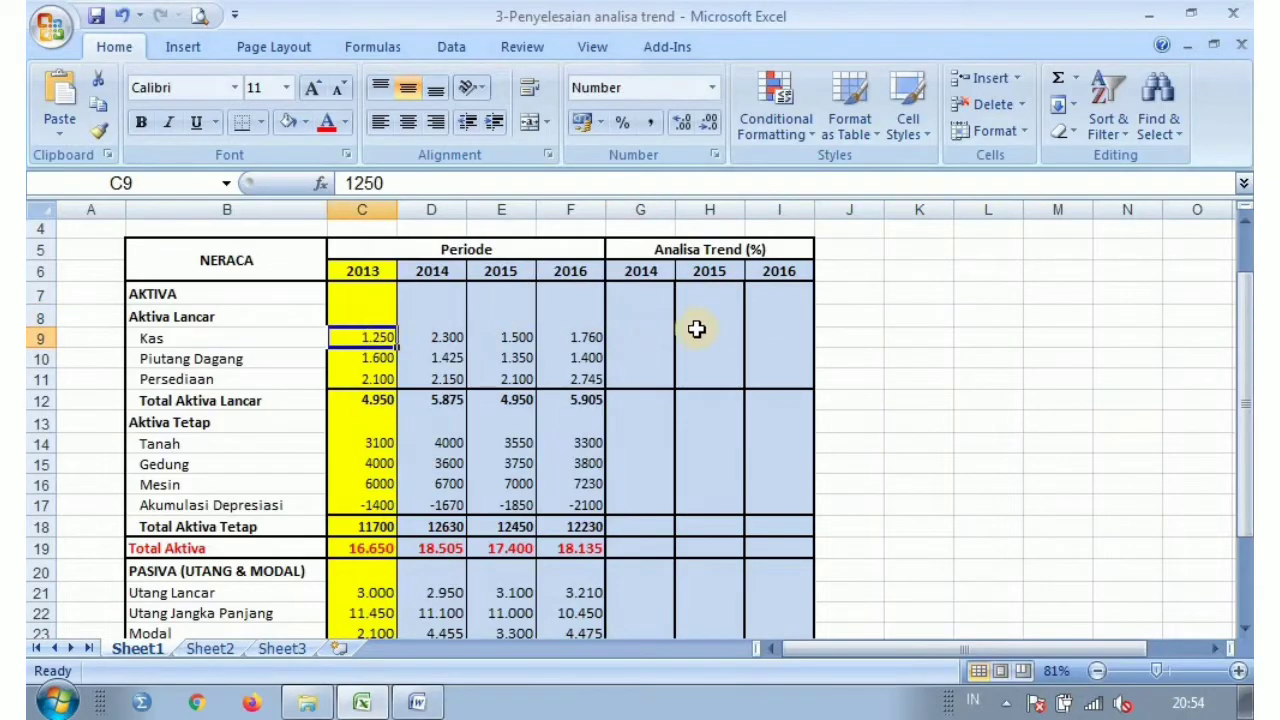
left_click(709, 336)
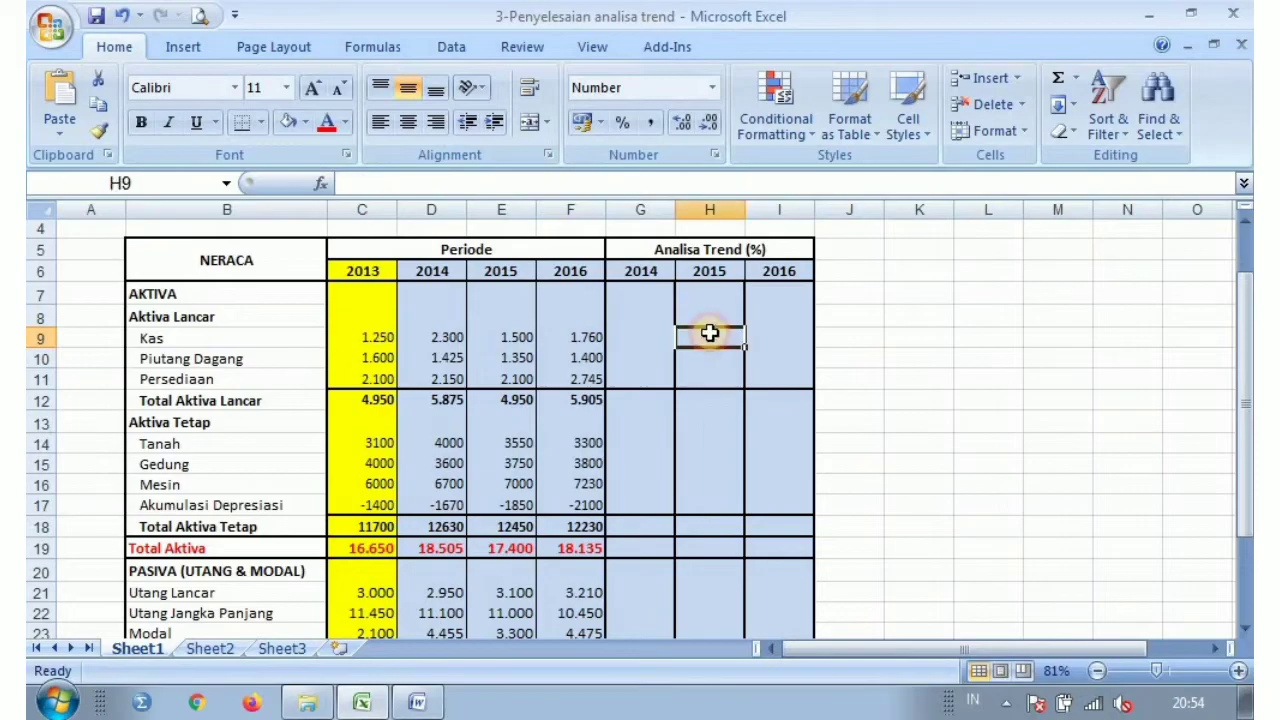
left_click(372, 338)
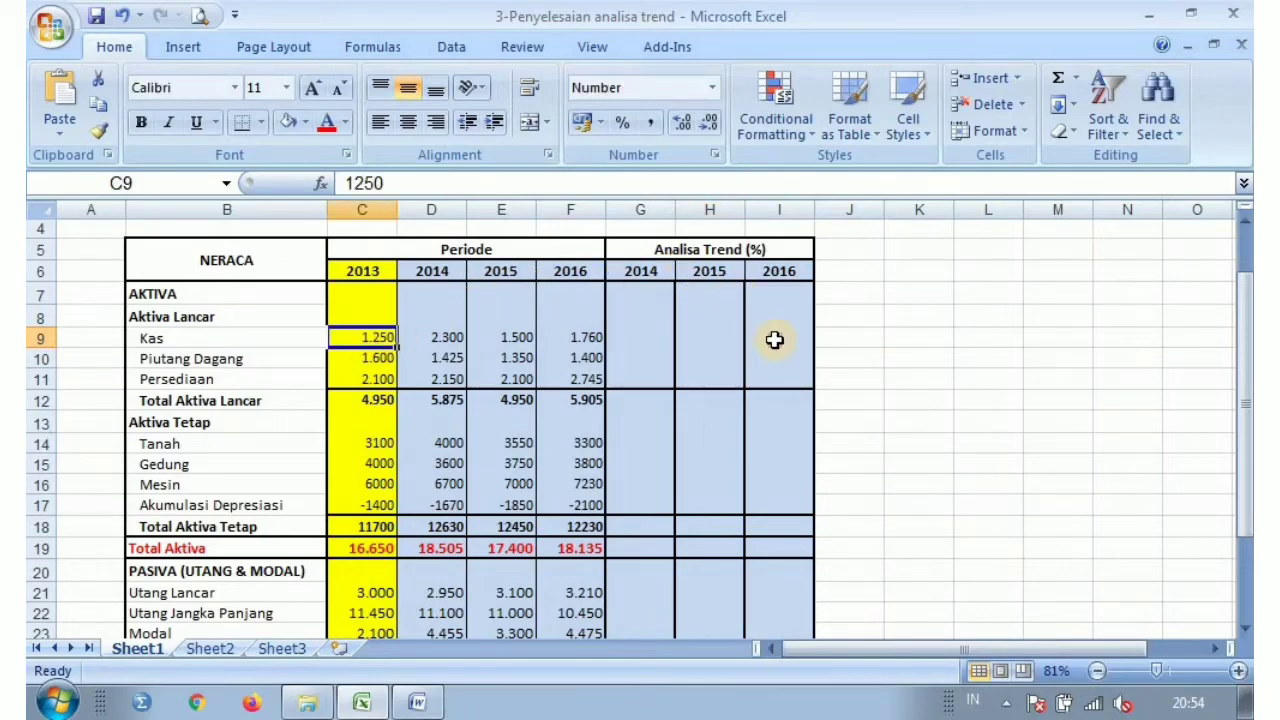
left_click(774, 340)
left_click(370, 338)
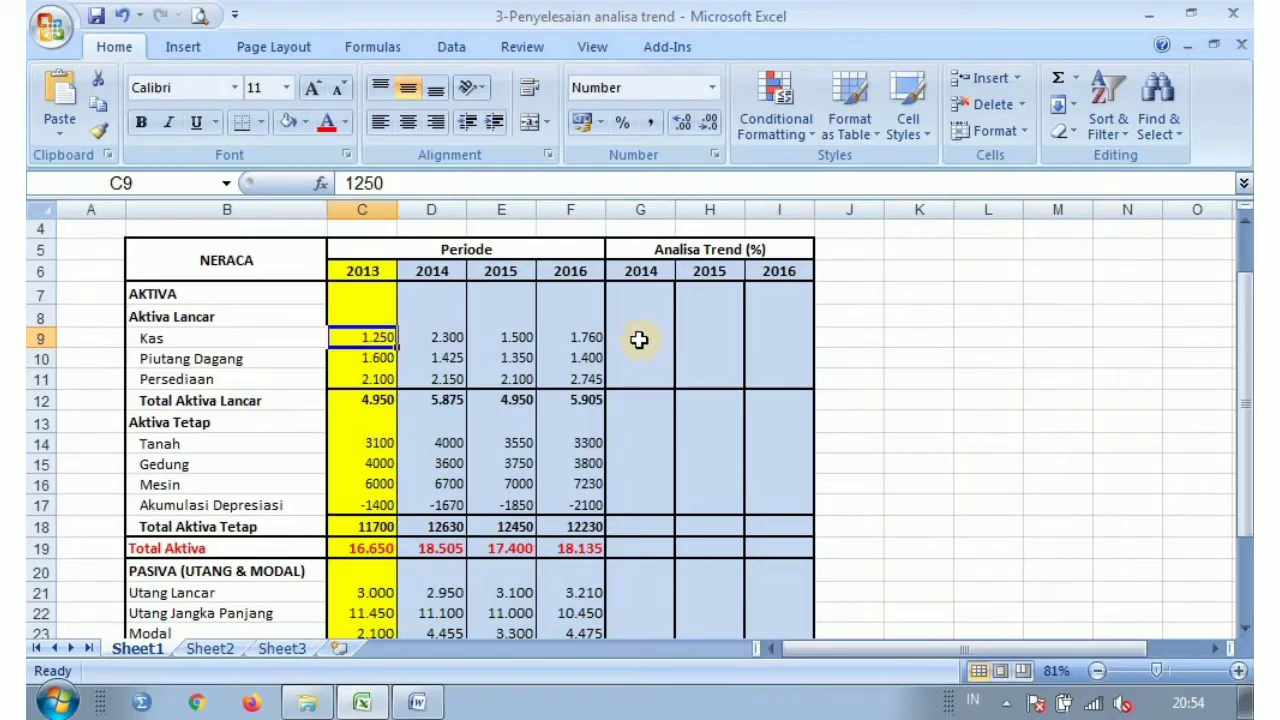
Calculate the 2014 trend for Kas in G9 with the formula =(D9-C9)/C9*100%
left_click(640, 337)
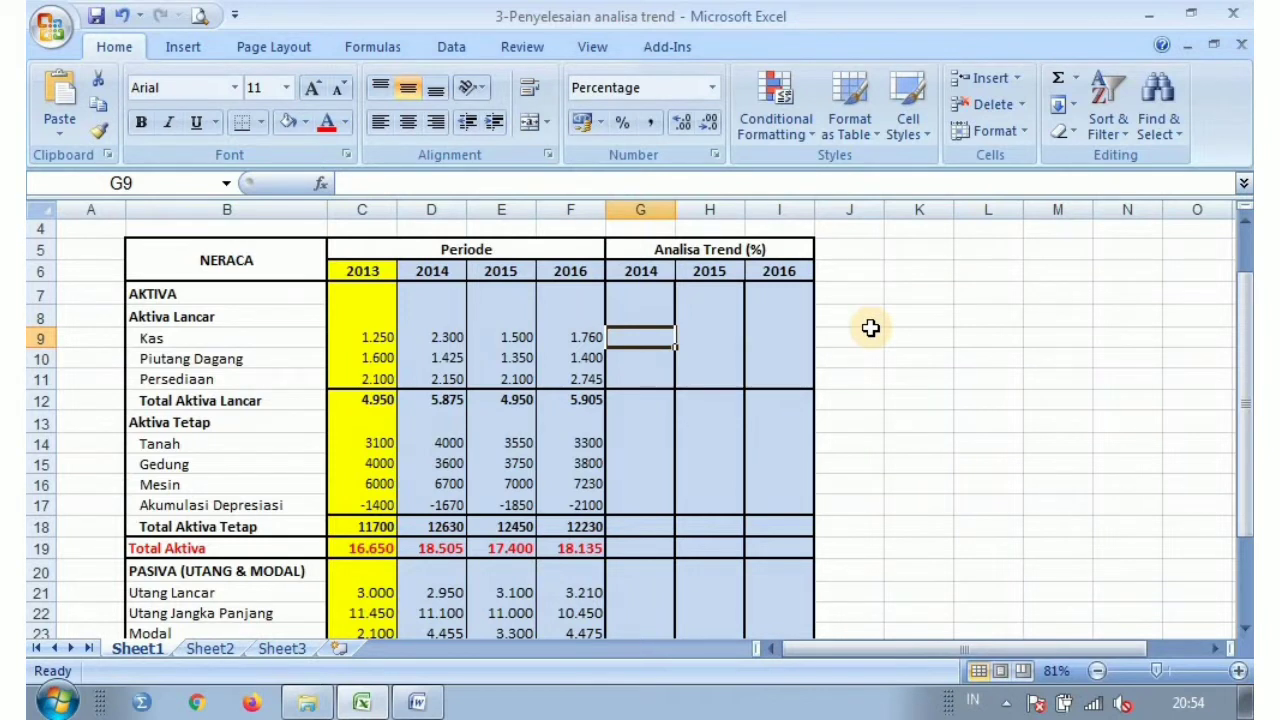
type("=(")
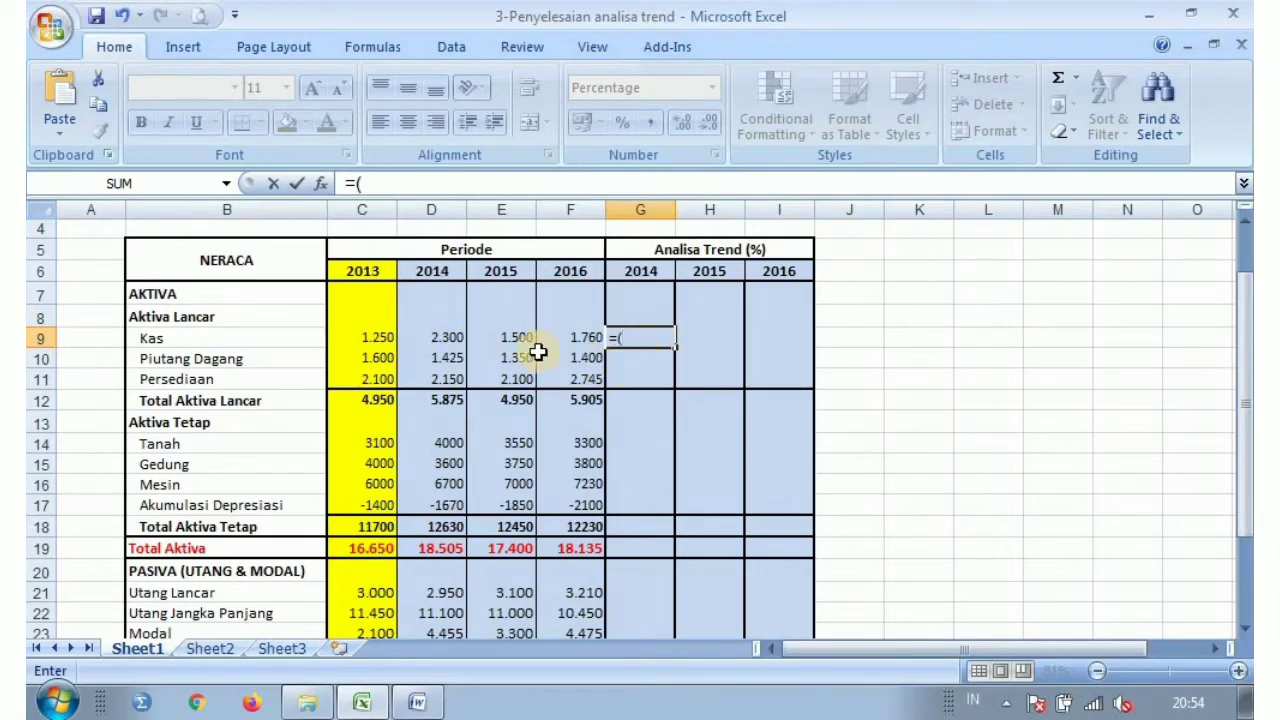
left_click(437, 336)
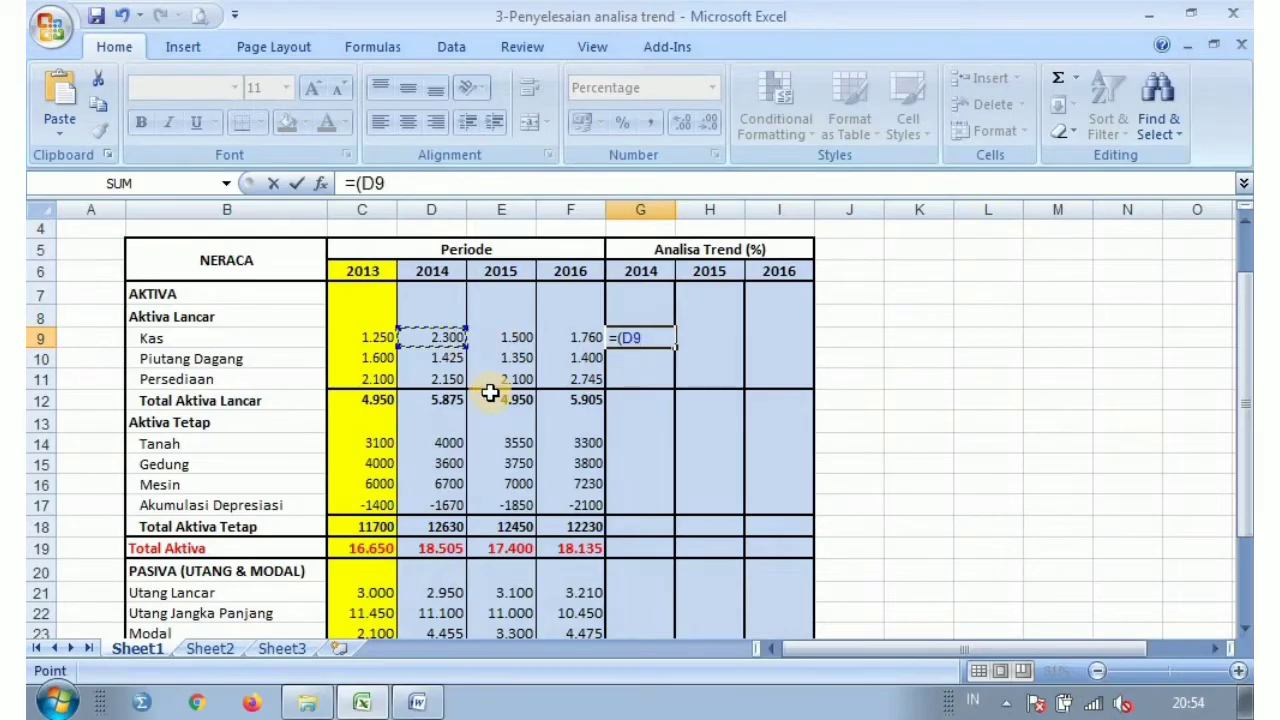
type("-")
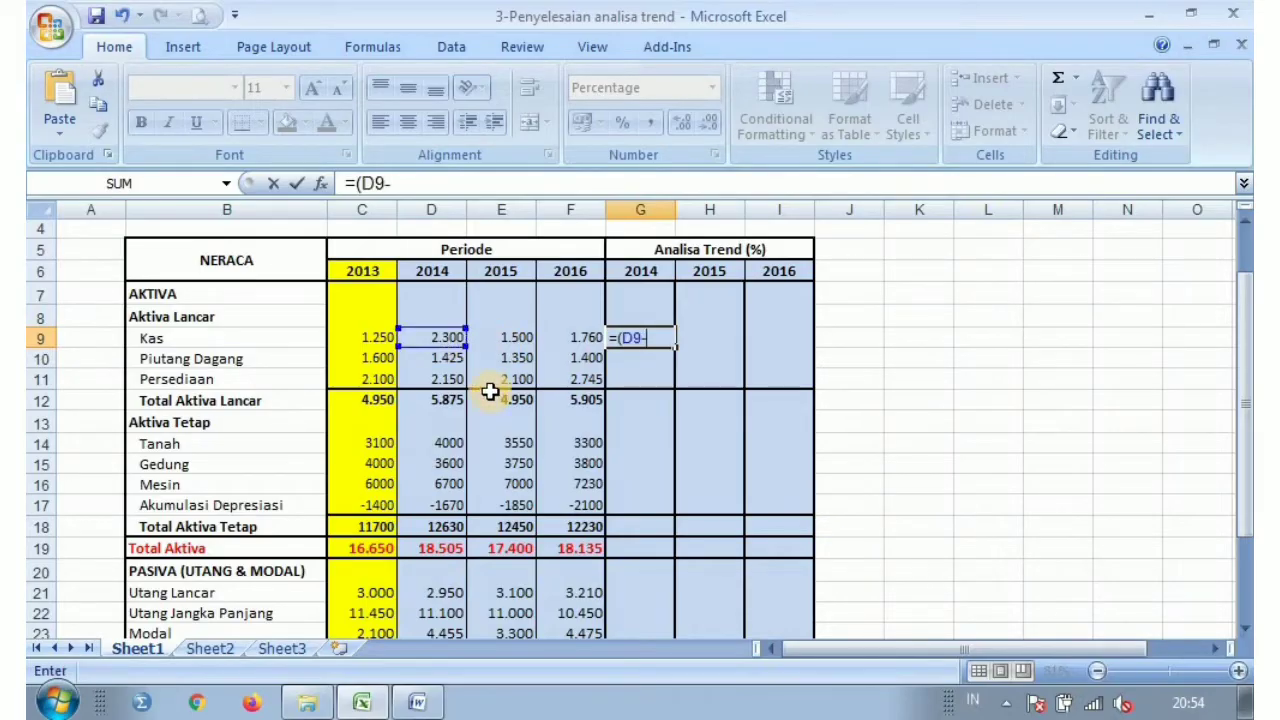
left_click(370, 338)
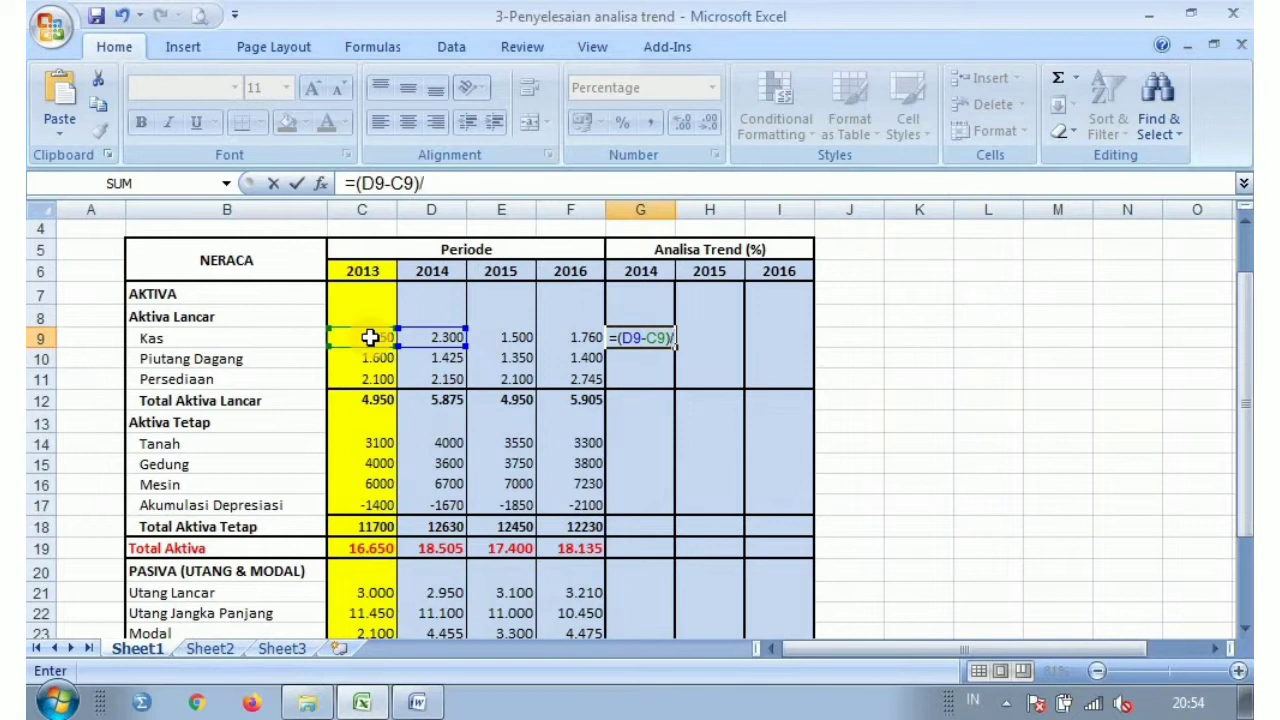
left_click(370, 338)
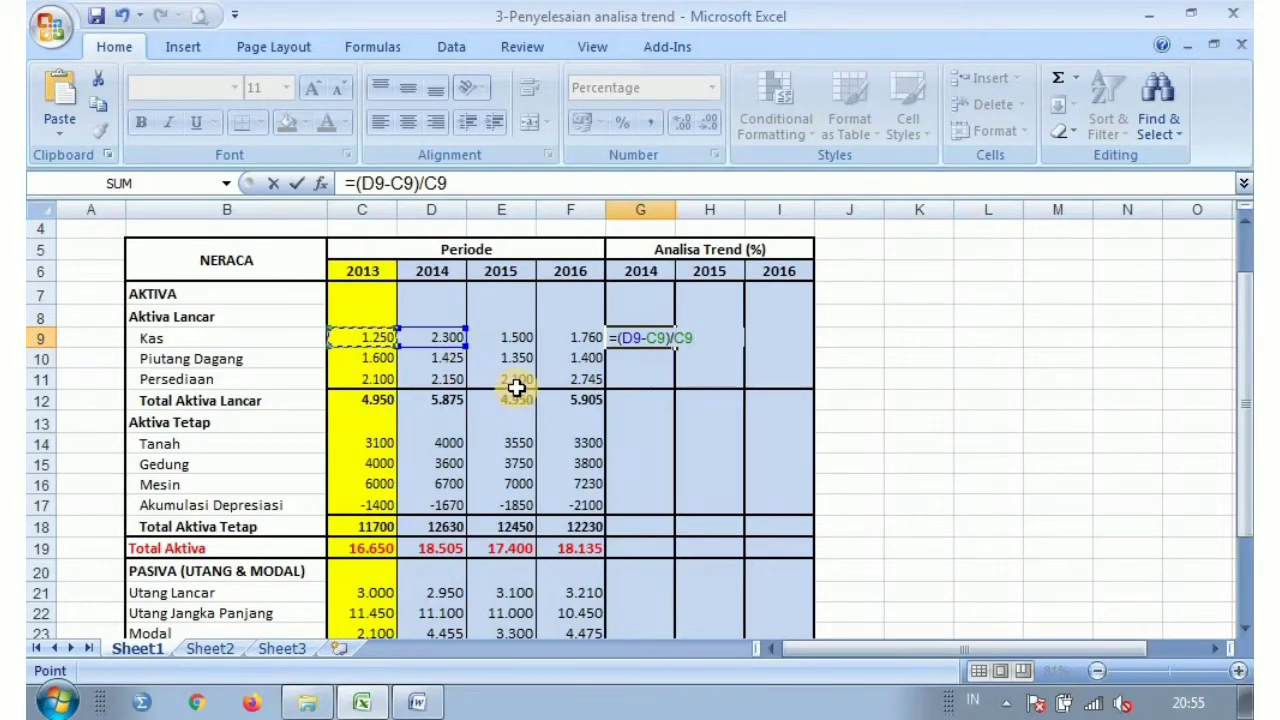
type("*100%")
key("Return")
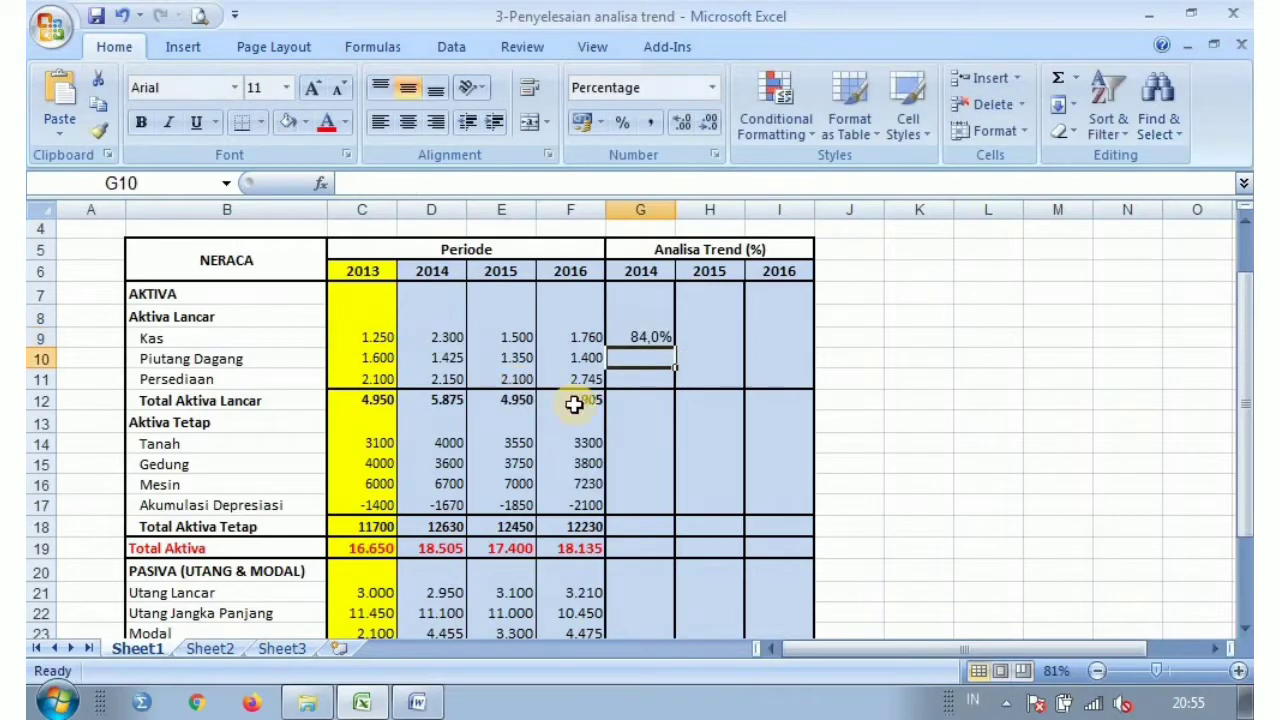
Check the 2014 Kas trend formula in G9 against the Analisa Trend (%) heading, the 2013 base value and the rest of row 9
left_click(651, 341)
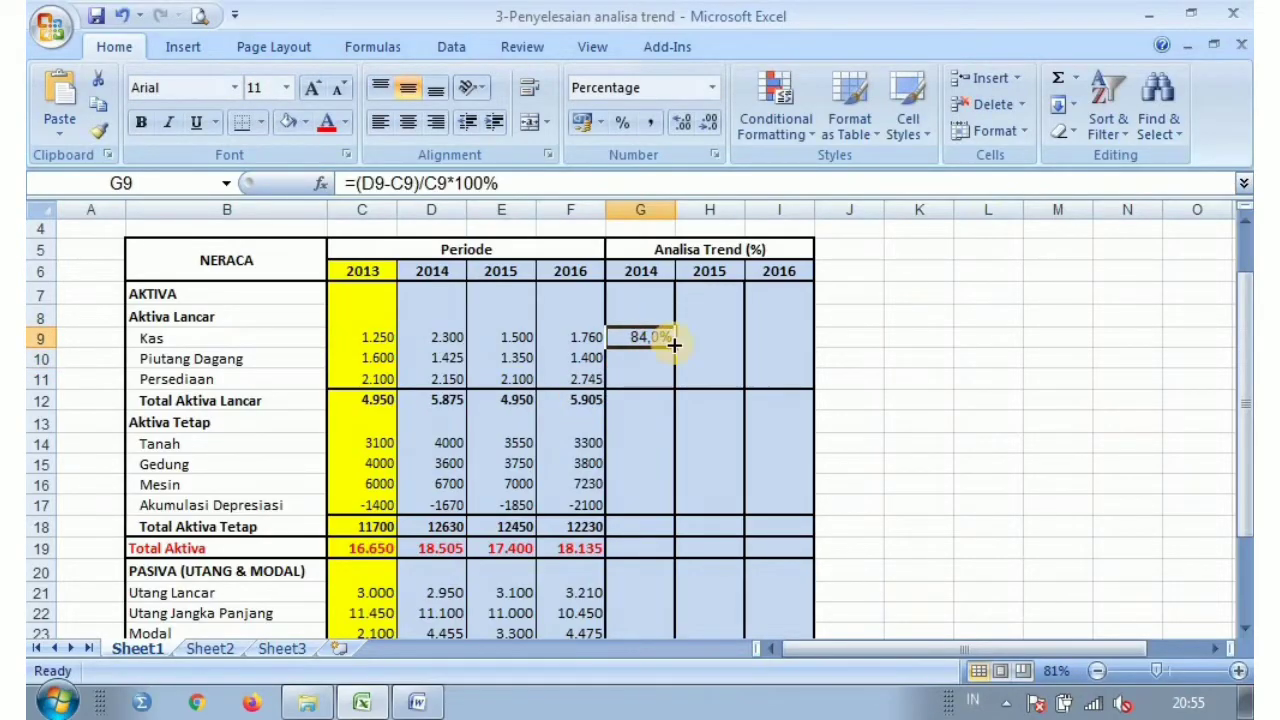
left_click(670, 248)
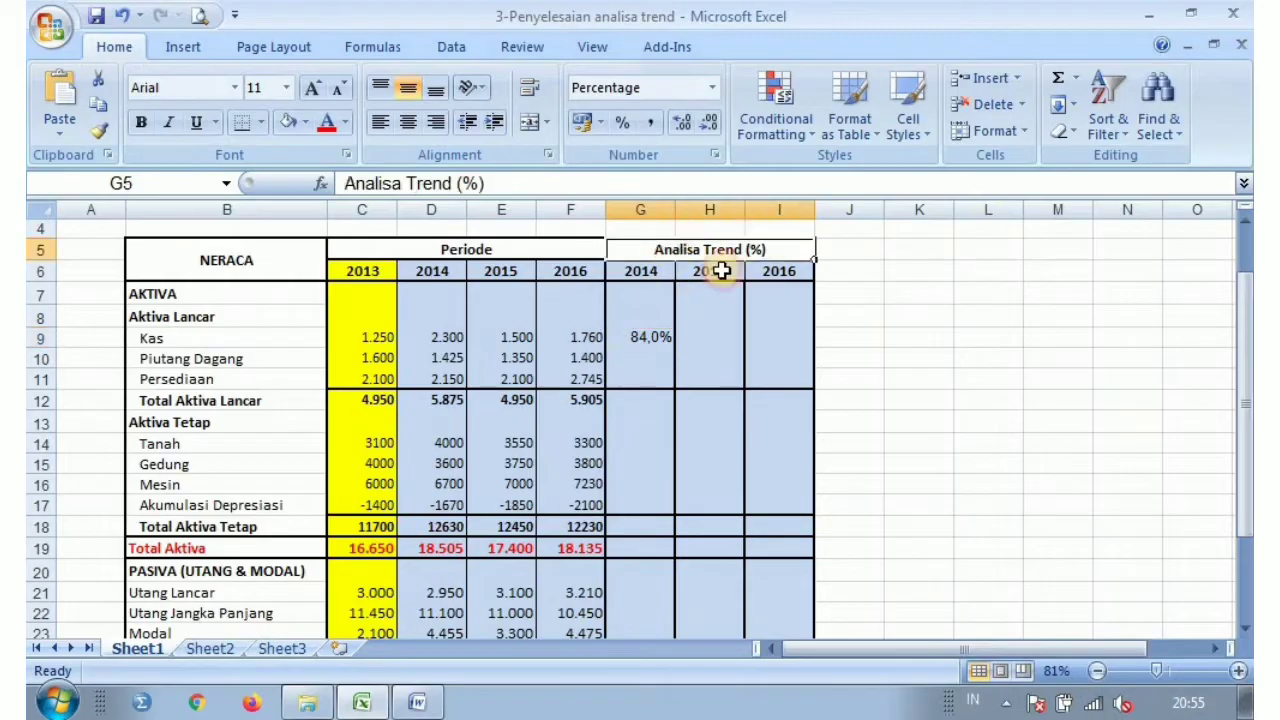
left_click(651, 338)
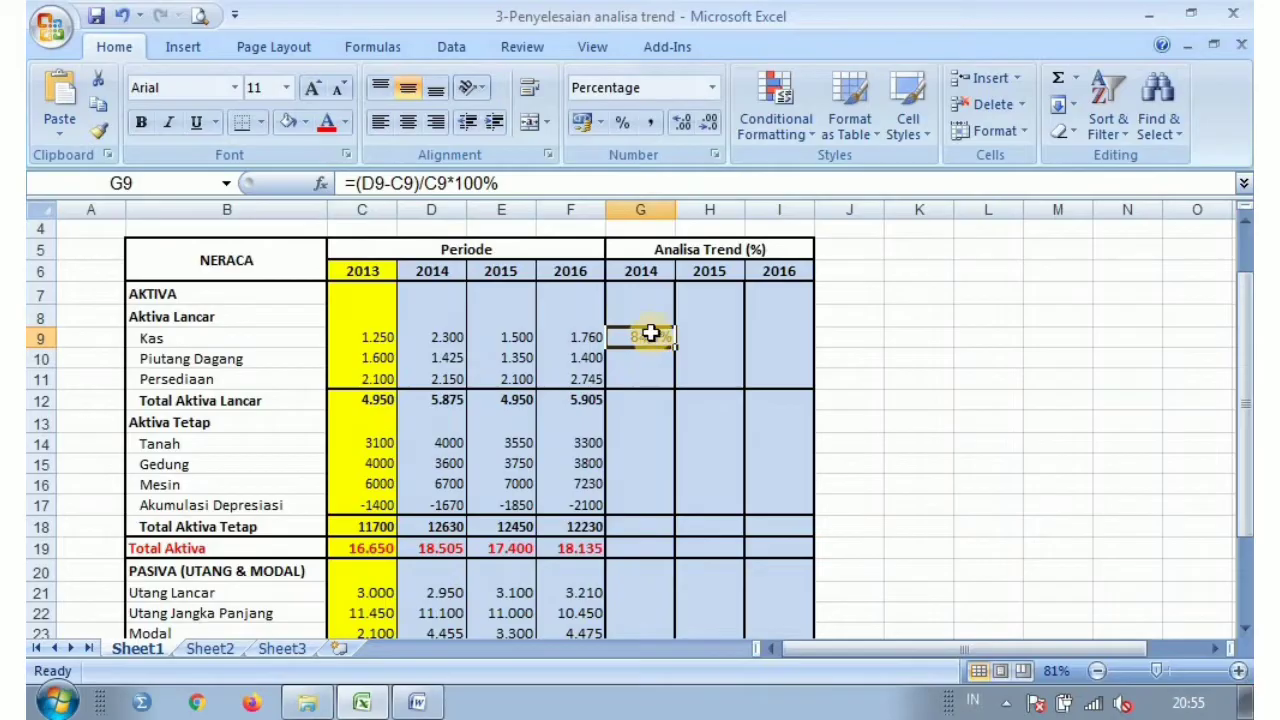
left_click(365, 337)
left_click(640, 333)
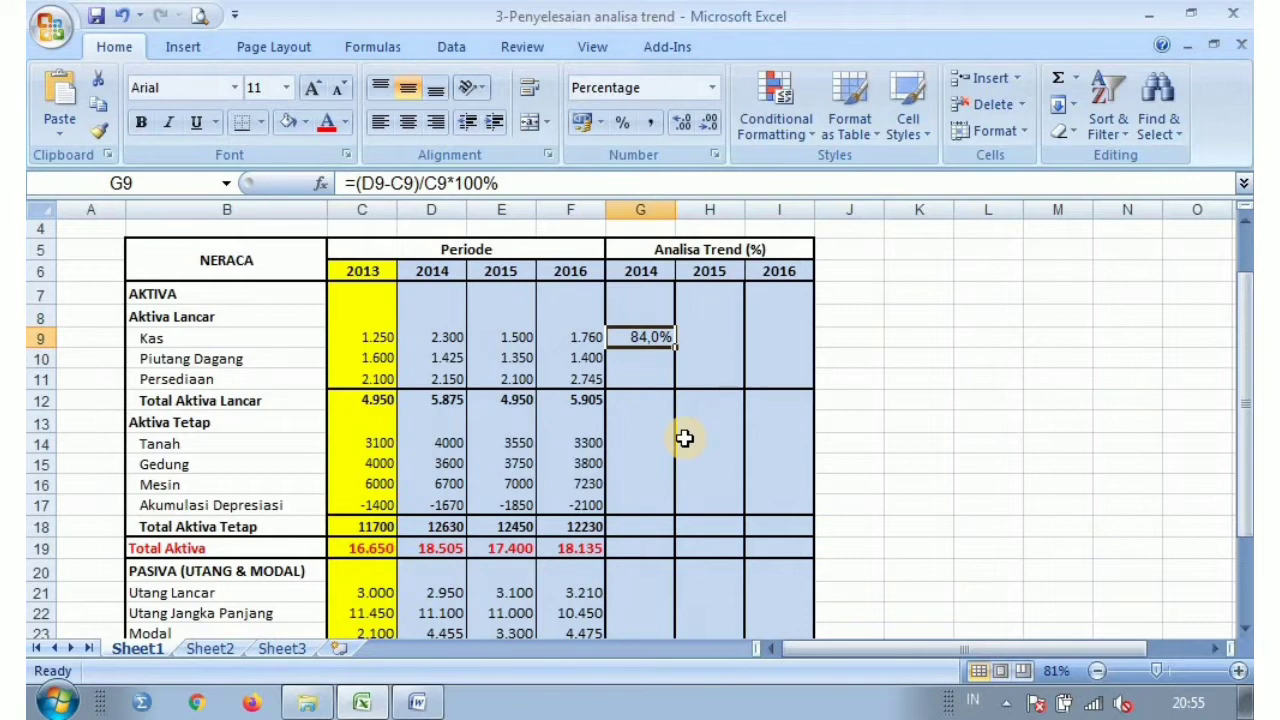
scroll(695, 375, "down", 1)
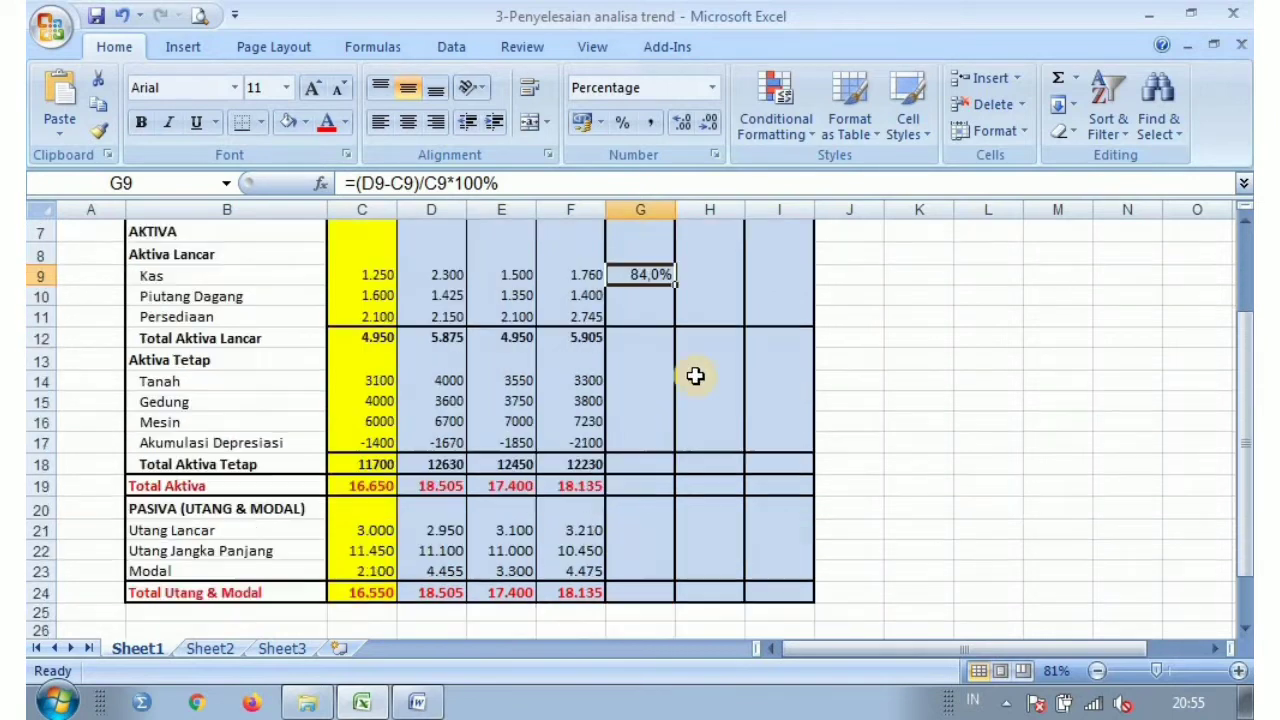
scroll(695, 375, "up", 1)
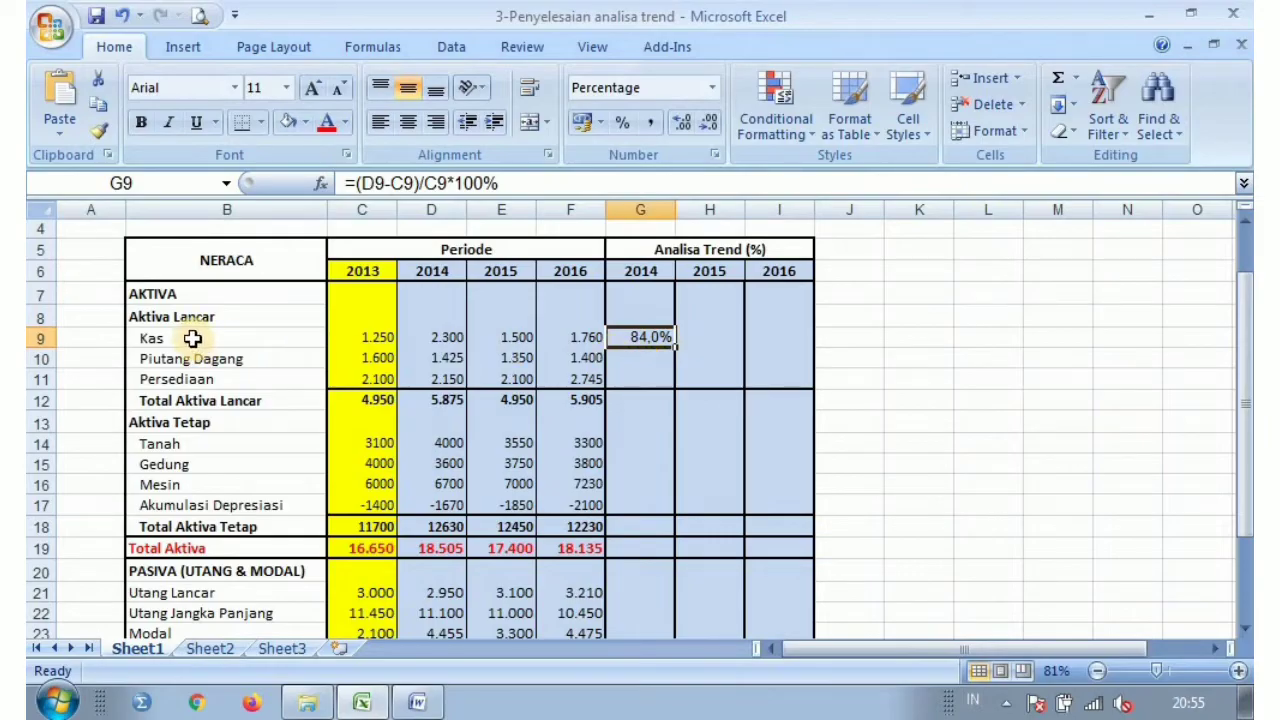
left_click(35, 338)
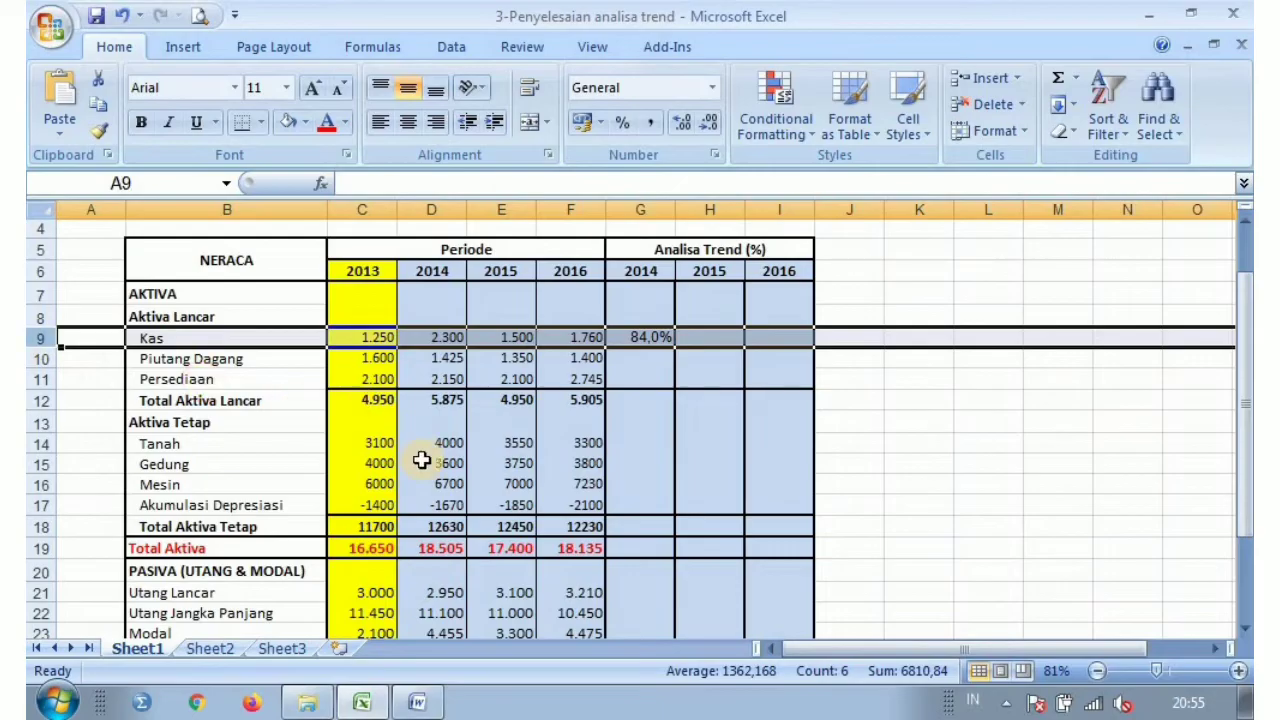
left_click(638, 333)
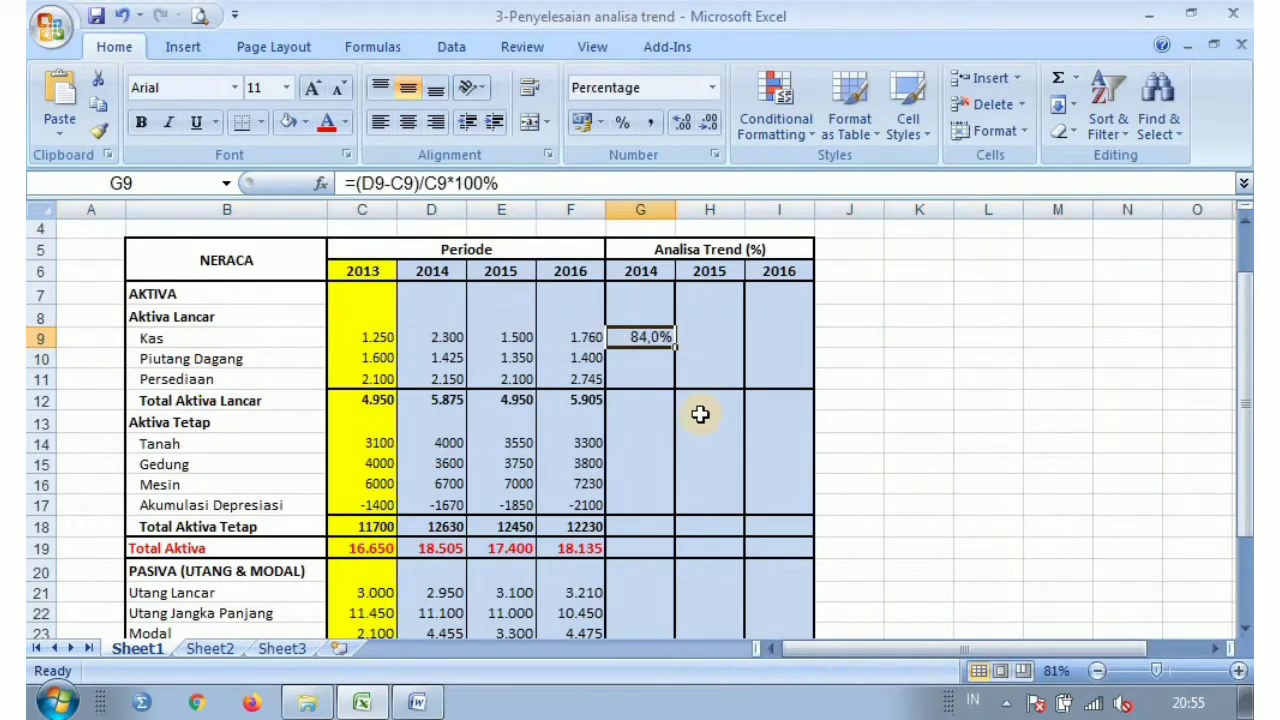
Go through the remaining asset accounts that need a trend, from Piutang Dagang down to Total Aktiva Tetap
left_click(231, 361)
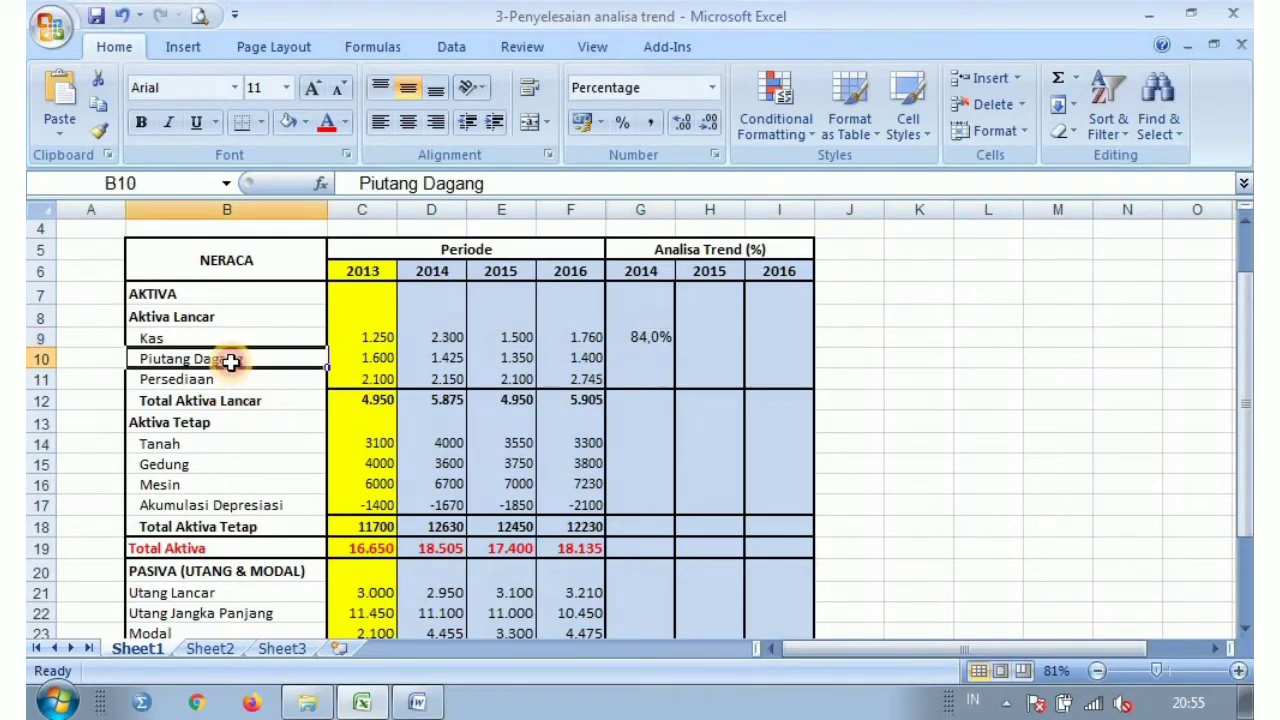
left_click(241, 378)
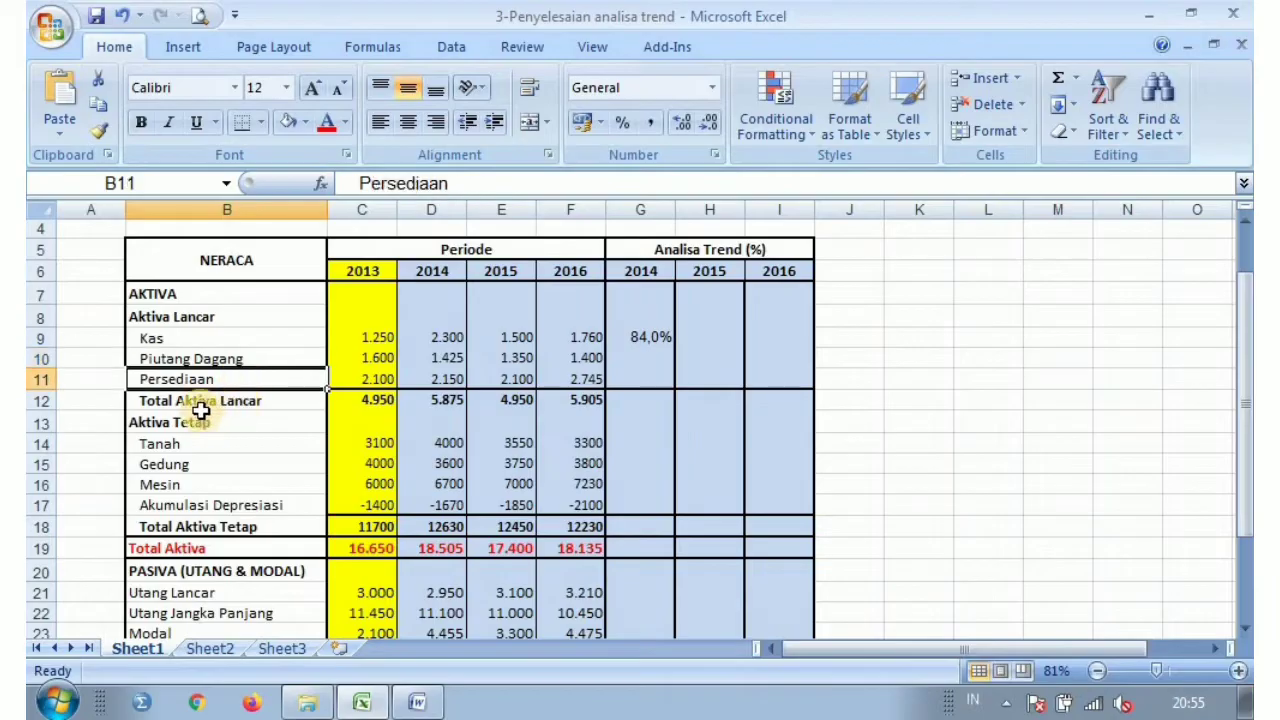
left_click(200, 402)
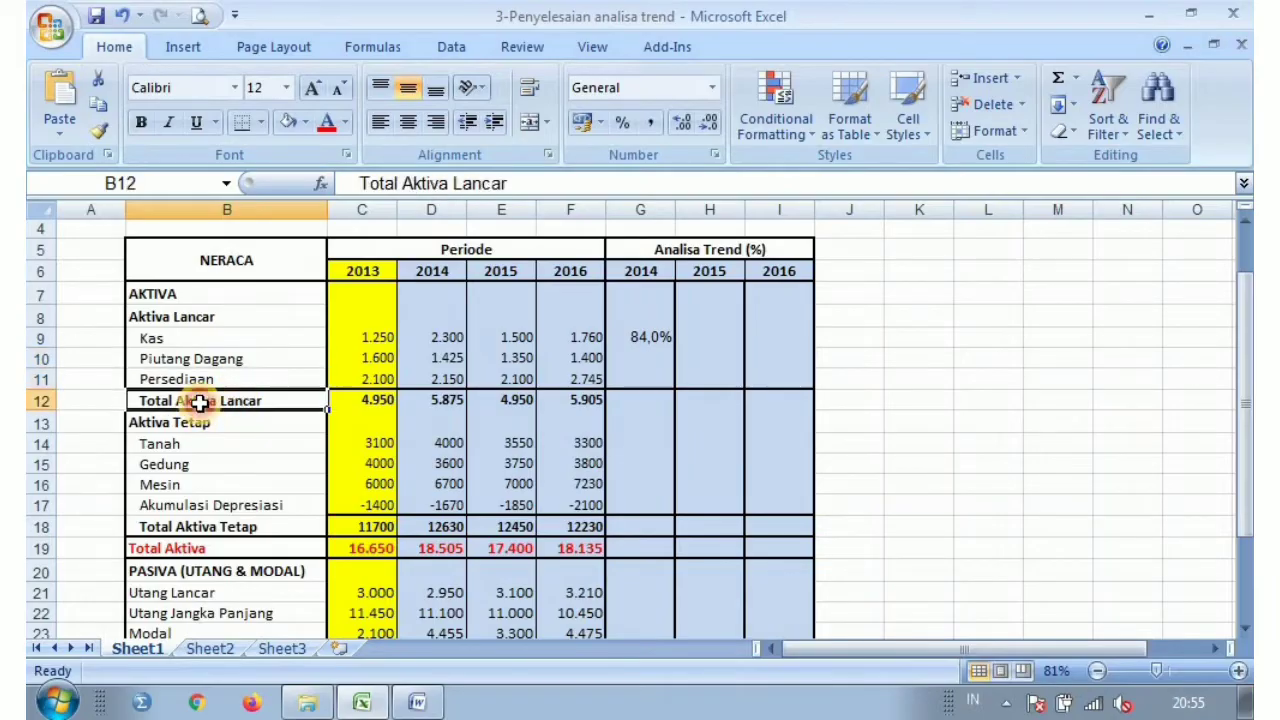
left_click(205, 521)
scroll(222, 480, "down", 1)
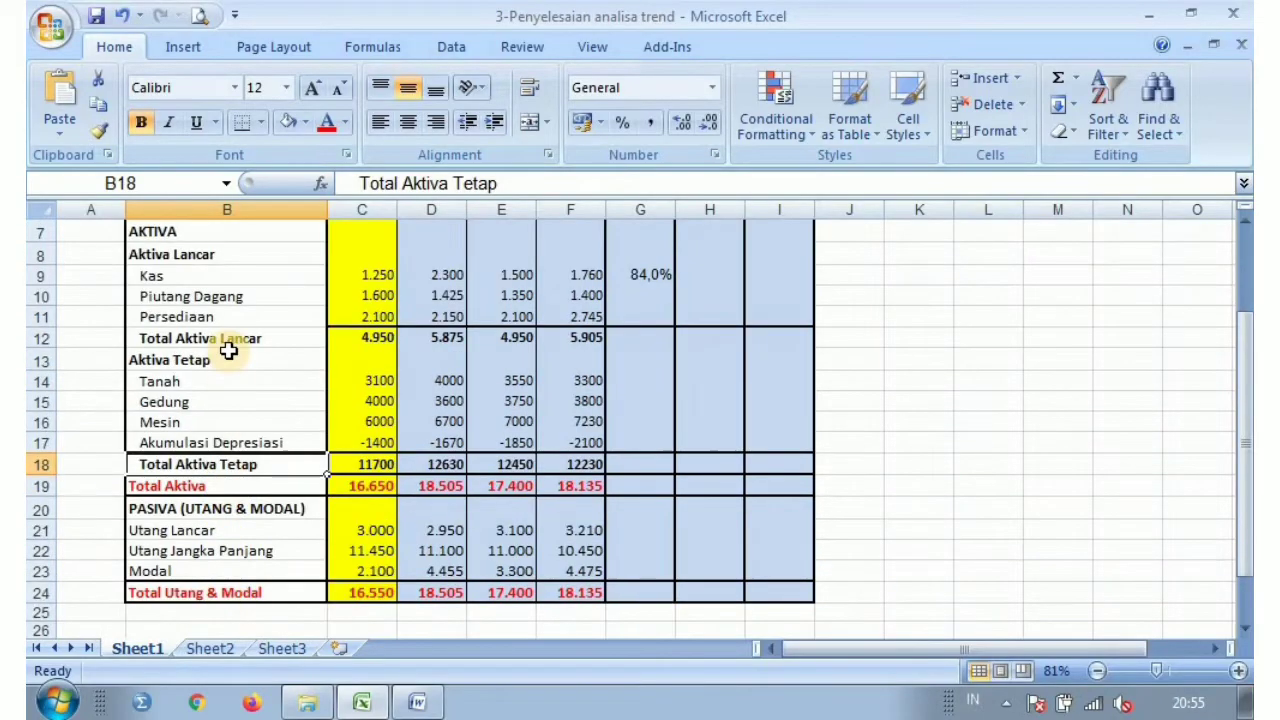
Go over the Kas and Piutang Dagang trend cells under Analisa Trend (%), comparing the formula in G9 with the unfilled cells
scroll(300, 370, "up", 2)
scroll(646, 415, "down", 1)
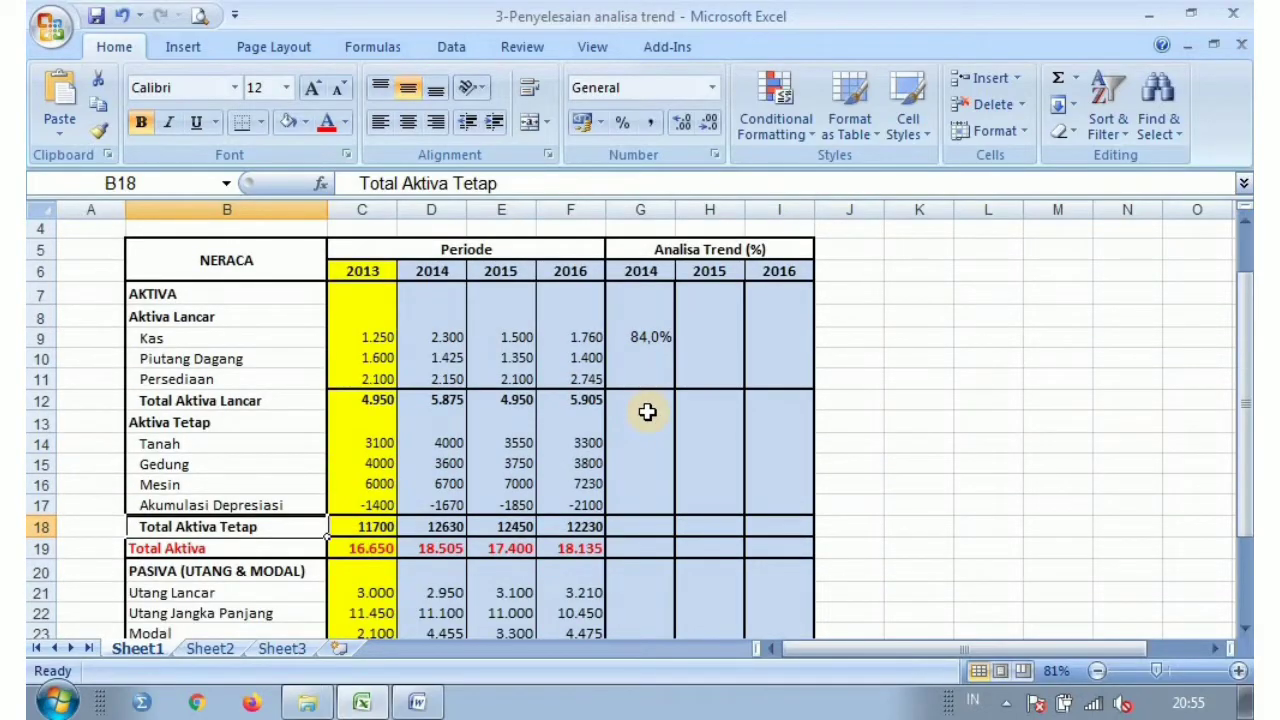
left_click(642, 336)
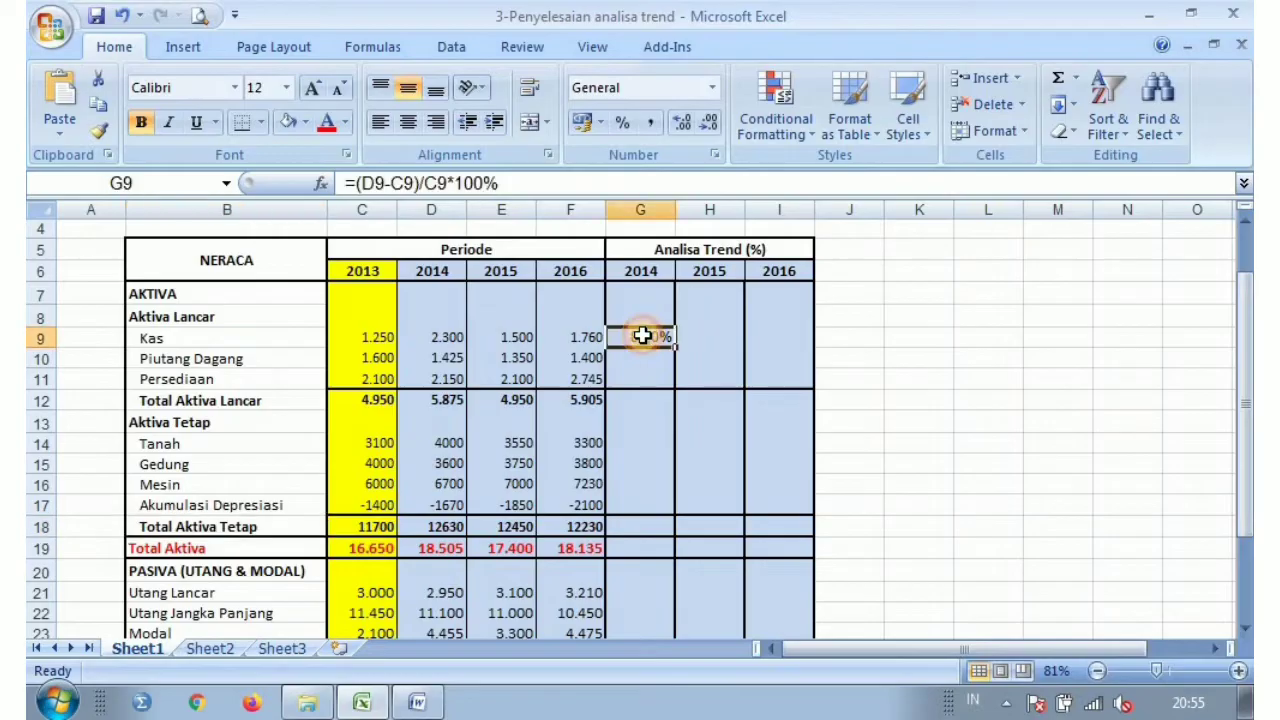
left_click(703, 337)
left_click(768, 337)
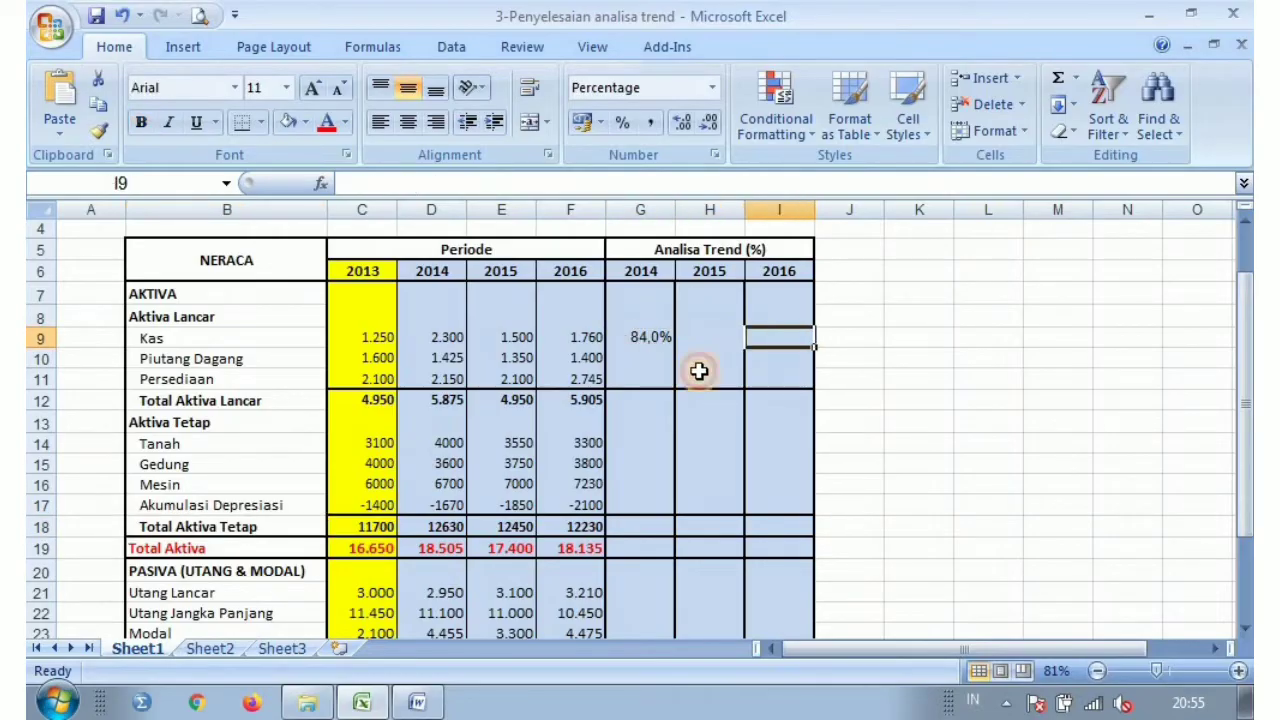
left_click(638, 358)
left_click(708, 358)
Lock the 2013 base column in the G9 trend formula so it reads =(D9-$C9)/$C9*100%
left_click(649, 335)
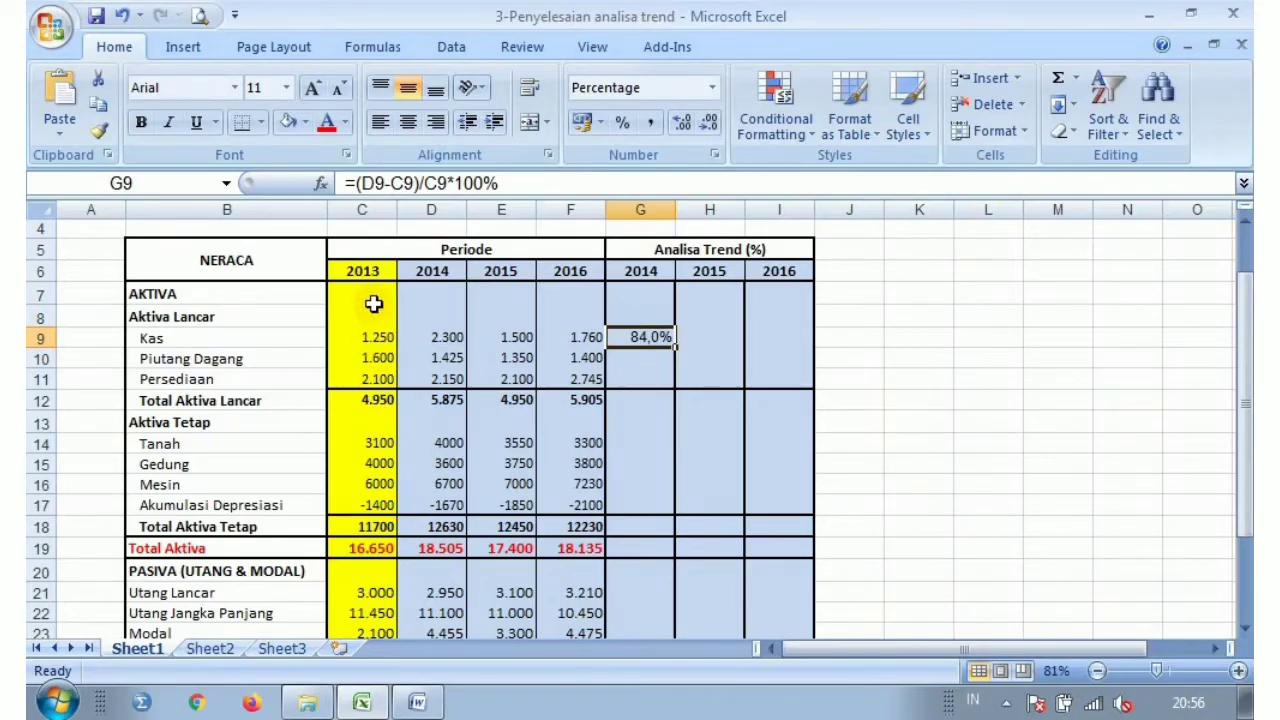
left_click(390, 183)
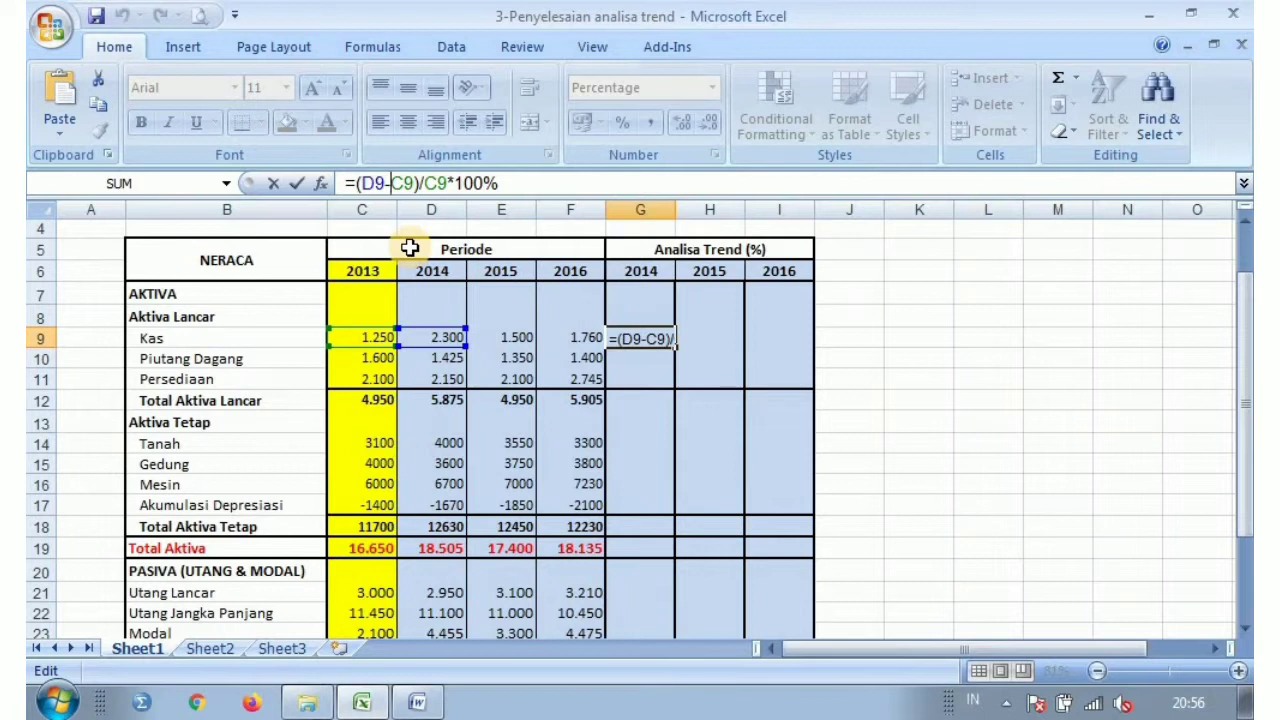
type("$")
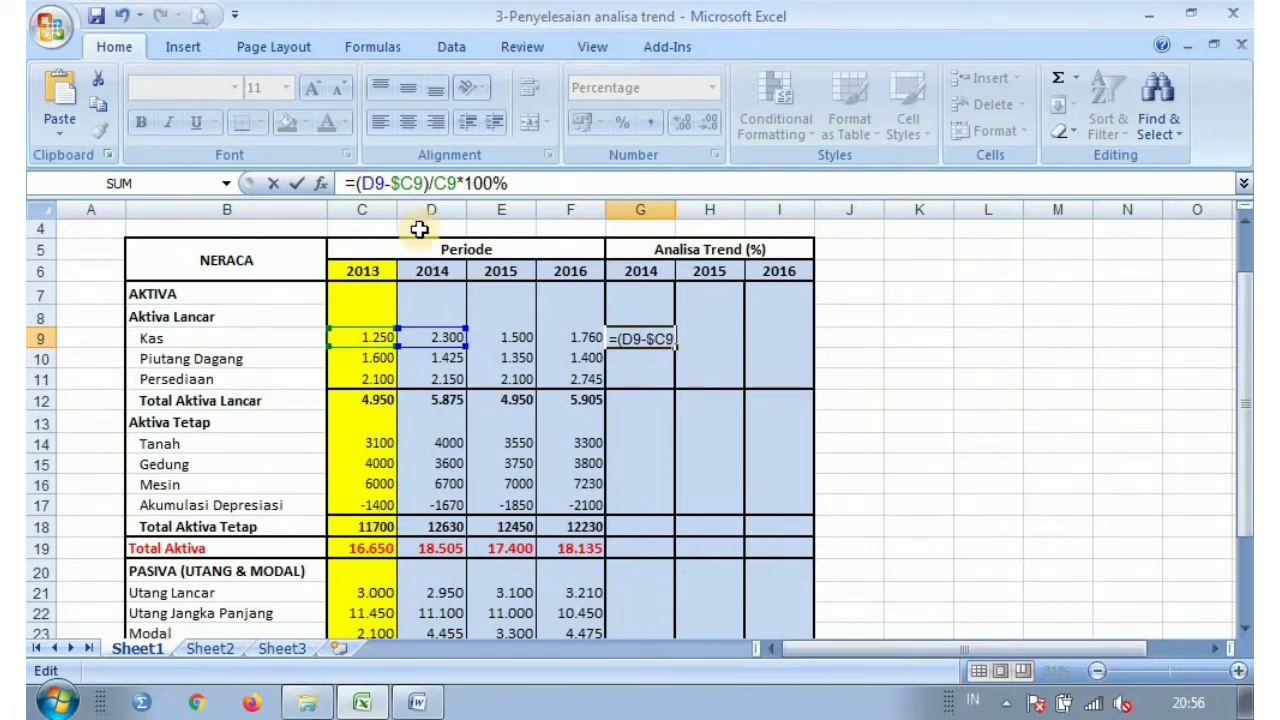
left_click(435, 184)
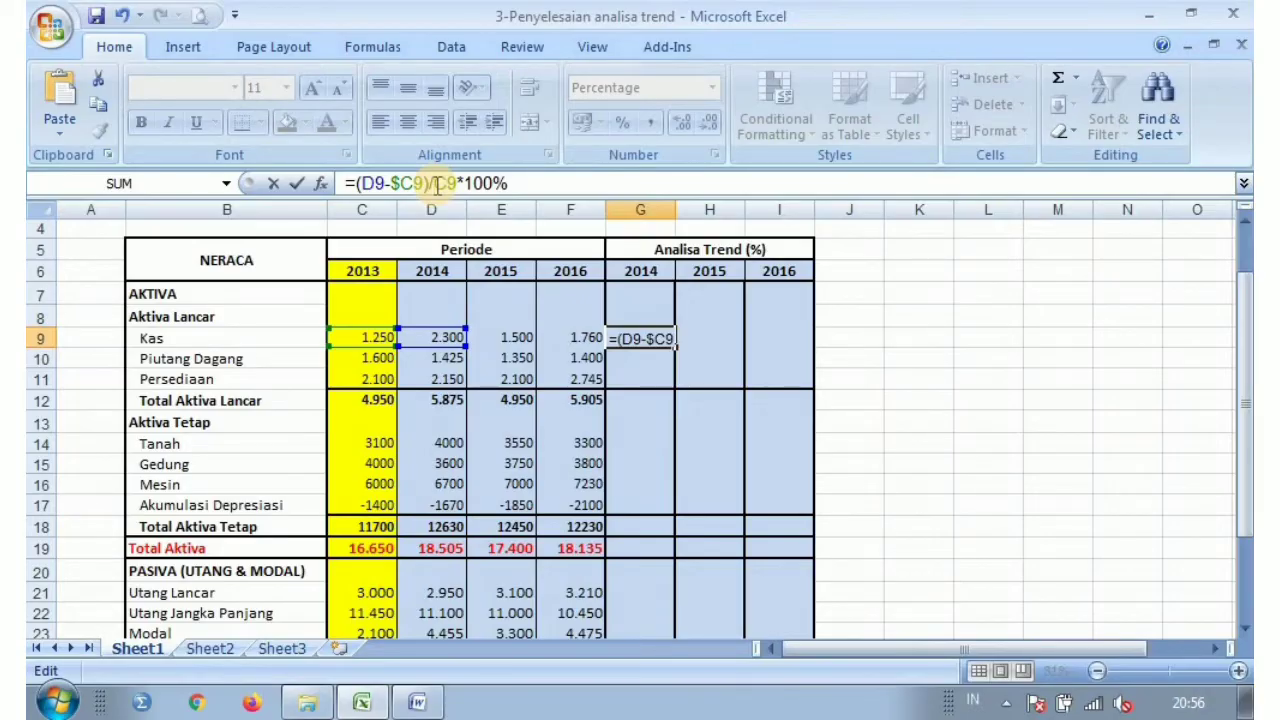
type("$")
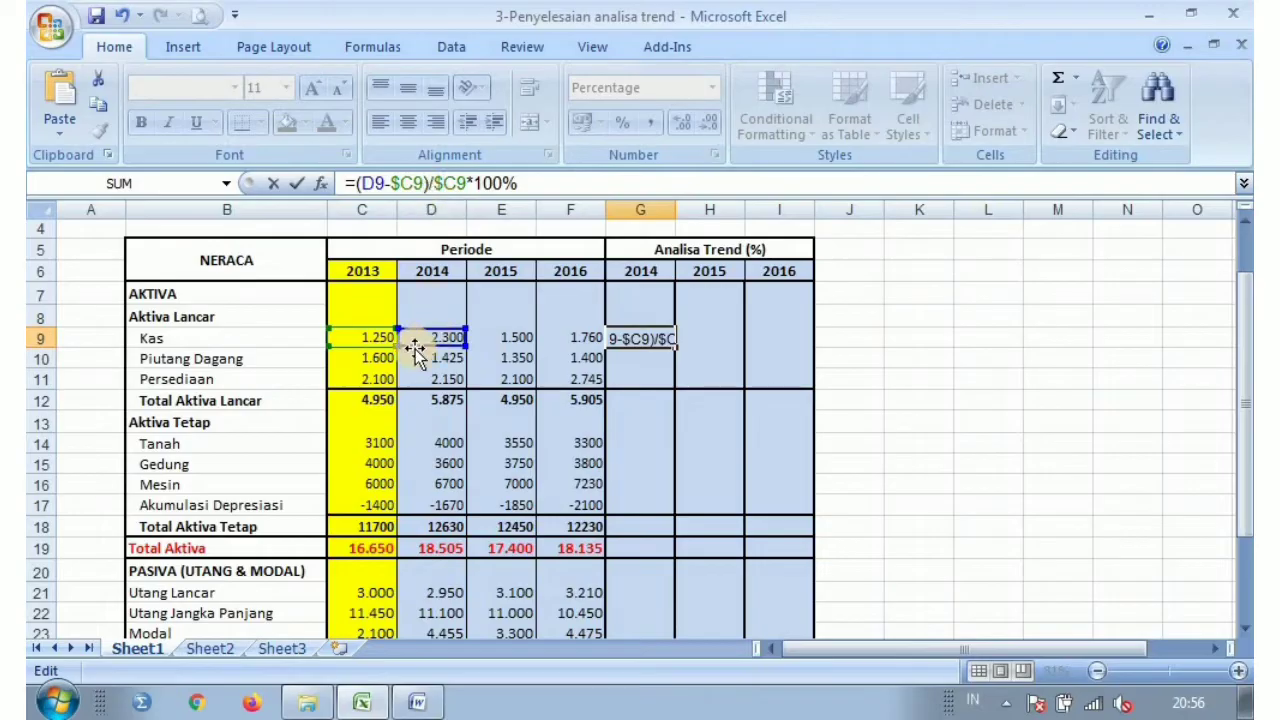
left_click(411, 186)
key("Return")
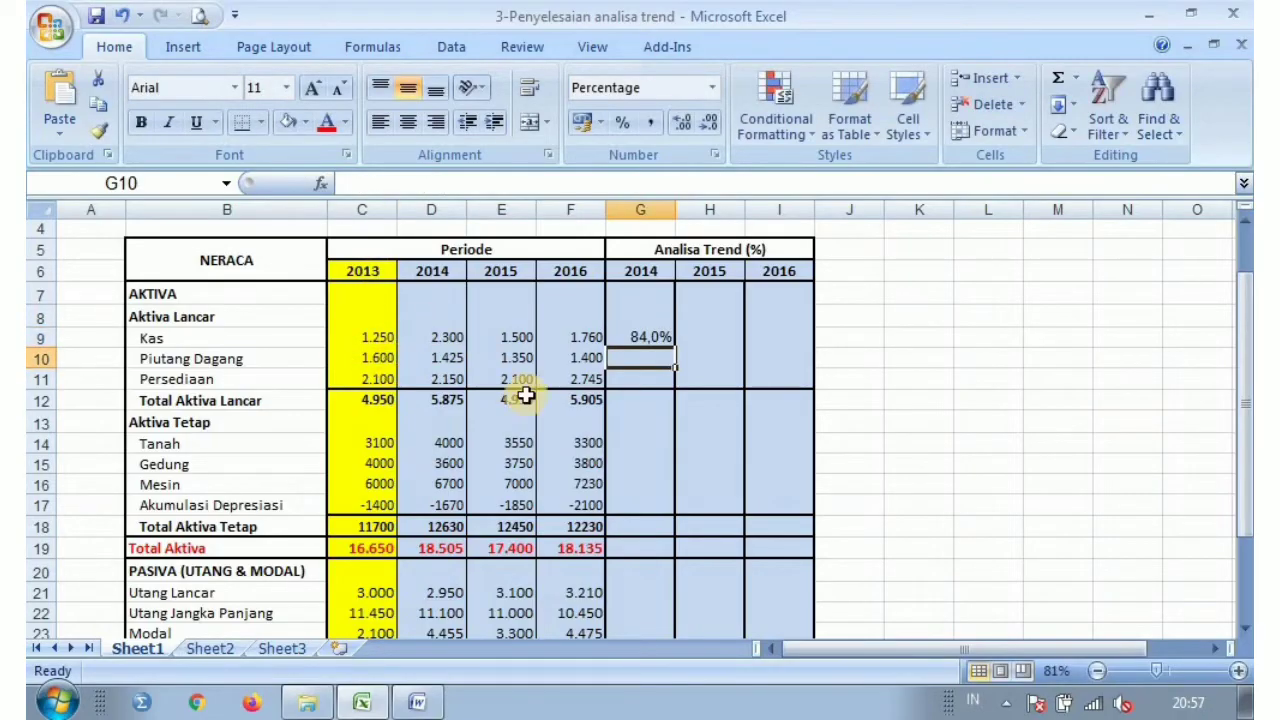
Fill the G9 trend formula across 2014 to 2016 and down to Total Utang & Modal, covering G9:I24
left_click(656, 336)
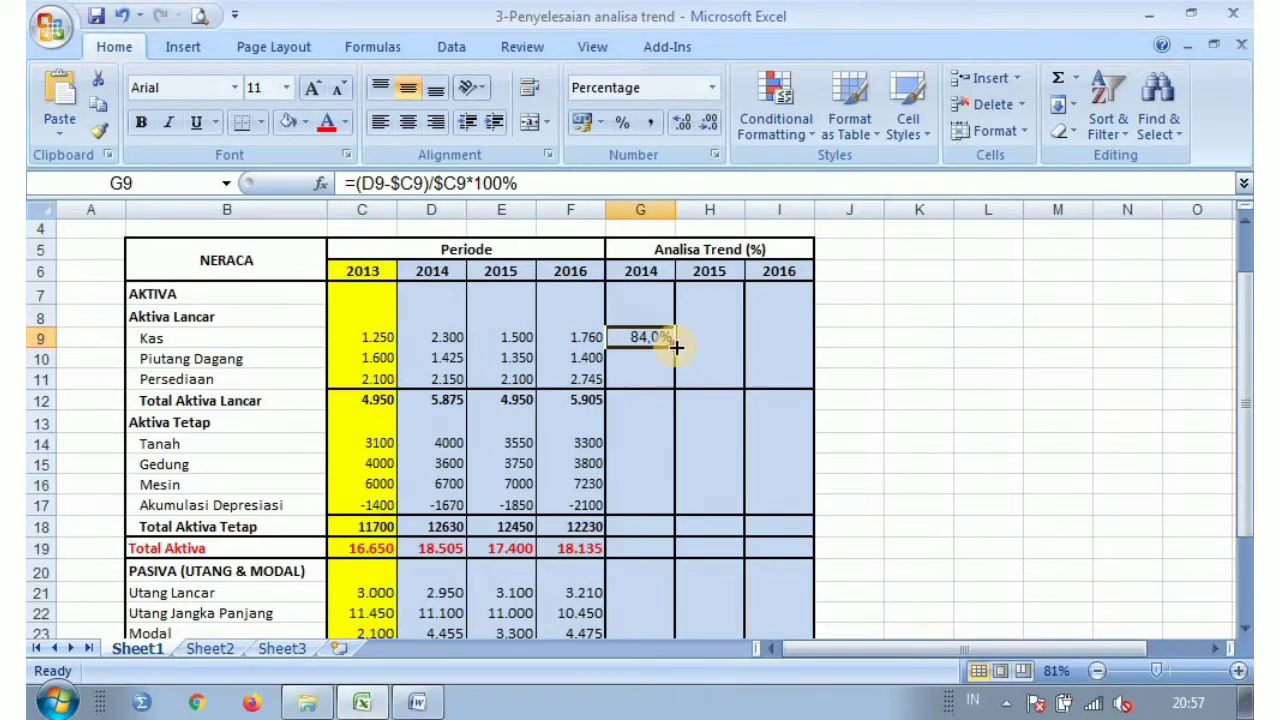
left_click_drag(677, 346, 778, 594)
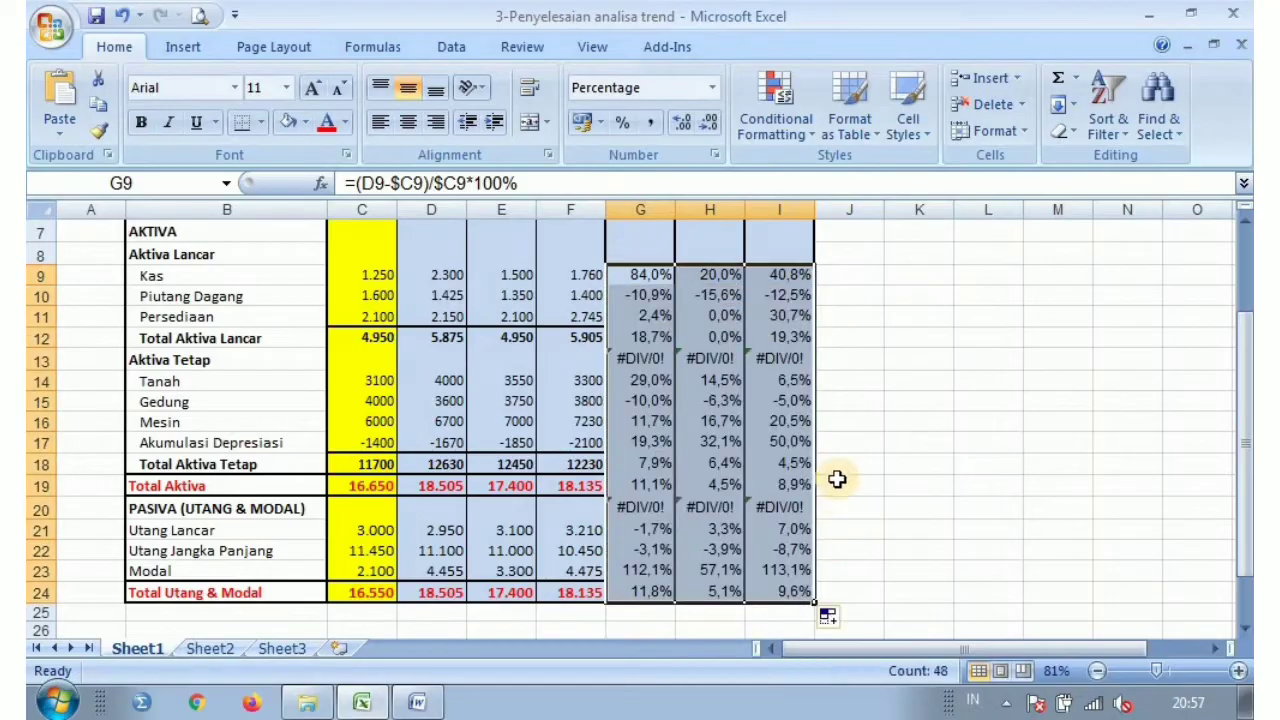
scroll(689, 499, "up", 2)
Clear the #DIV/0! cells in the Aktiva Tetap heading row G13:I13 and the PASIVA heading row G20:I20
left_click(642, 477)
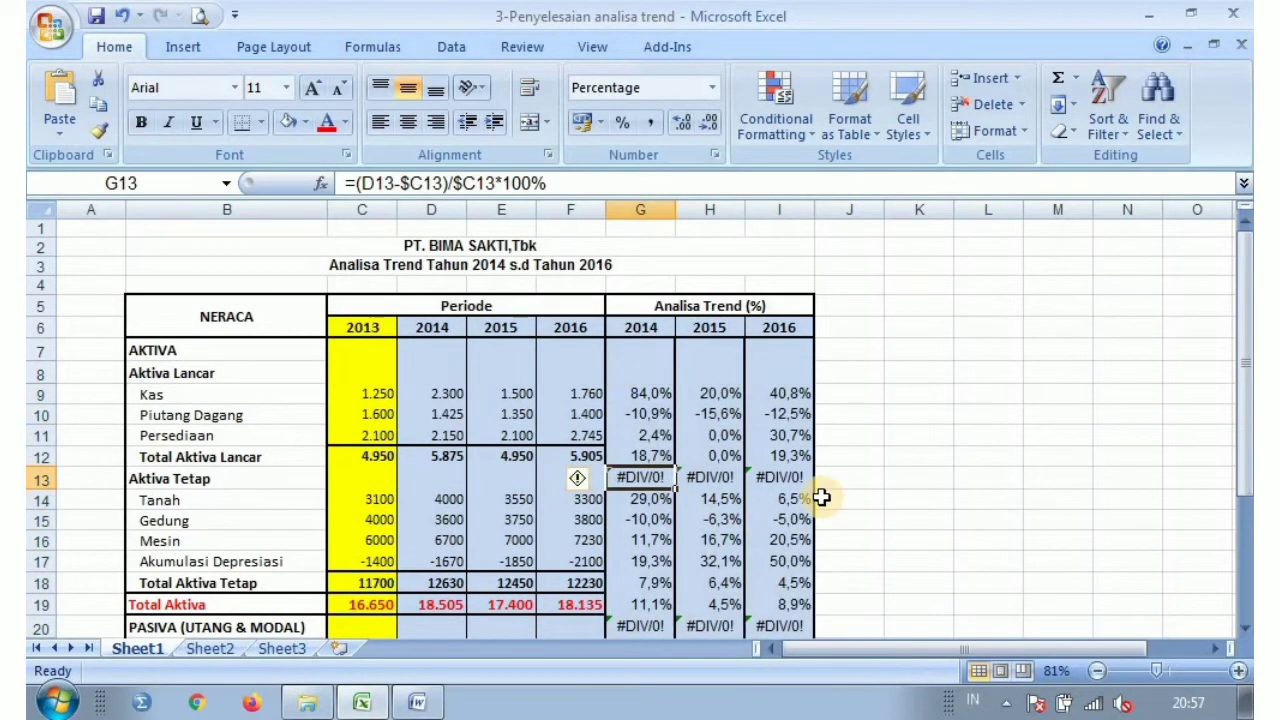
key("Delete")
left_click(729, 477)
key("Delete")
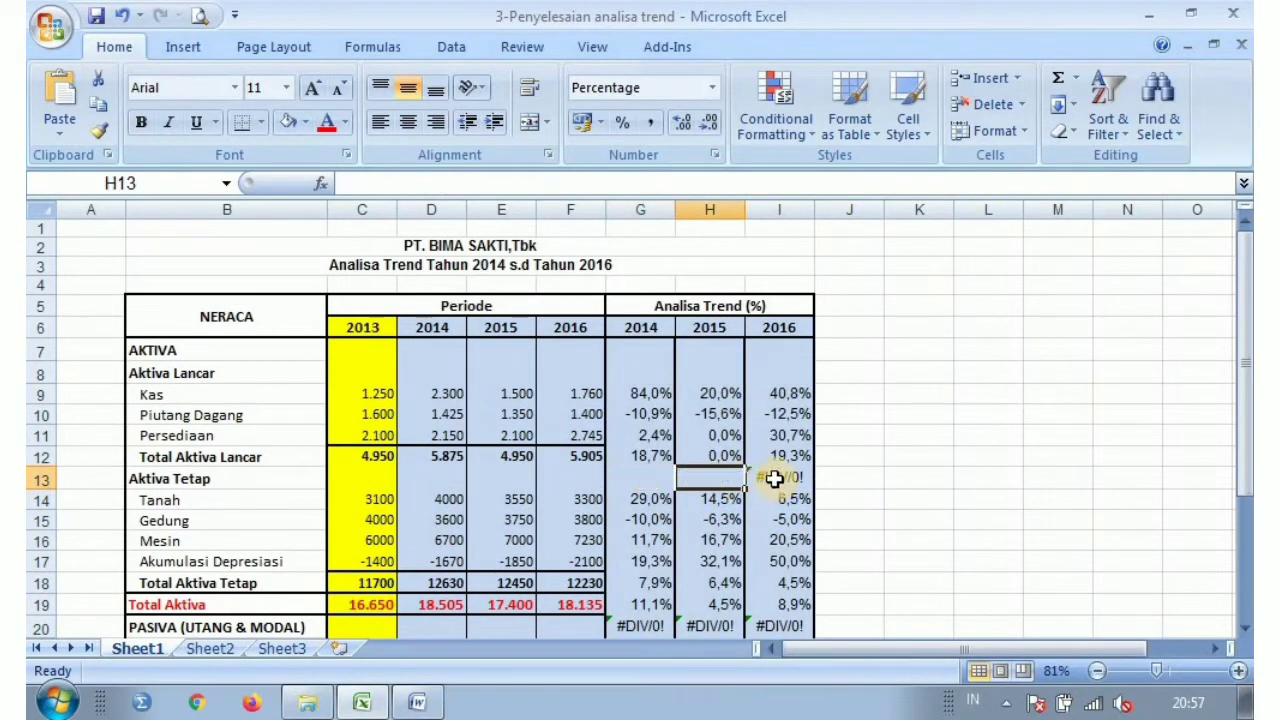
key("Right")
key("Delete")
left_click_drag(645, 626, 754, 627)
key("Delete")
scroll(745, 600, "down", 3)
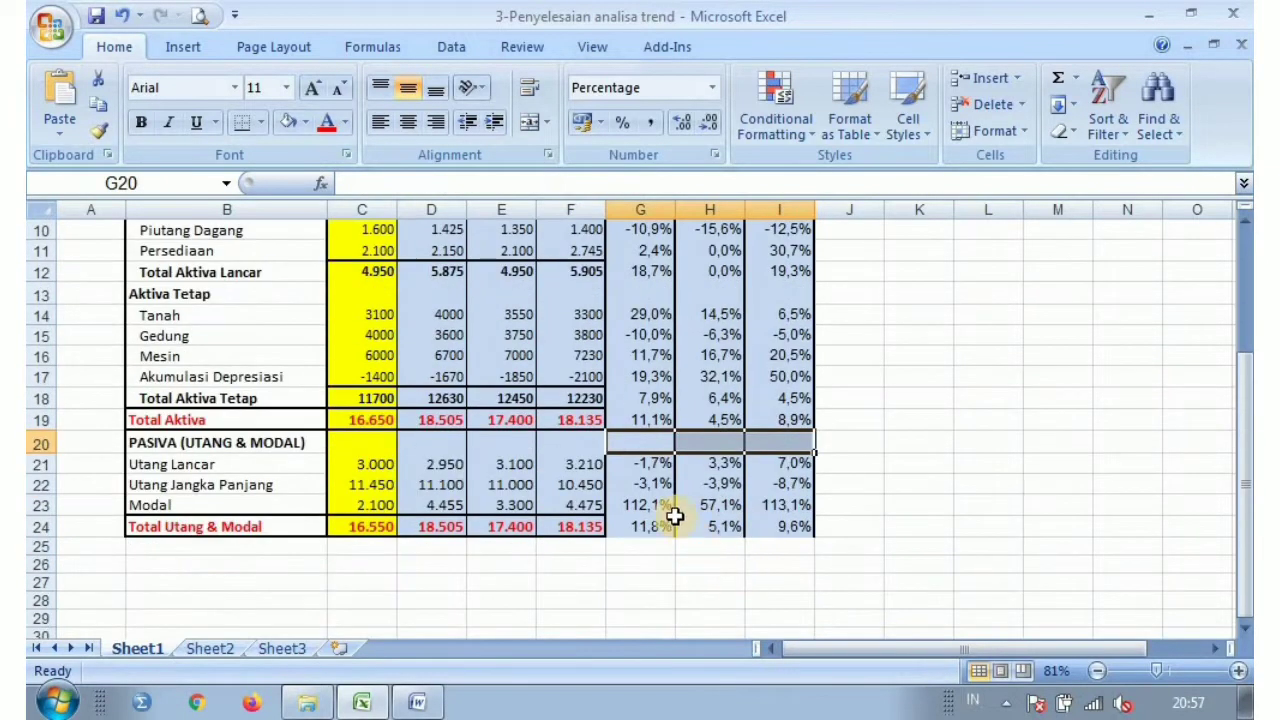
scroll(675, 518, "up", 3)
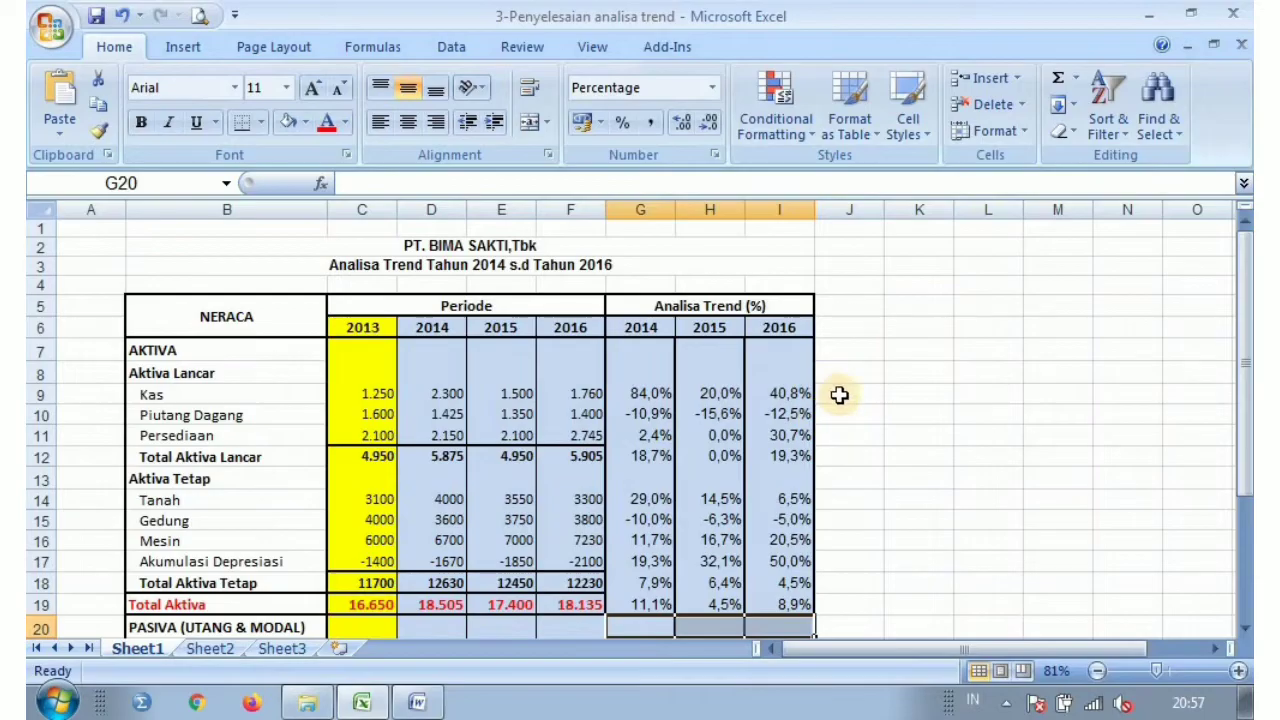
left_click(840, 393)
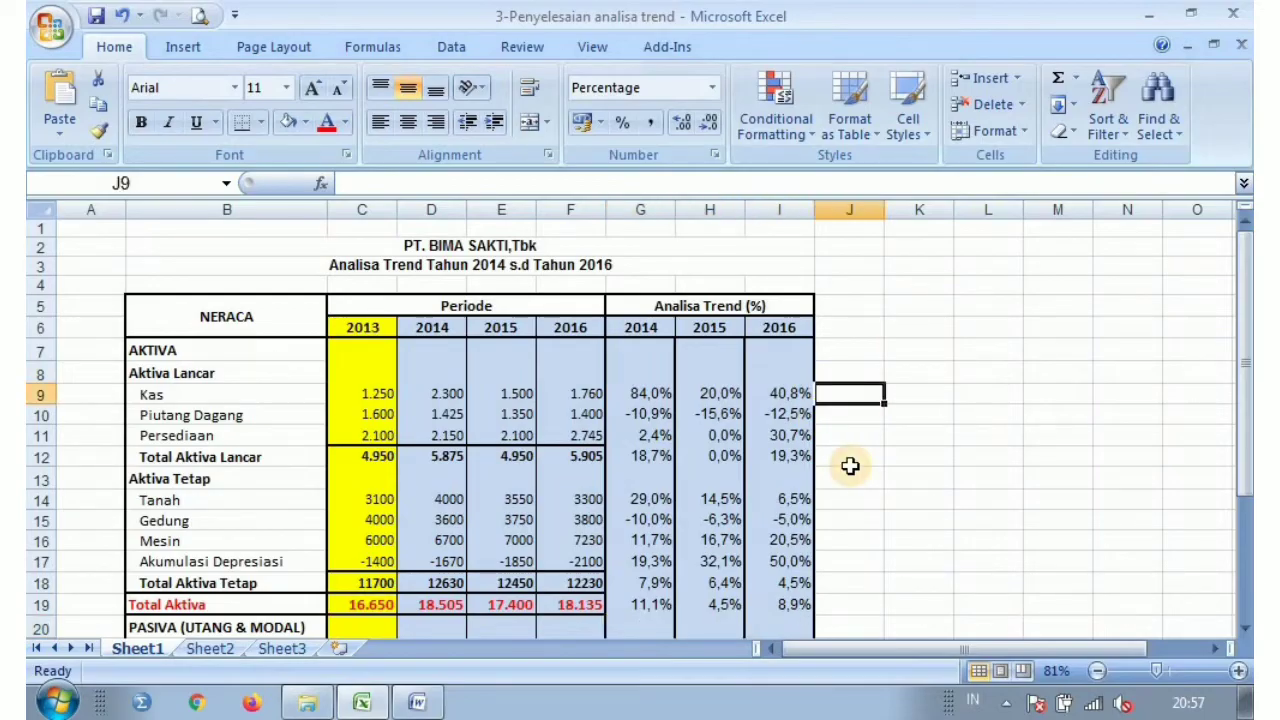
Check the copied trend formulas for Kas, Piutang Dagang and Persediaan in rows 9 to 11
left_click(637, 401)
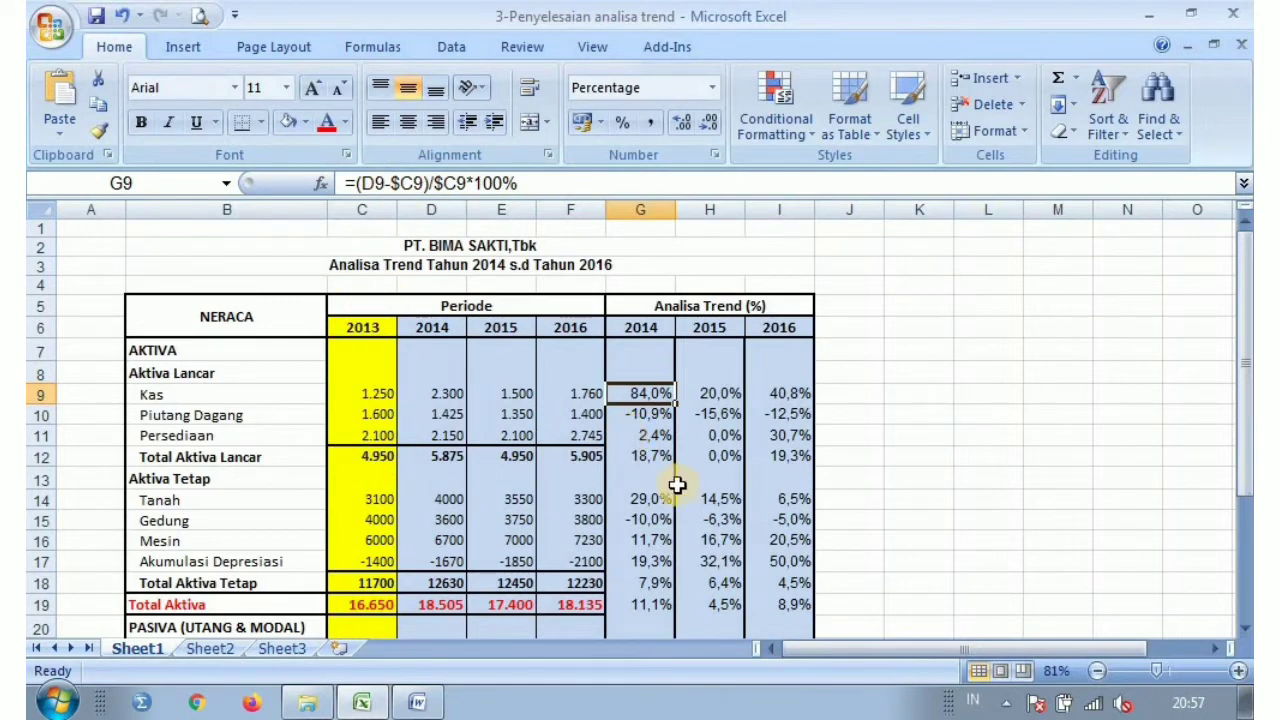
left_click(710, 396)
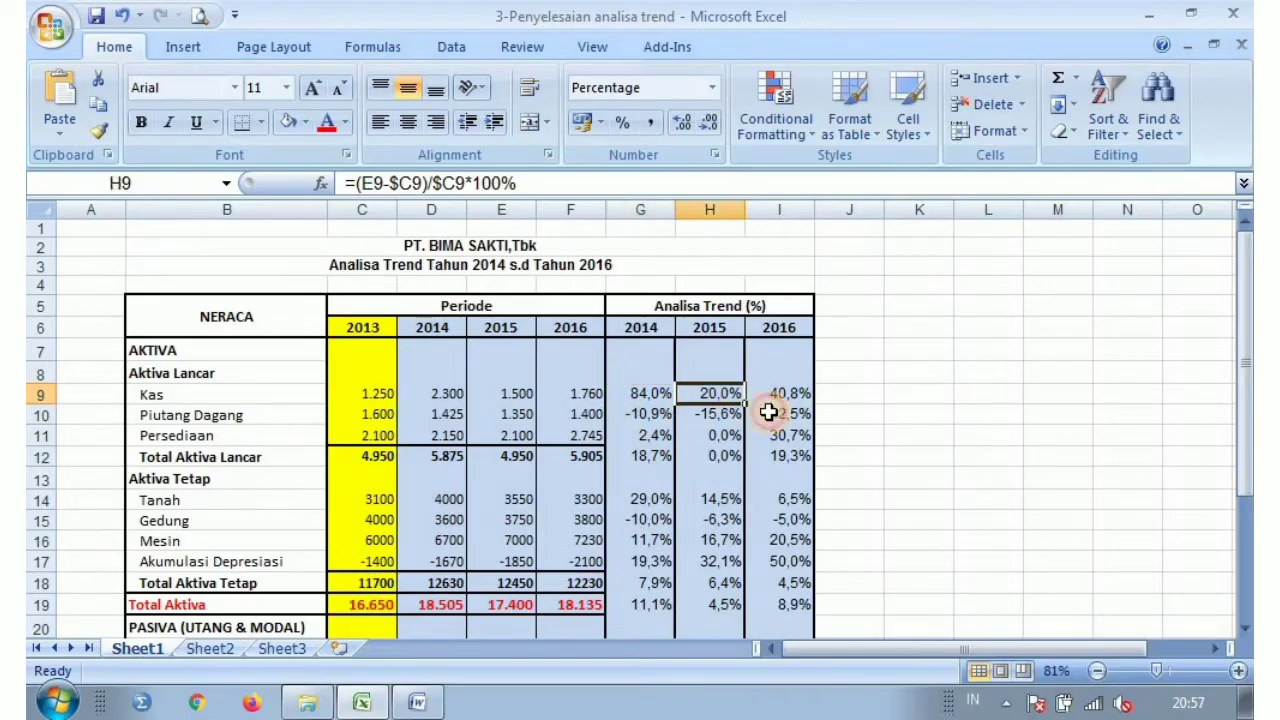
left_click(775, 398)
left_click(703, 415)
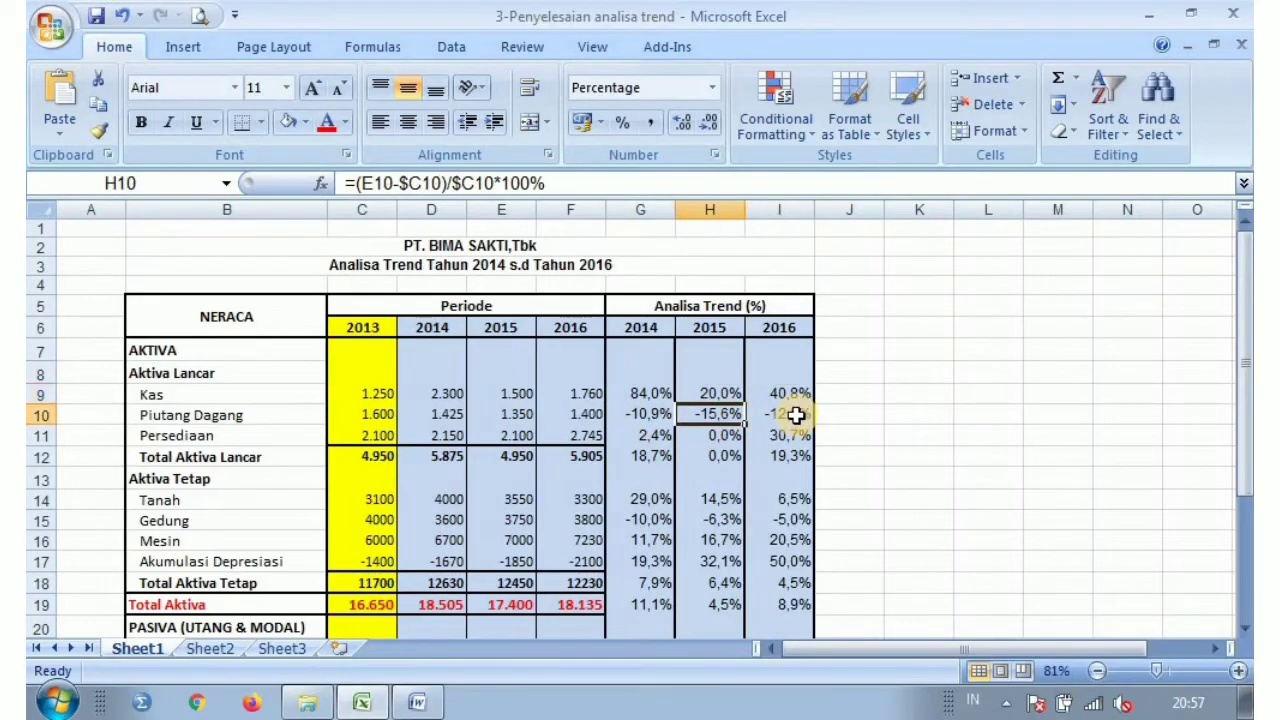
left_click(805, 412)
left_click(730, 439)
left_click(777, 440)
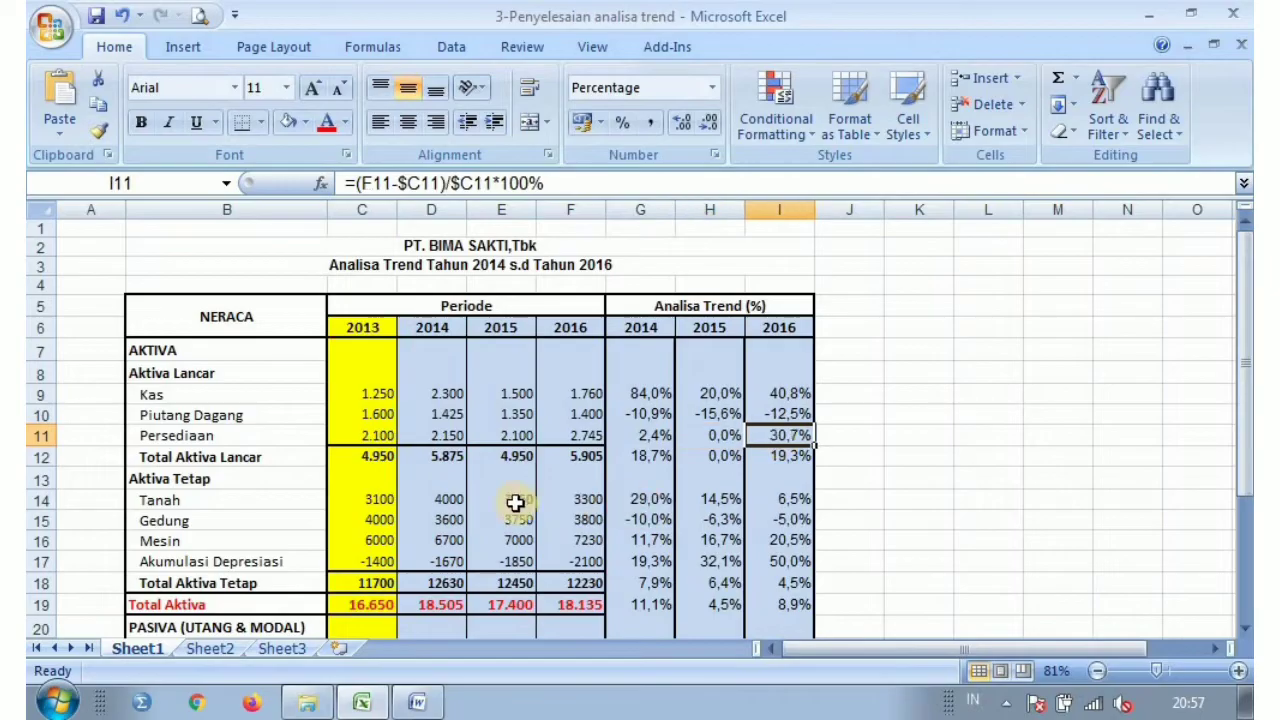
Look over the trend percentages of all balance sheet accounts down to Total Utang & Modal
scroll(246, 398, "down", 1)
scroll(240, 420, "down", 1)
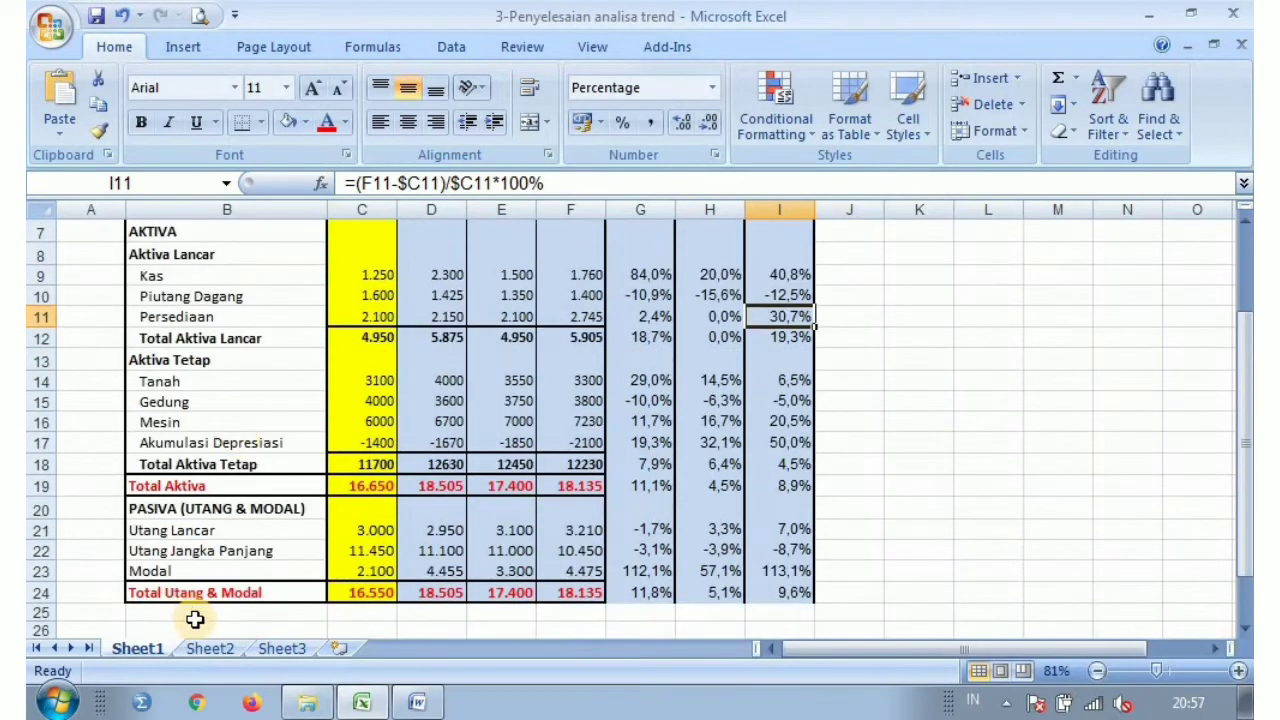
scroll(246, 290, "up", 1)
scroll(210, 610, "down", 1)
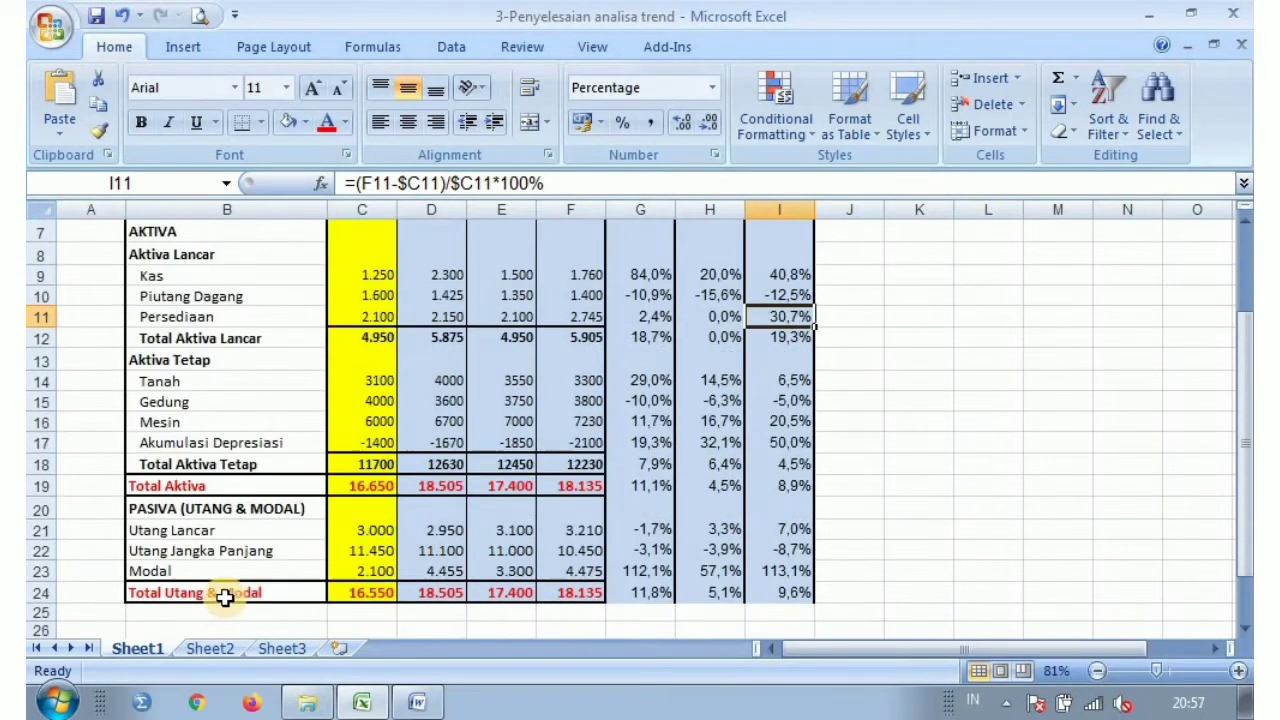
scroll(277, 449, "up", 2)
scroll(193, 502, "down", 1)
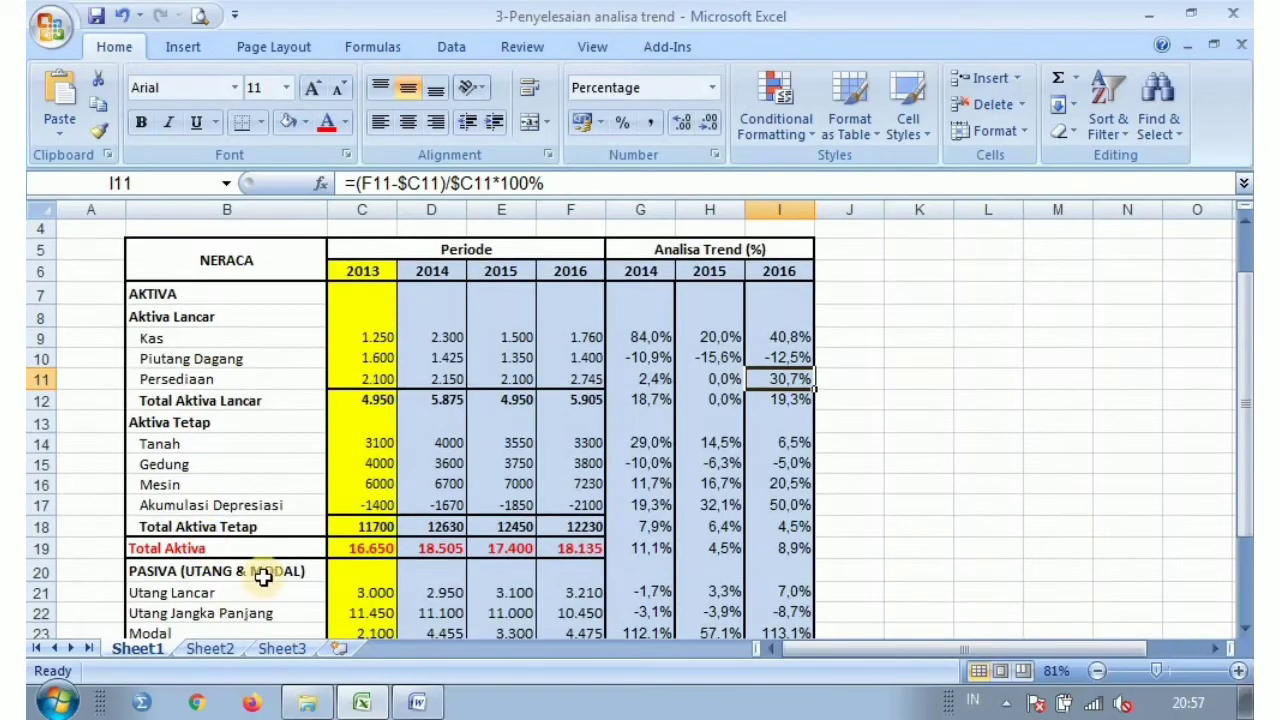
scroll(270, 565, "down", 1)
scroll(276, 565, "up", 1)
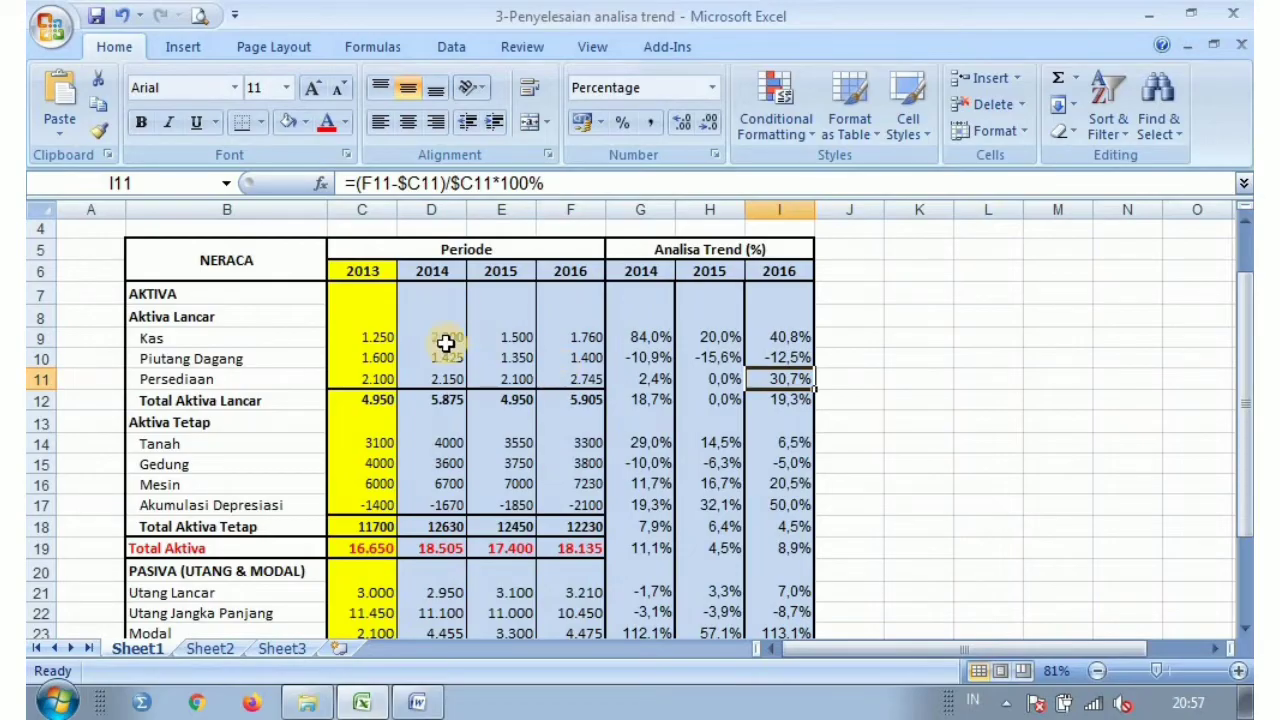
Examine the 2013 base column and how $C9 refers to it in the Kas trend formulas of G9 and H9
left_click(363, 268)
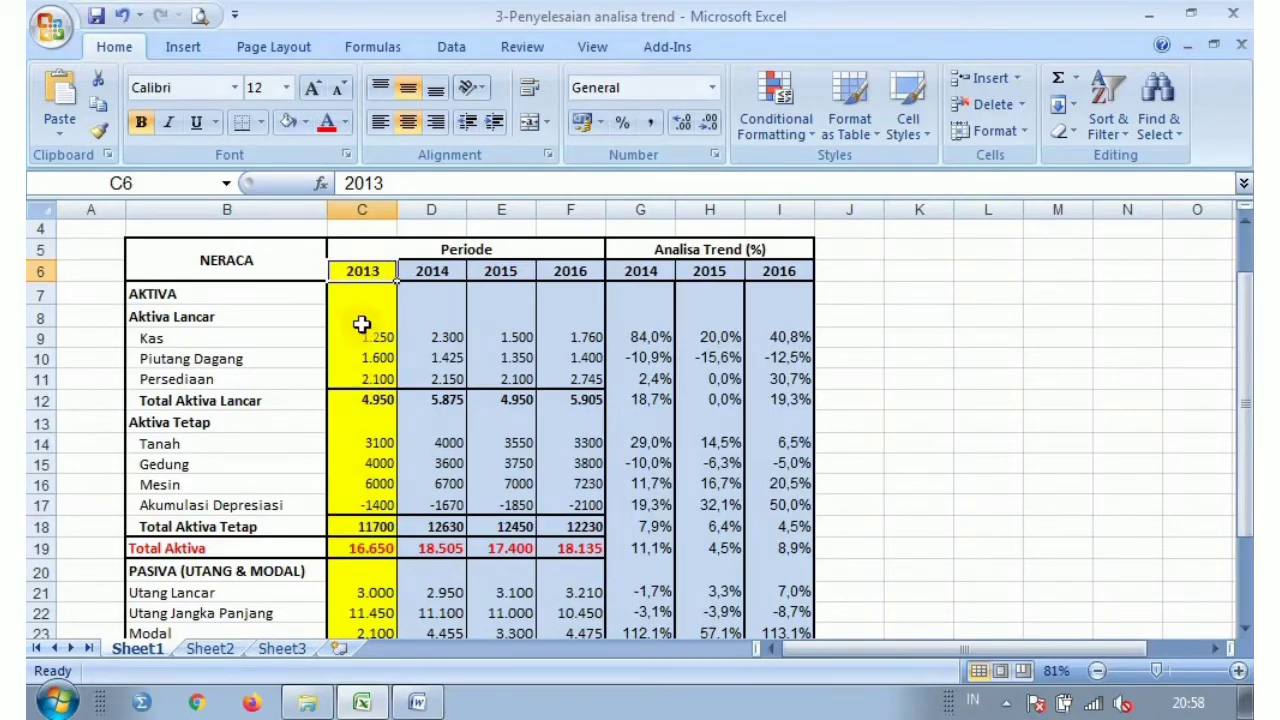
left_click(374, 205)
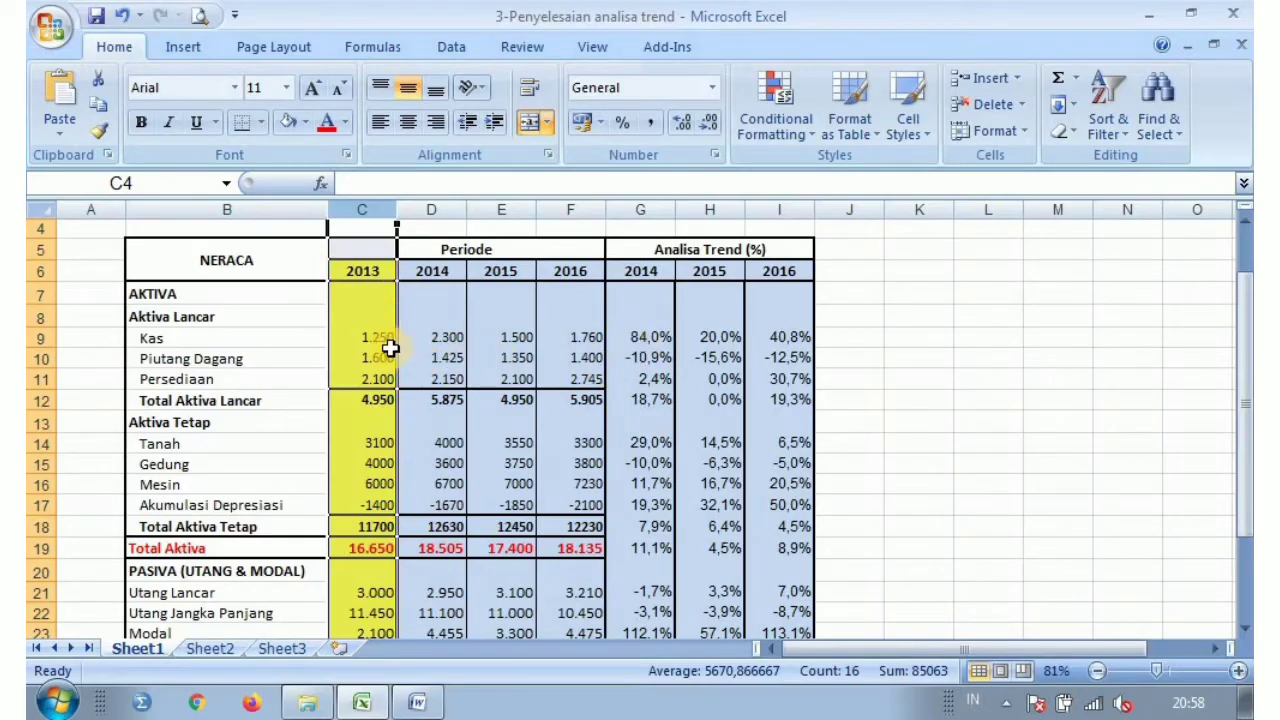
left_click(645, 333)
left_click(378, 337)
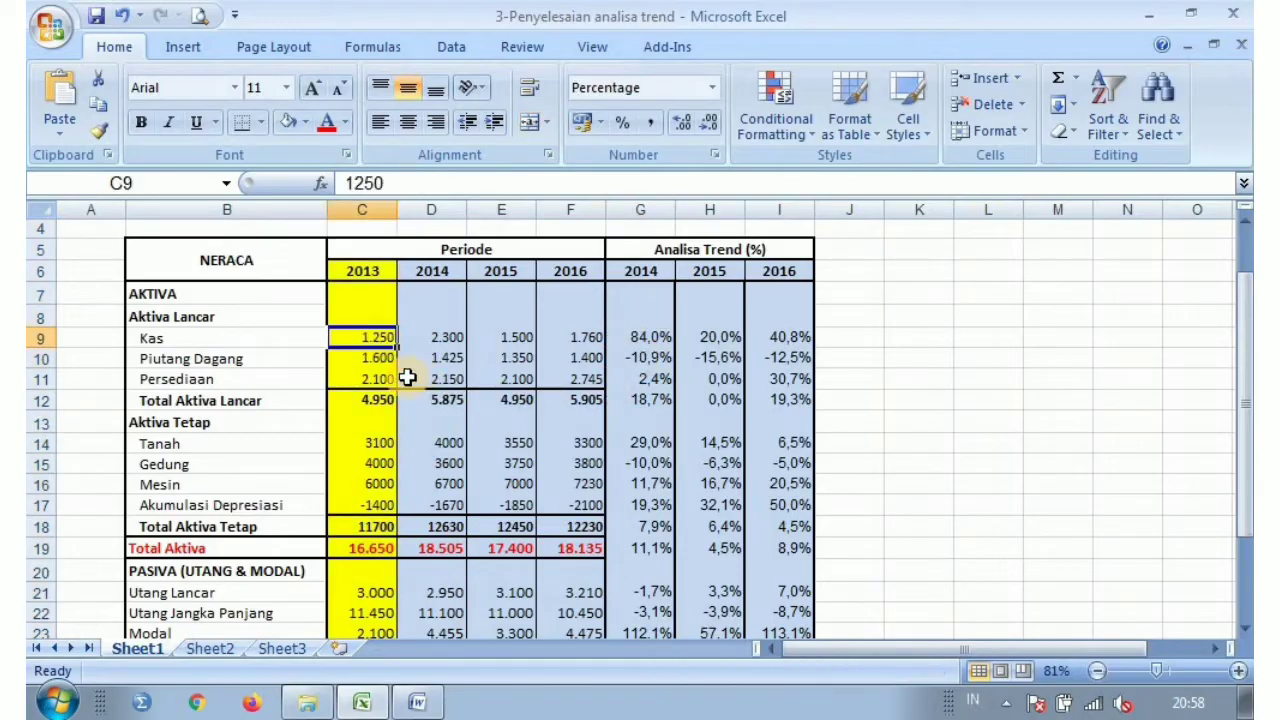
left_click(625, 337)
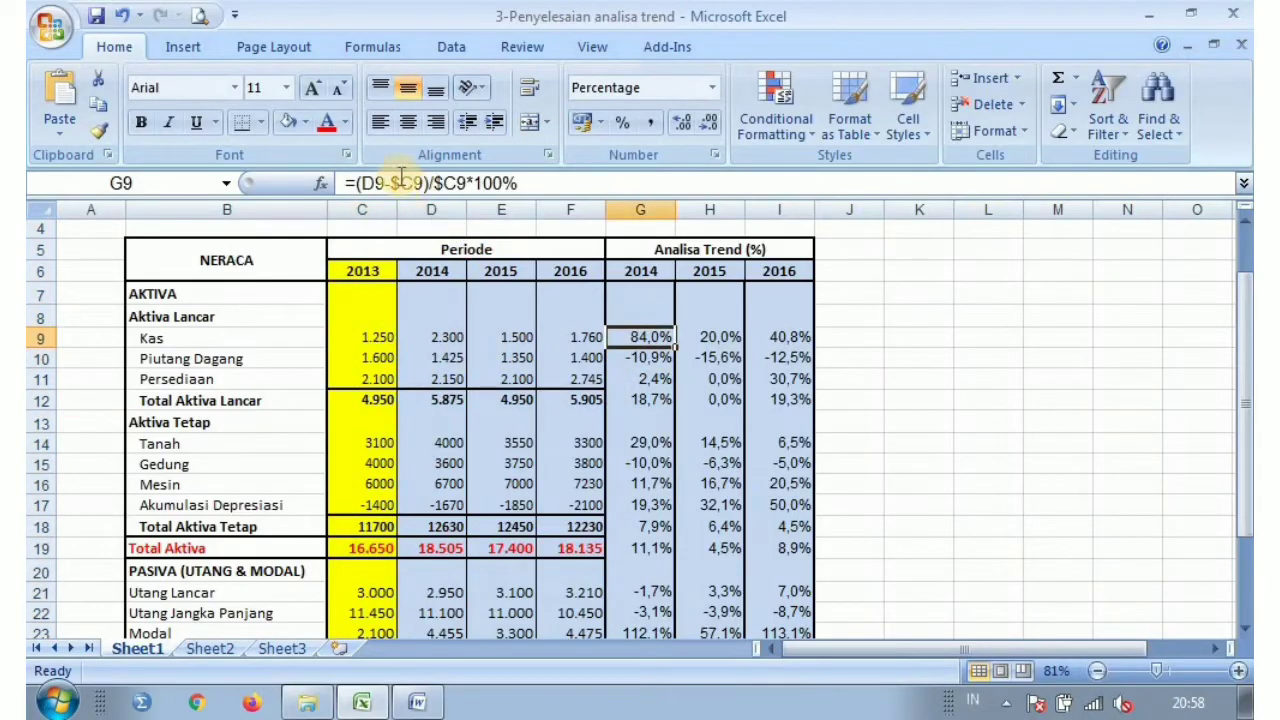
left_click(730, 337)
left_click(645, 336)
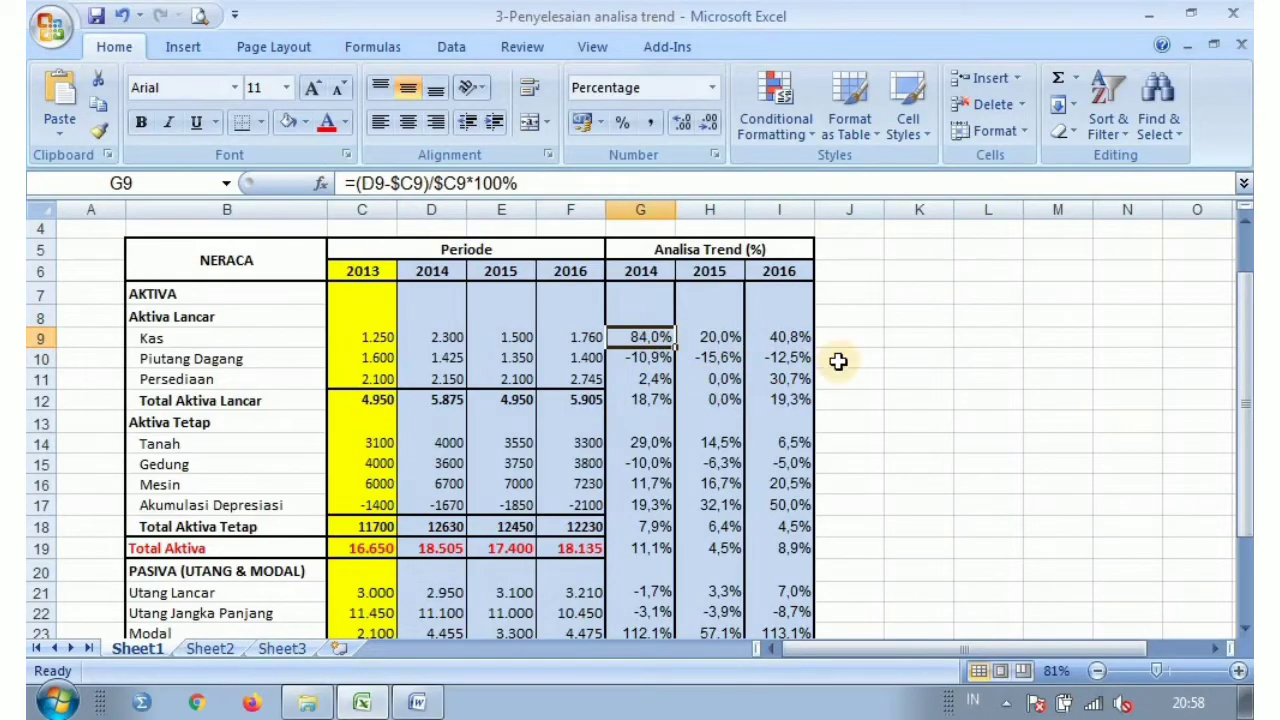
Enter the heading 2015 in K6, outside the table
left_click(925, 339)
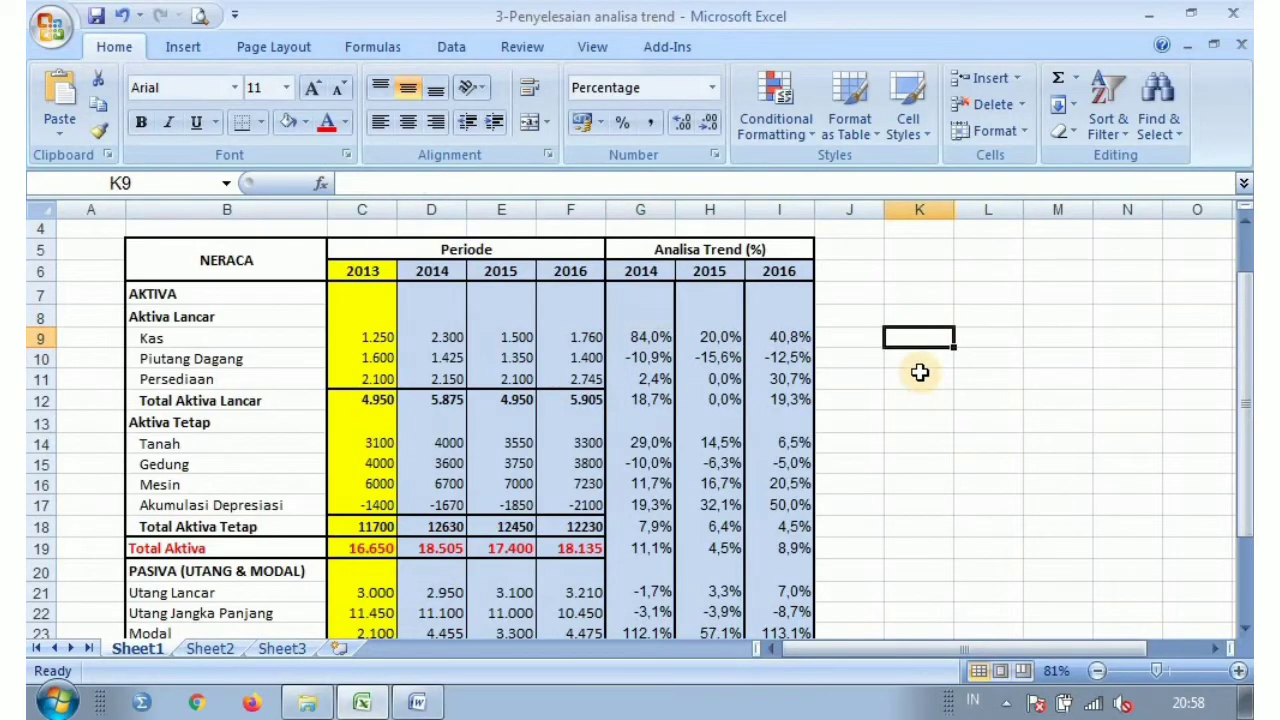
left_click(904, 275)
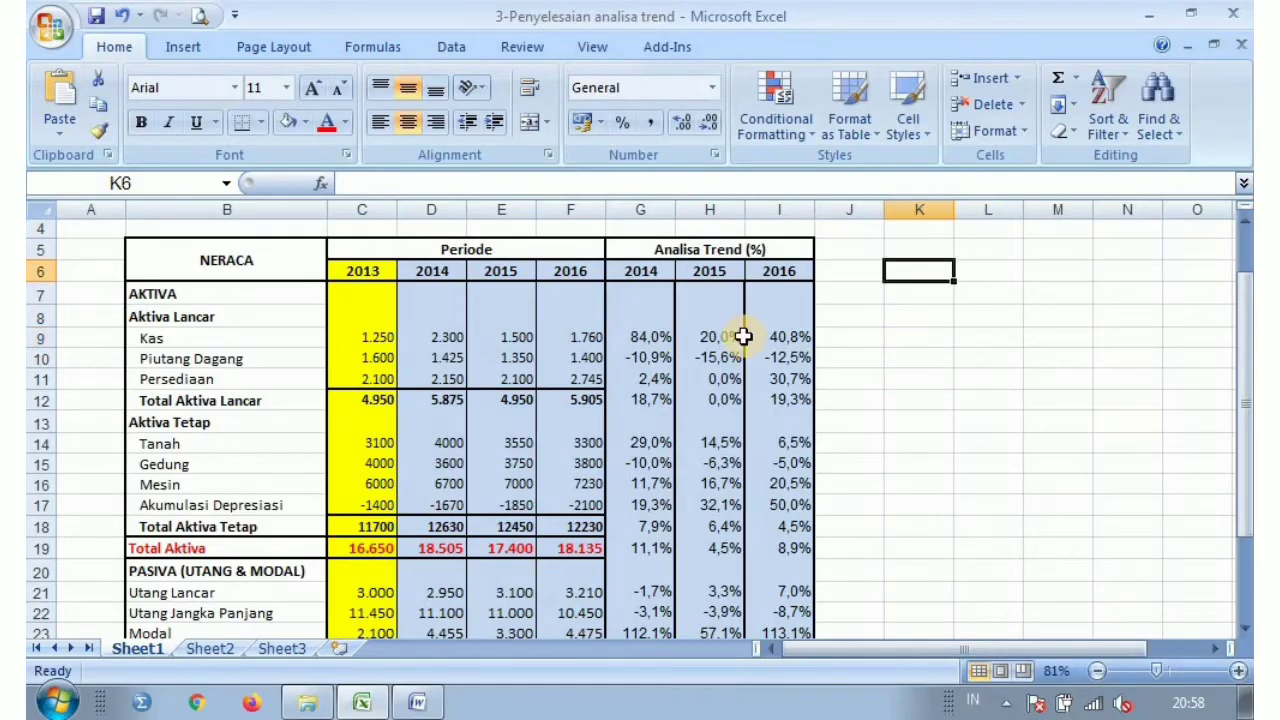
type("2015")
key("Return")
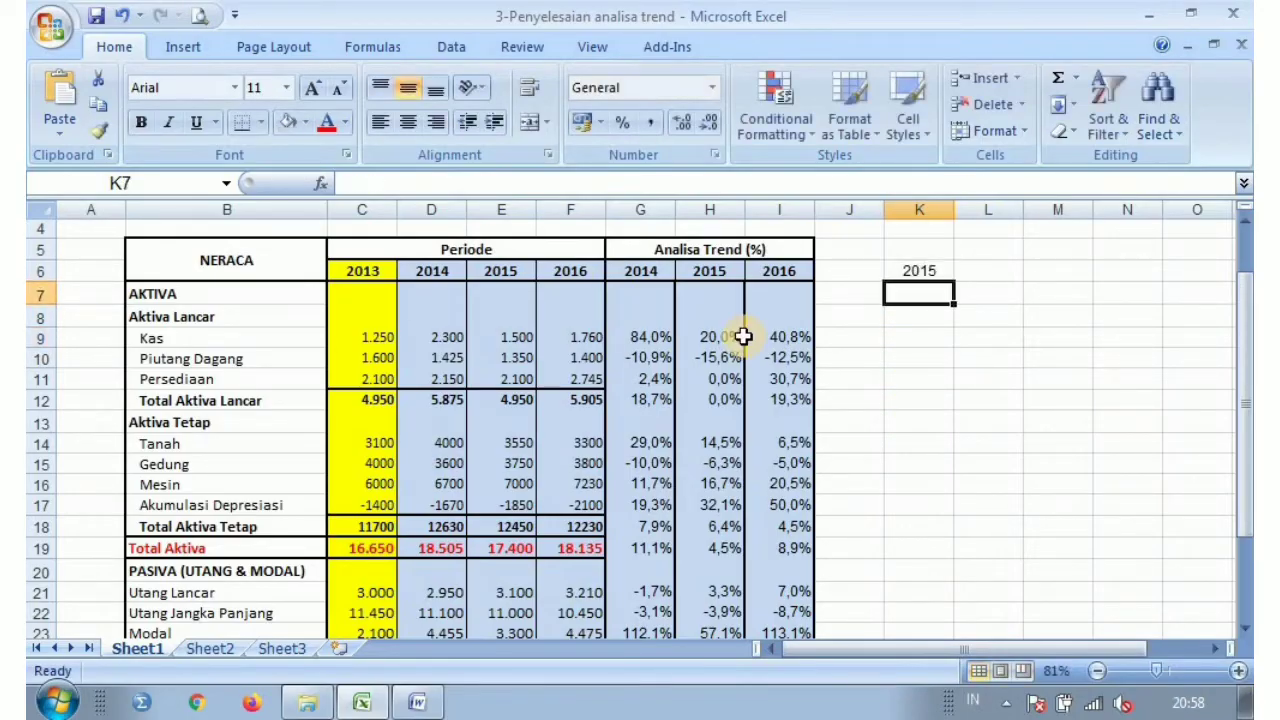
Calculate the 2015 Kas trend in K9 with the formula =(E9-C9)/C9*100%
left_click(940, 340)
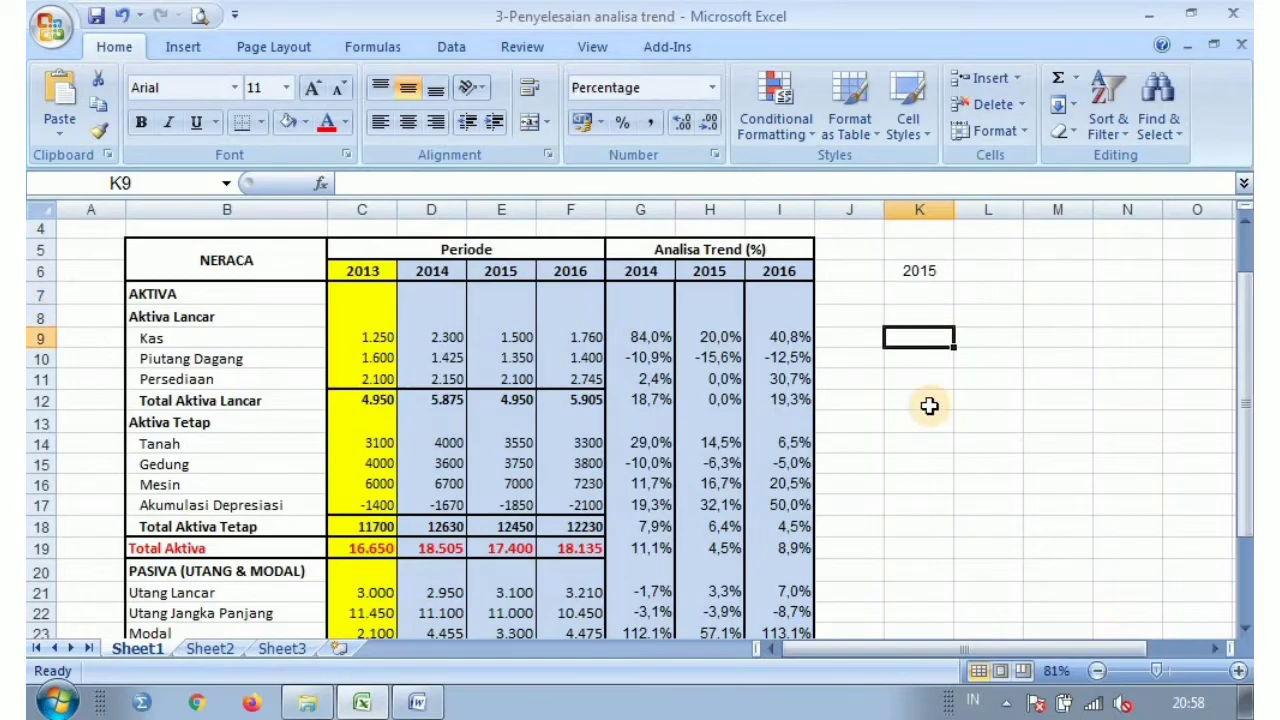
type("=(")
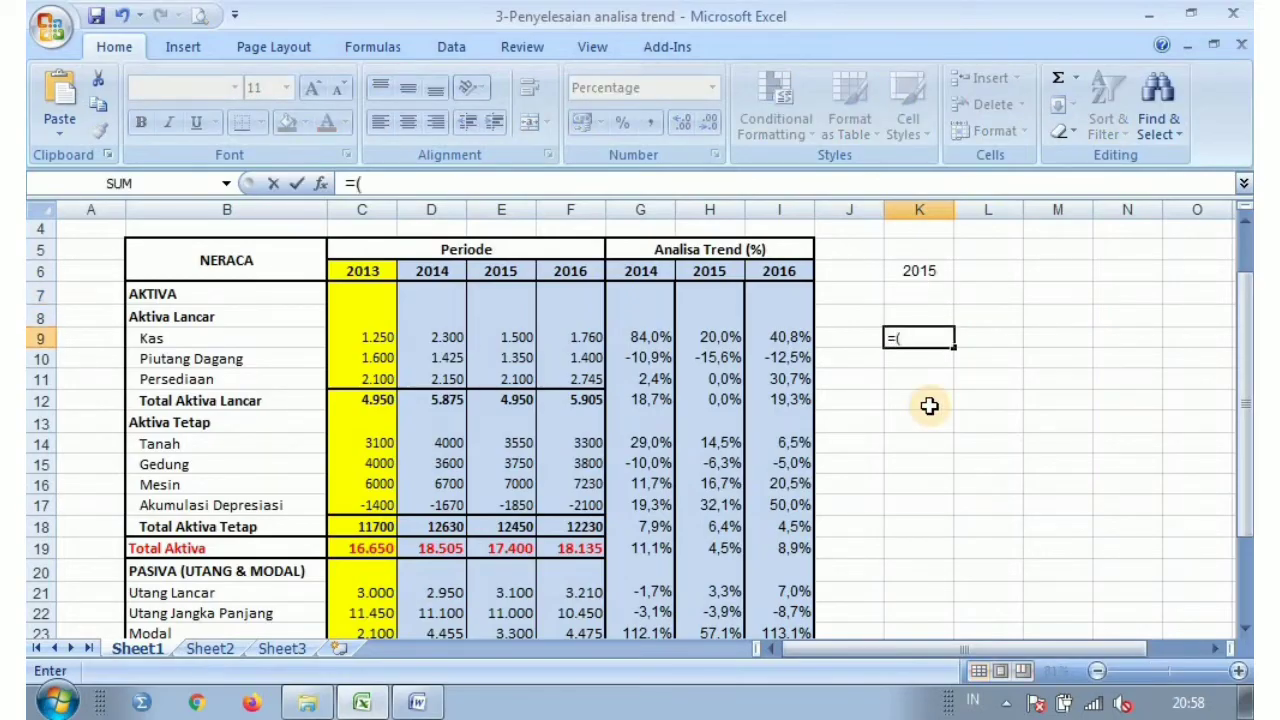
left_click(513, 341)
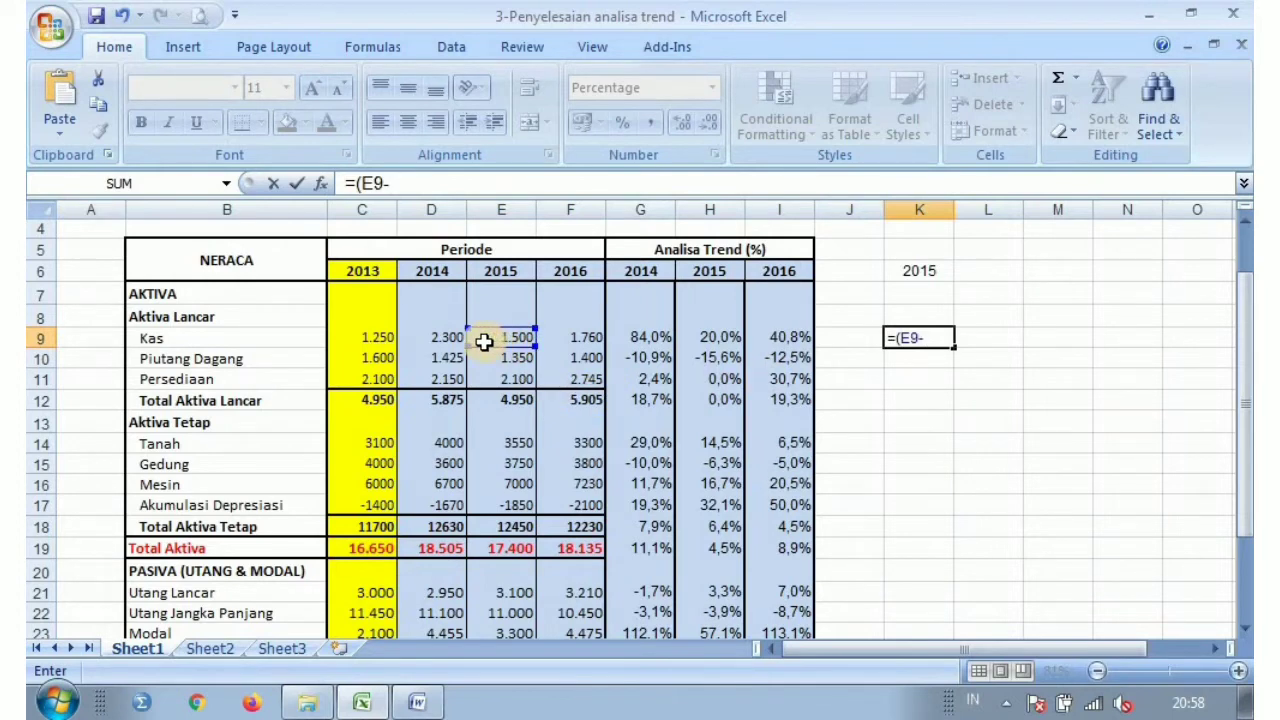
left_click(380, 339)
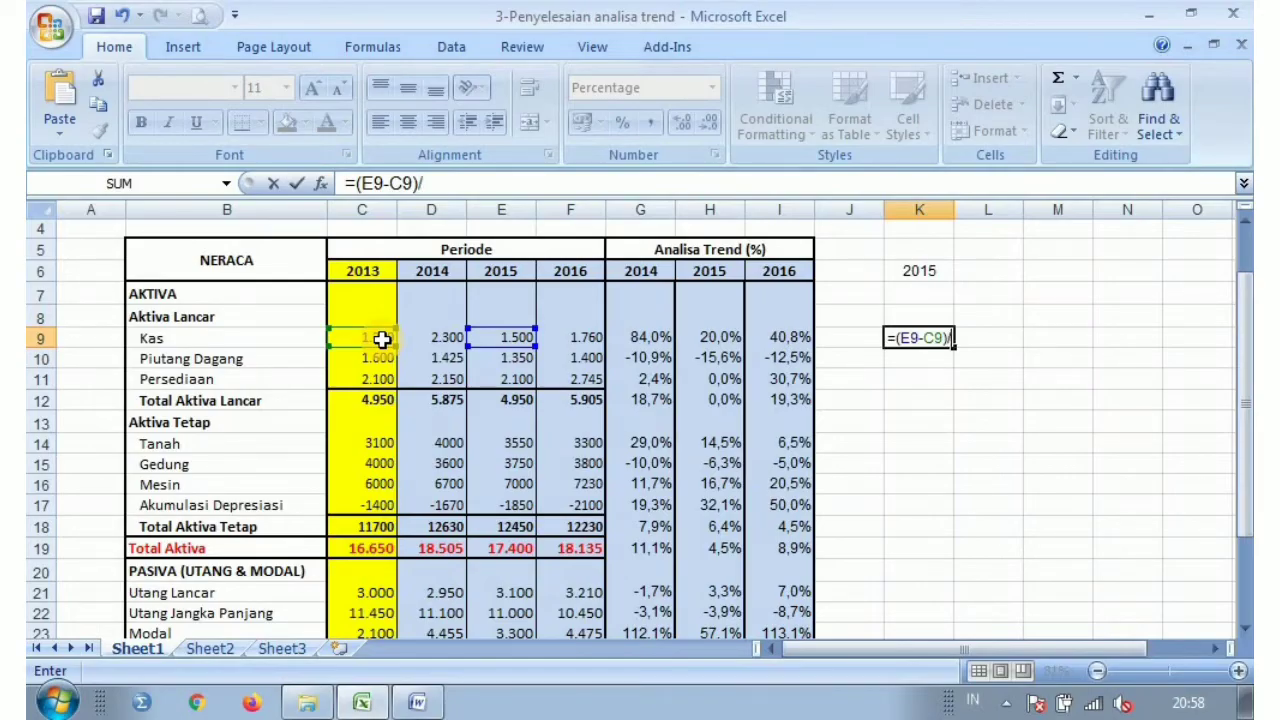
left_click(381, 339)
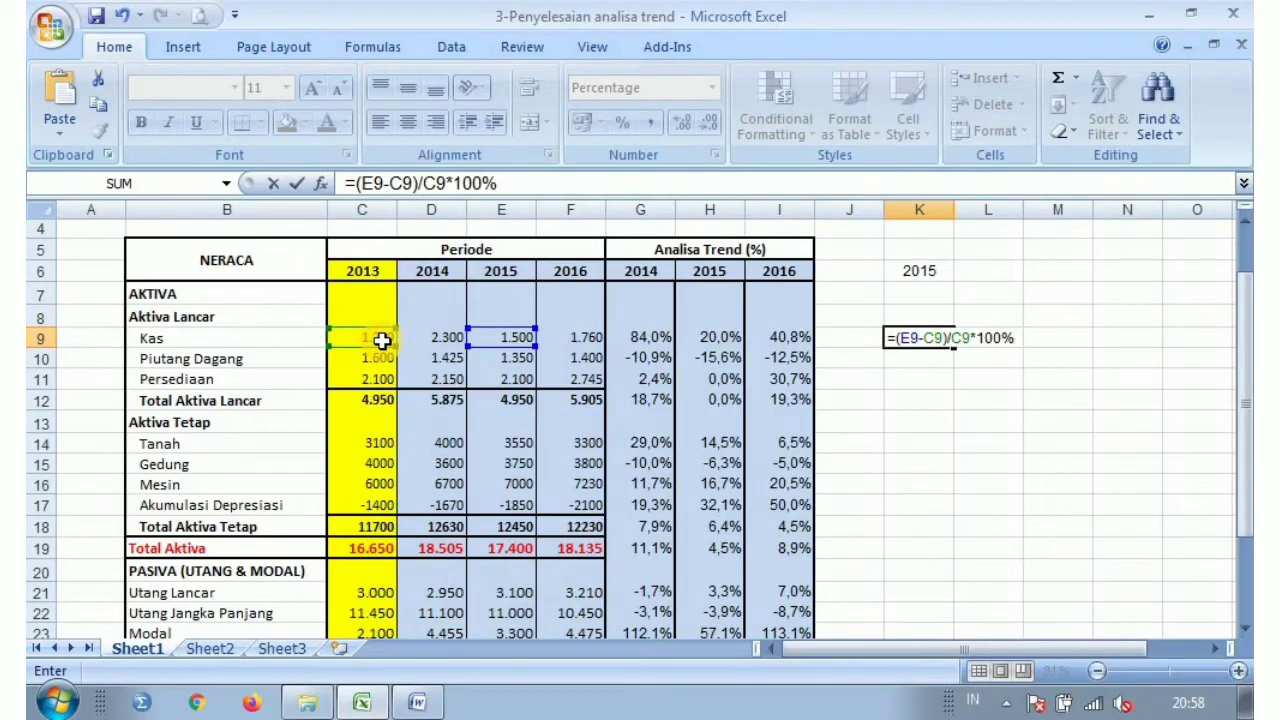
type("*100%")
key("Return")
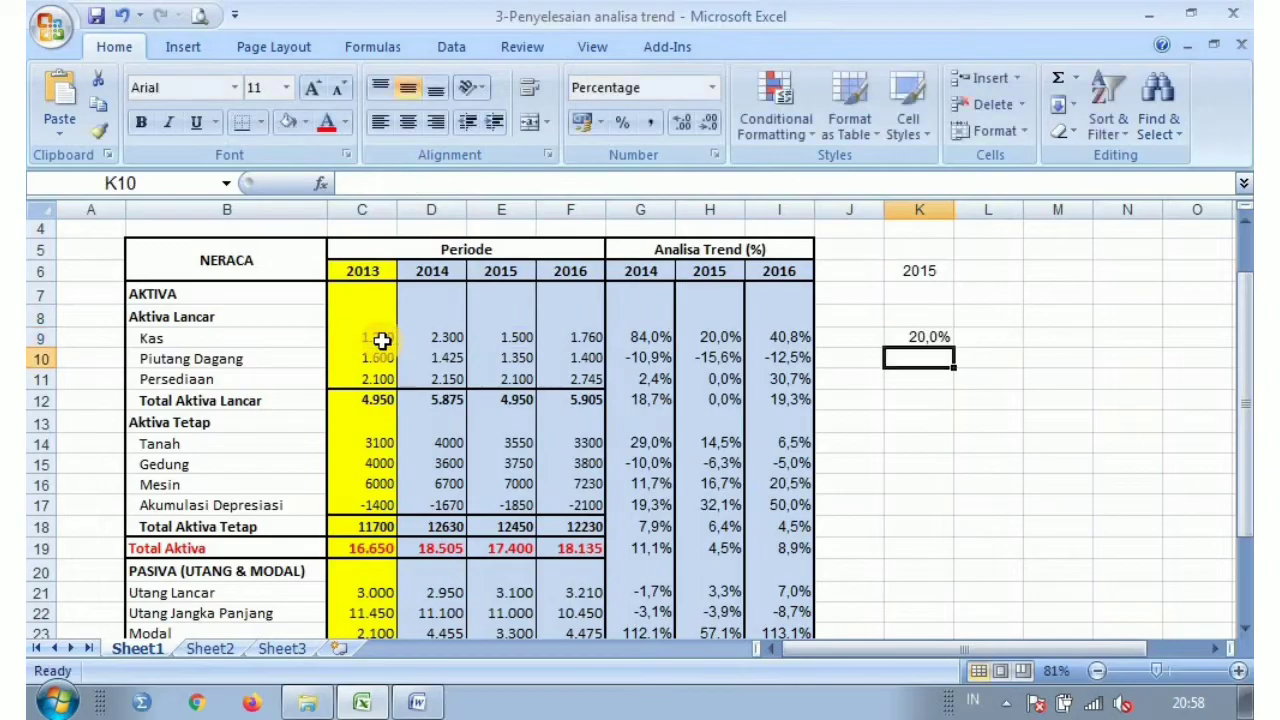
Compare the check formula in K9 with the 2015 Kas trend in H9, and refill G9's formula across to I9
left_click(937, 337)
left_click(725, 337)
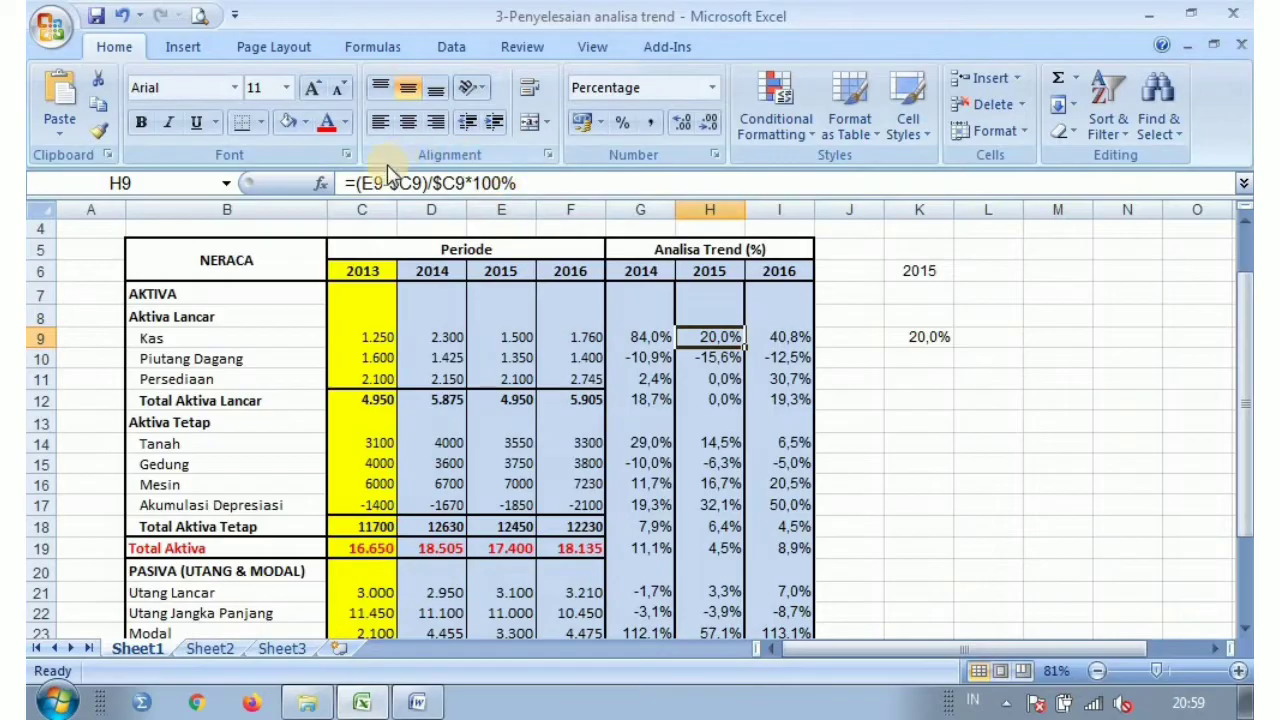
left_click(642, 335)
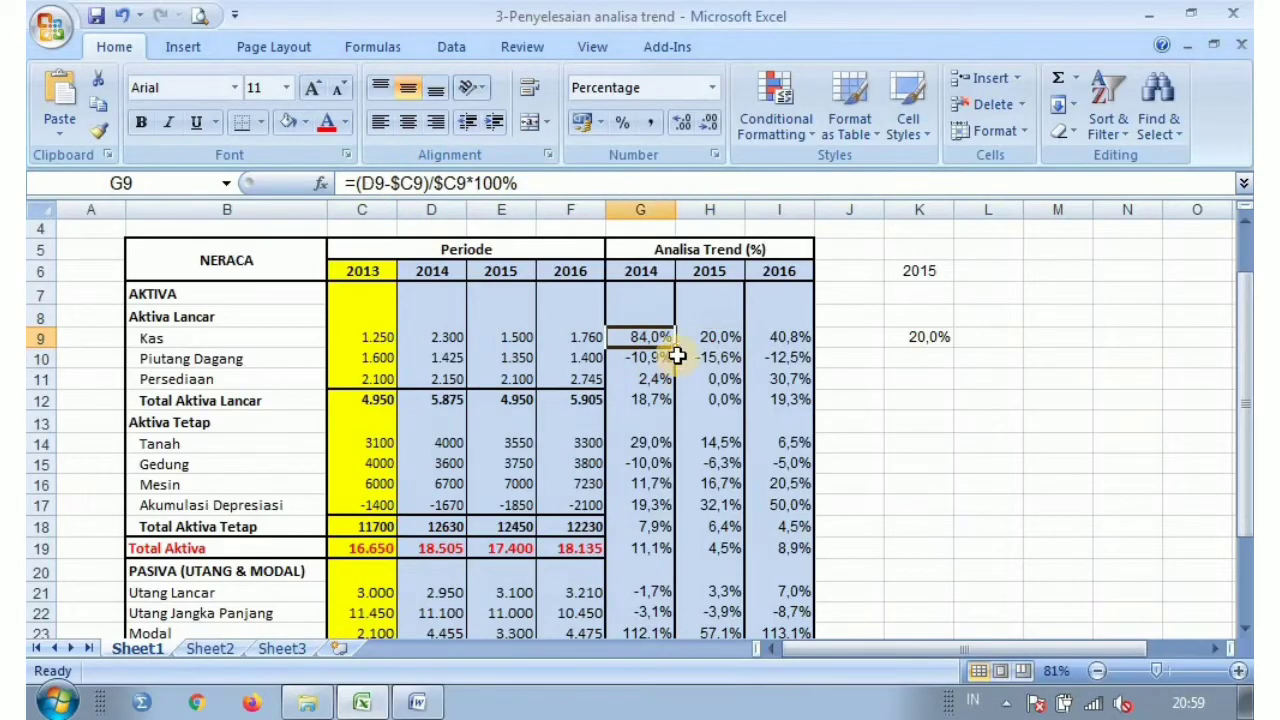
left_click_drag(676, 345, 812, 343)
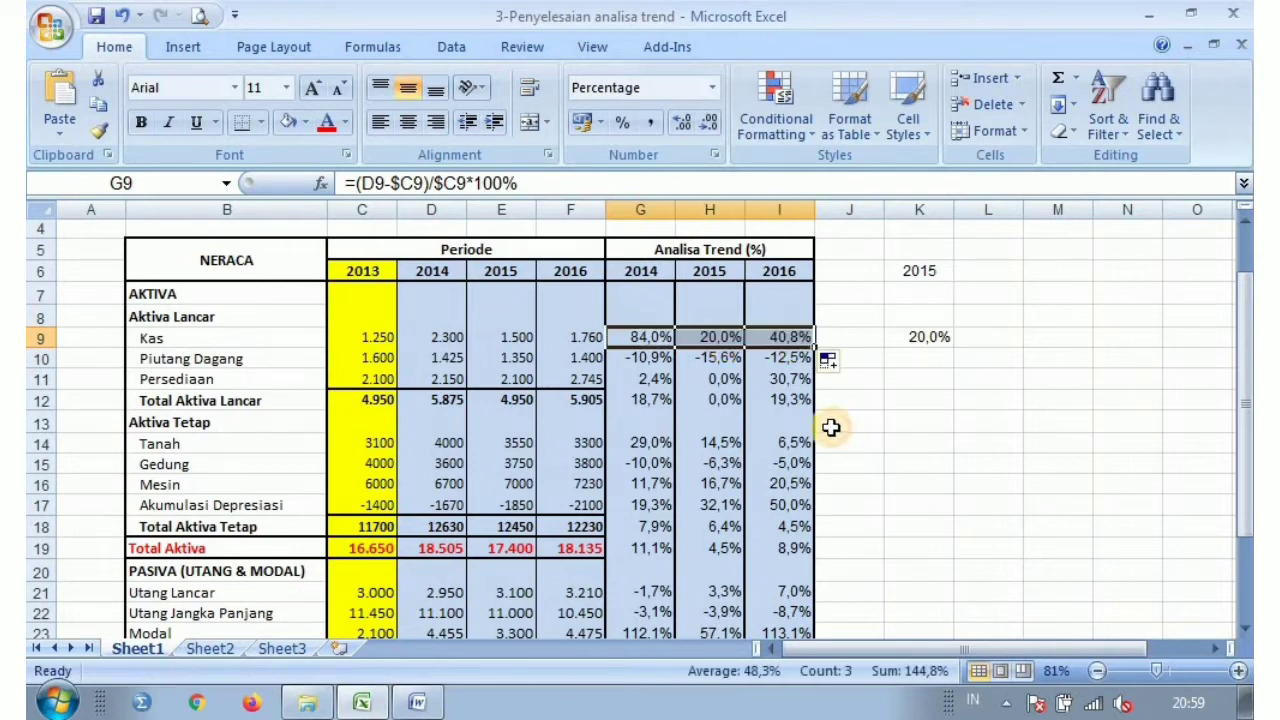
left_click(940, 338)
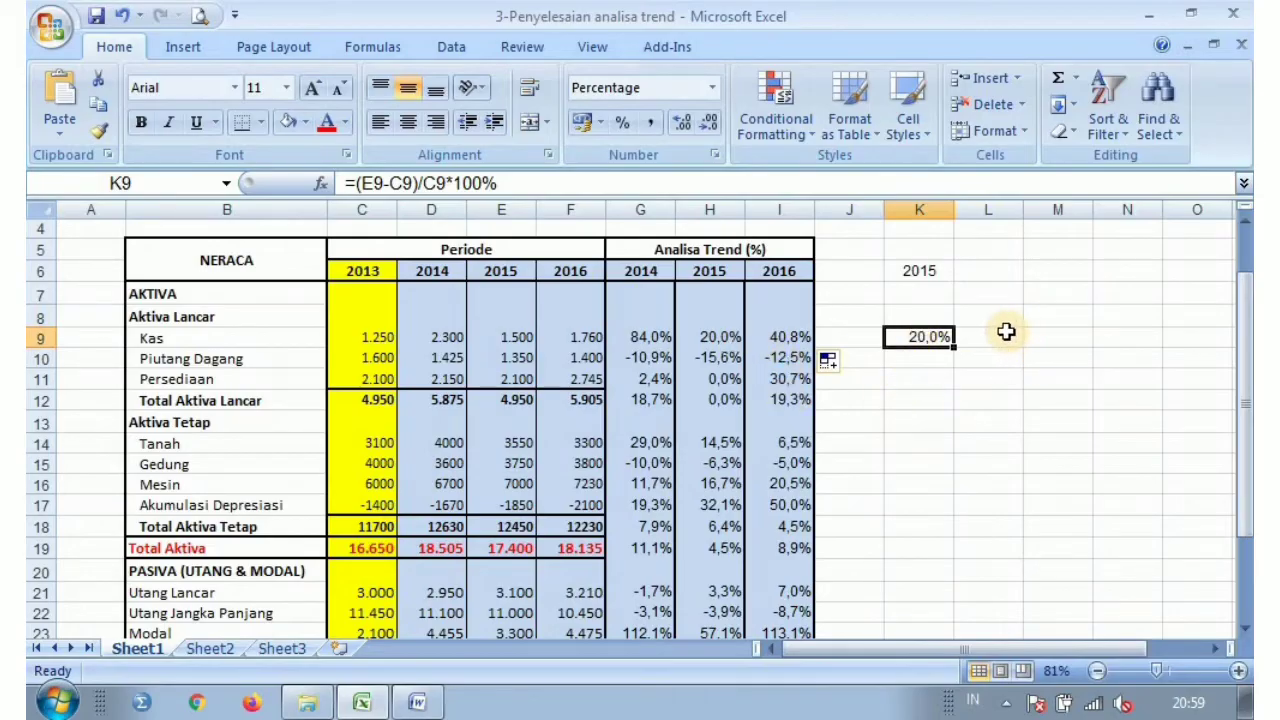
Copy the K6 heading into L6 and change the copy to 2016
left_click(921, 271)
left_click_drag(954, 282, 990, 271)
double_click(1014, 271)
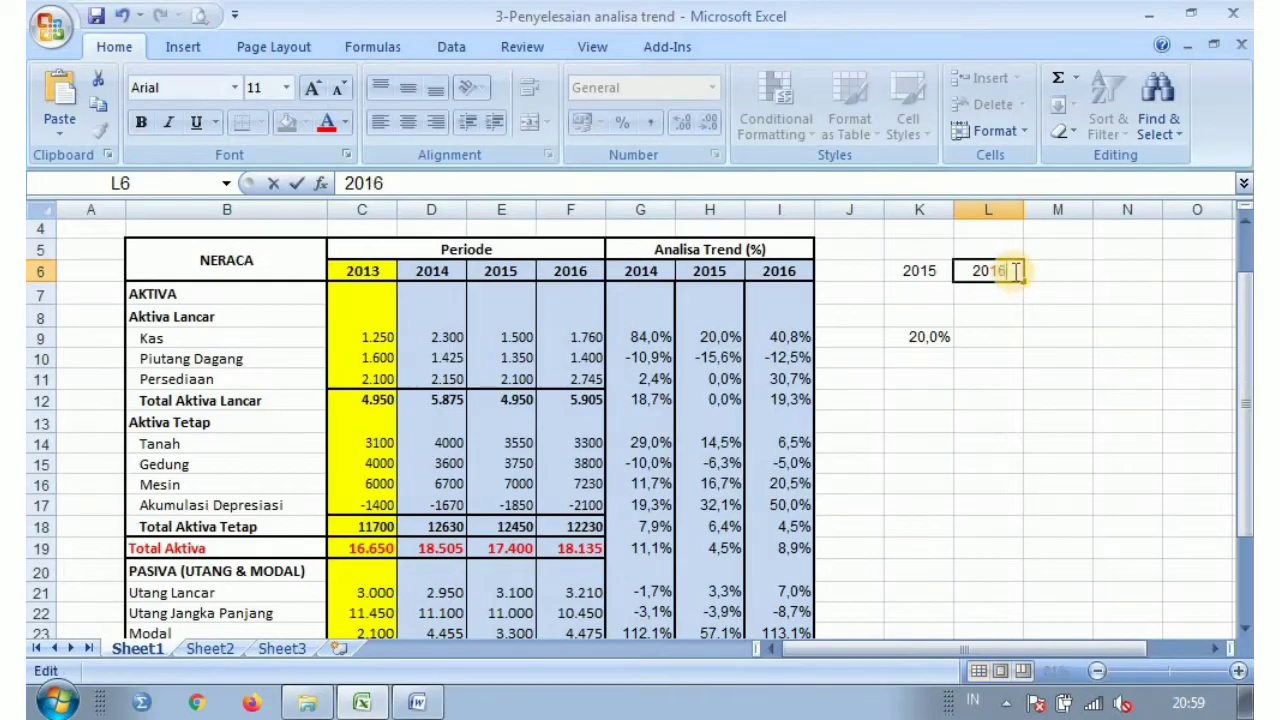
key("Return")
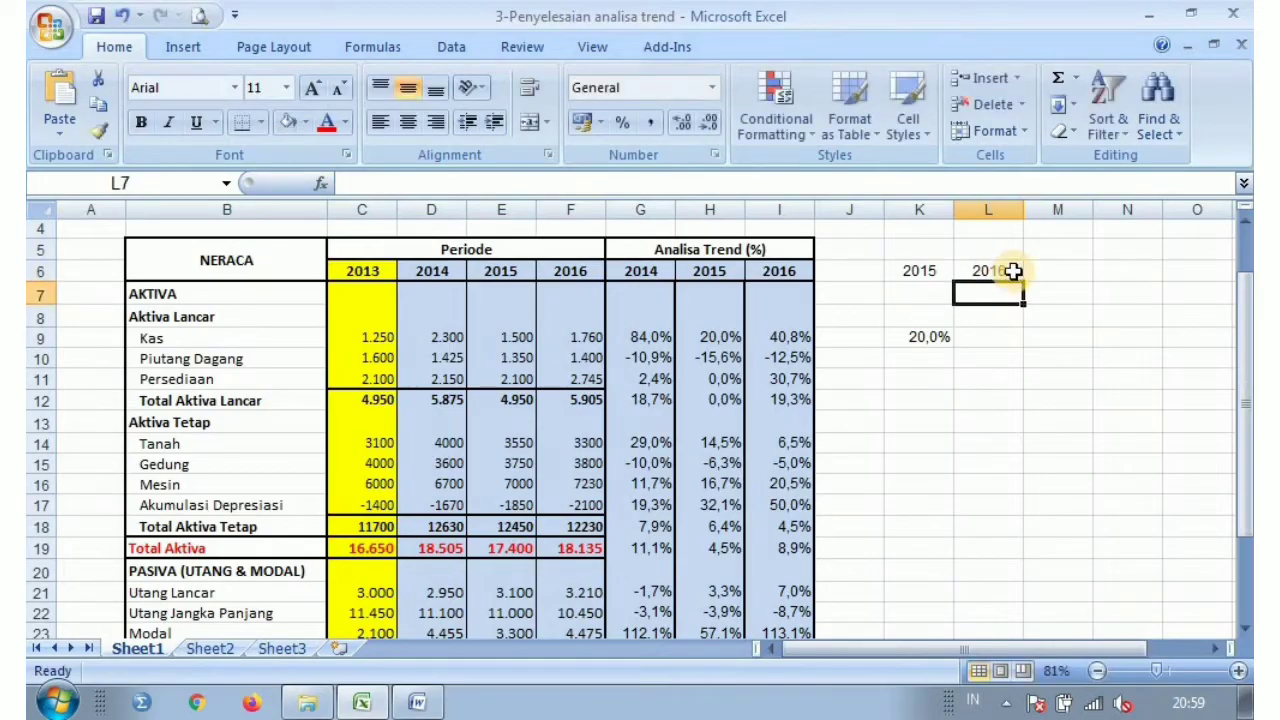
Calculate the 2016 Kas trend in L9 with the formula =(F9-C9)/C9*100%
left_click(987, 340)
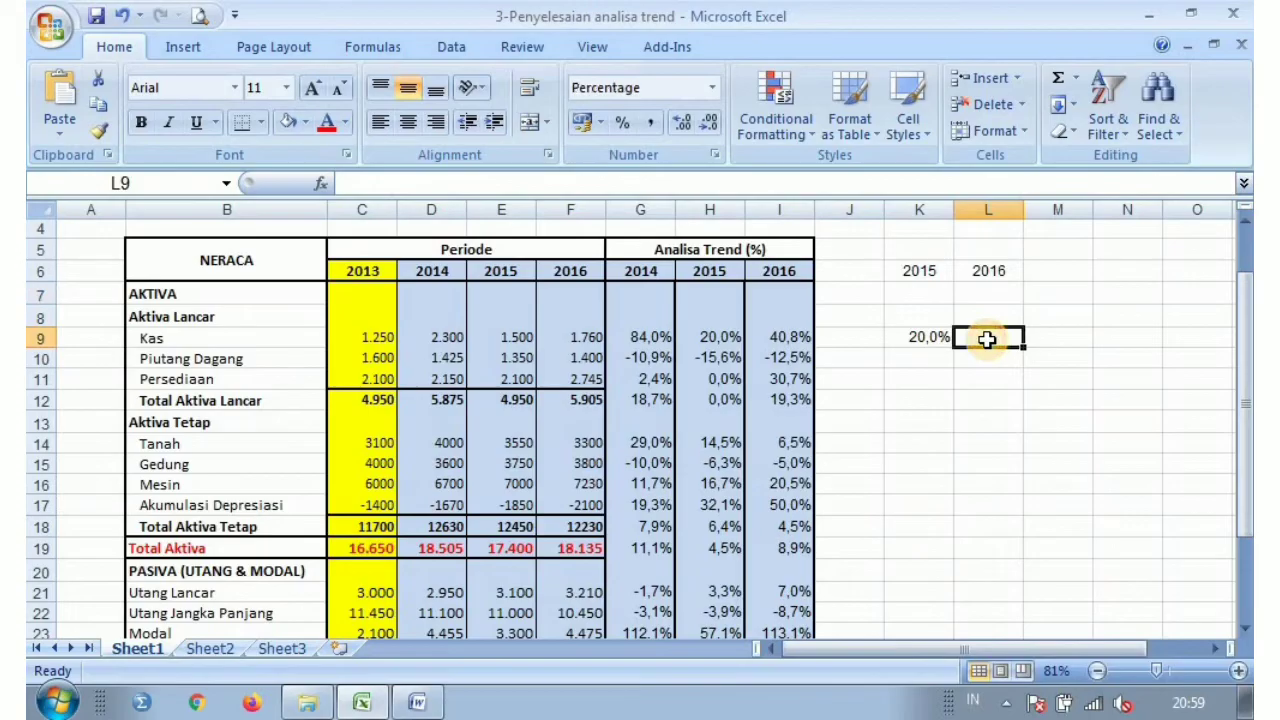
type("=(")
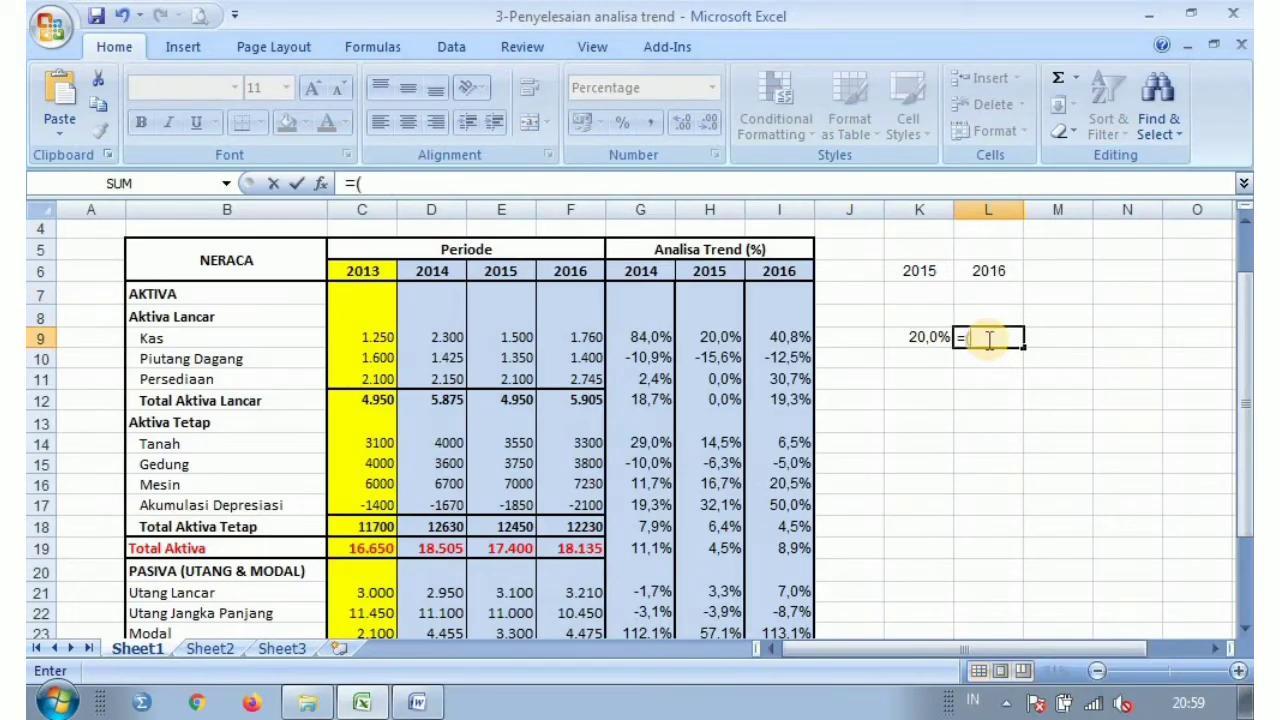
left_click(575, 337)
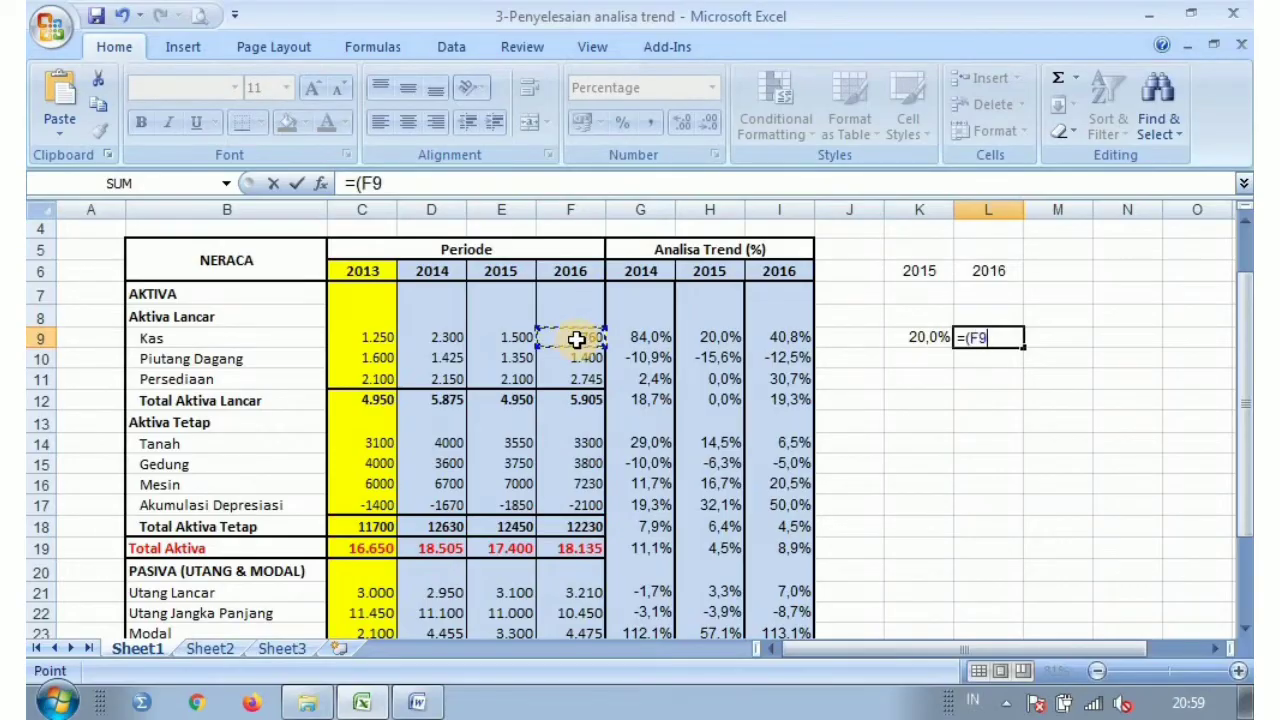
left_click(381, 341)
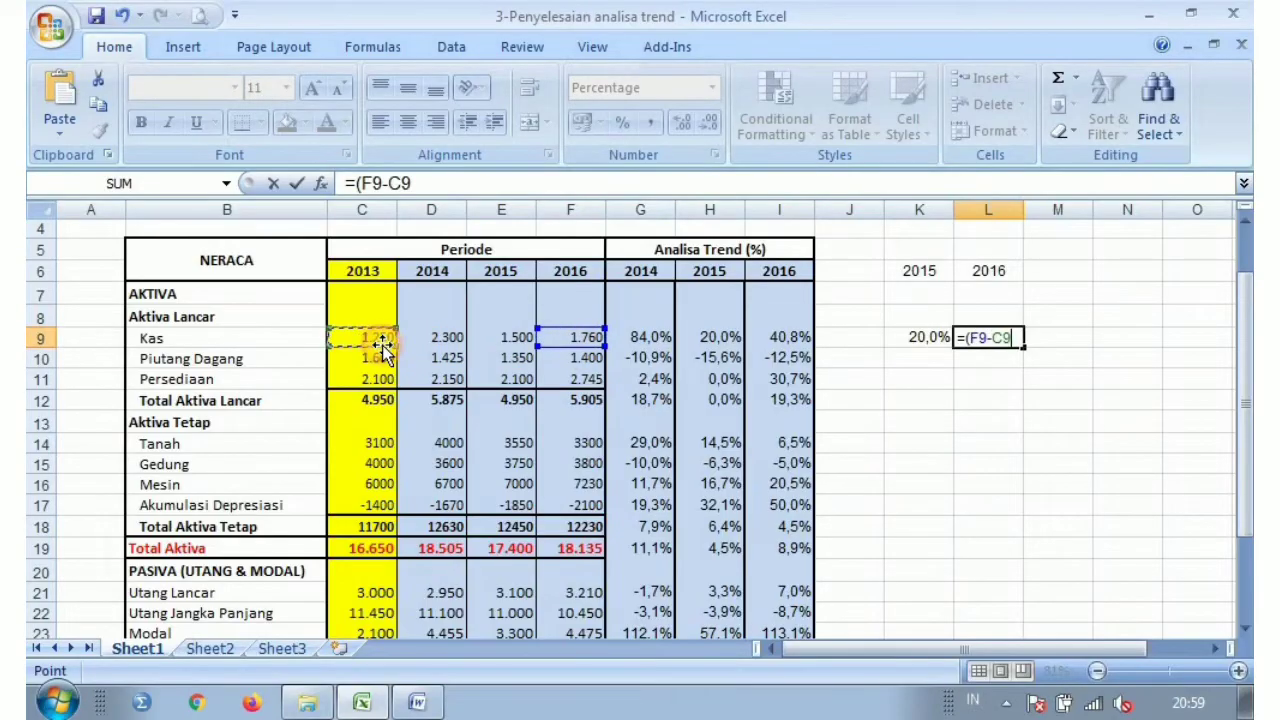
type(")")
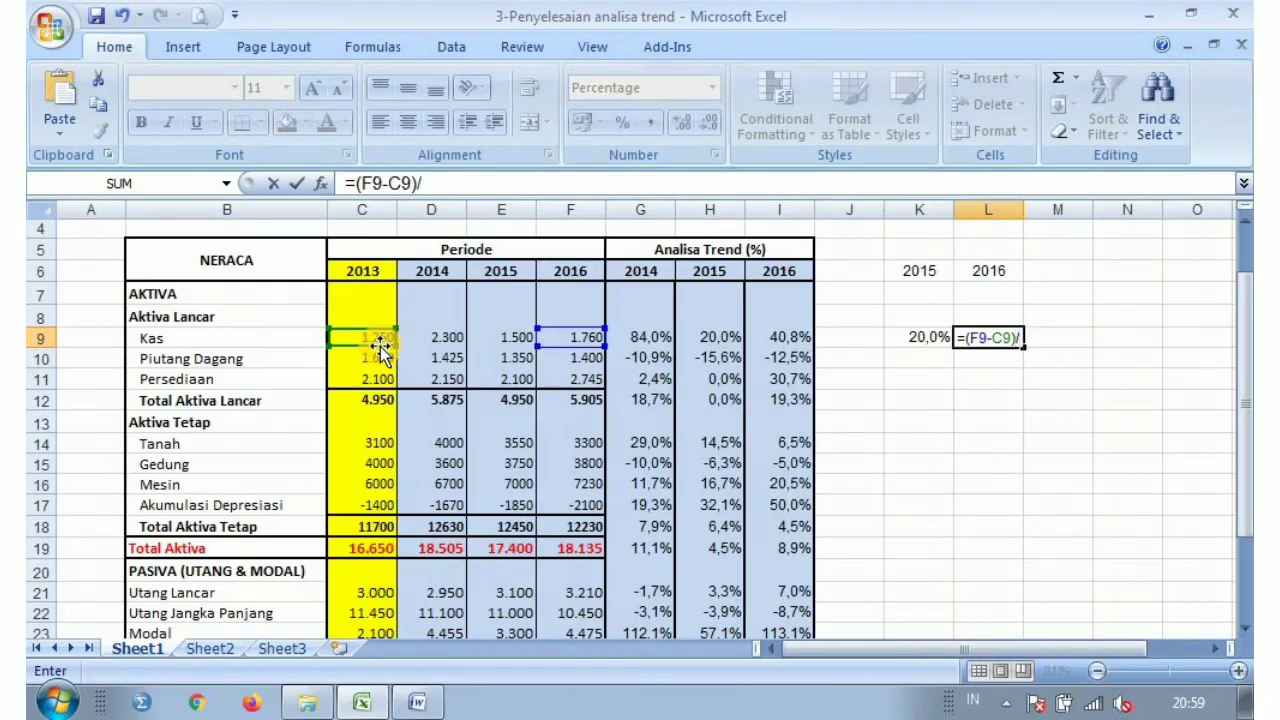
type("/")
left_click(379, 338)
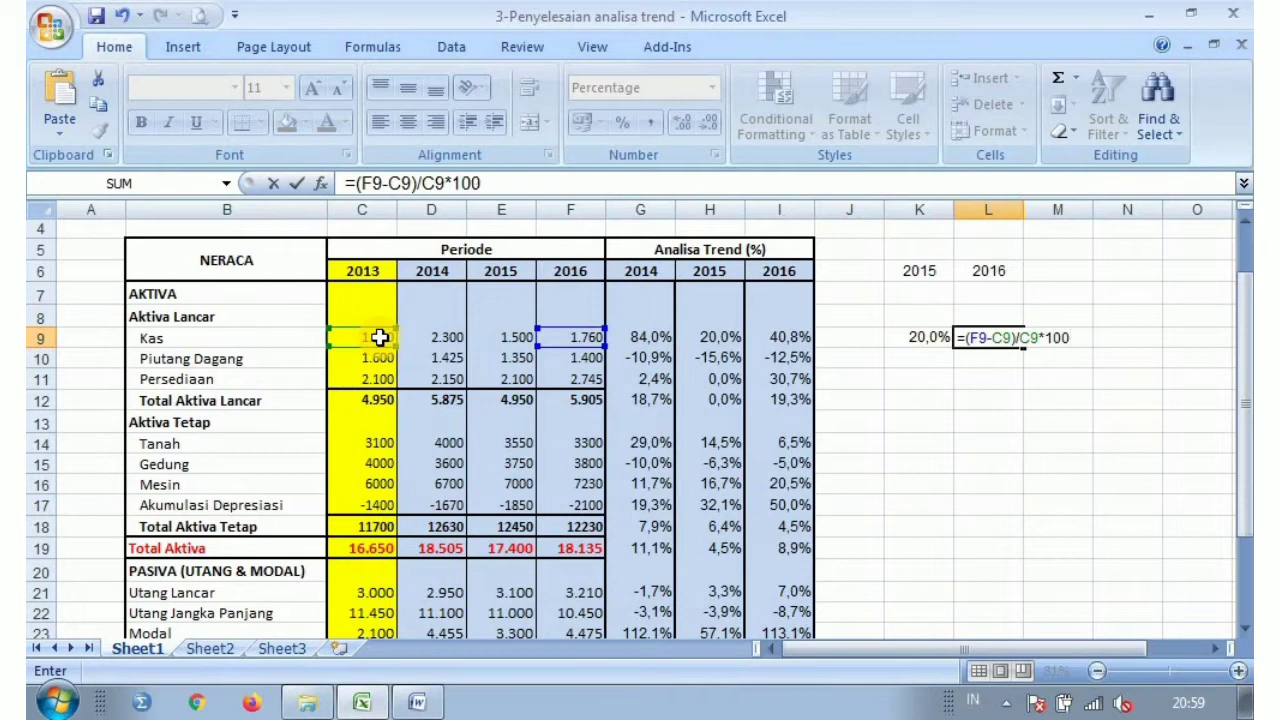
key("Return")
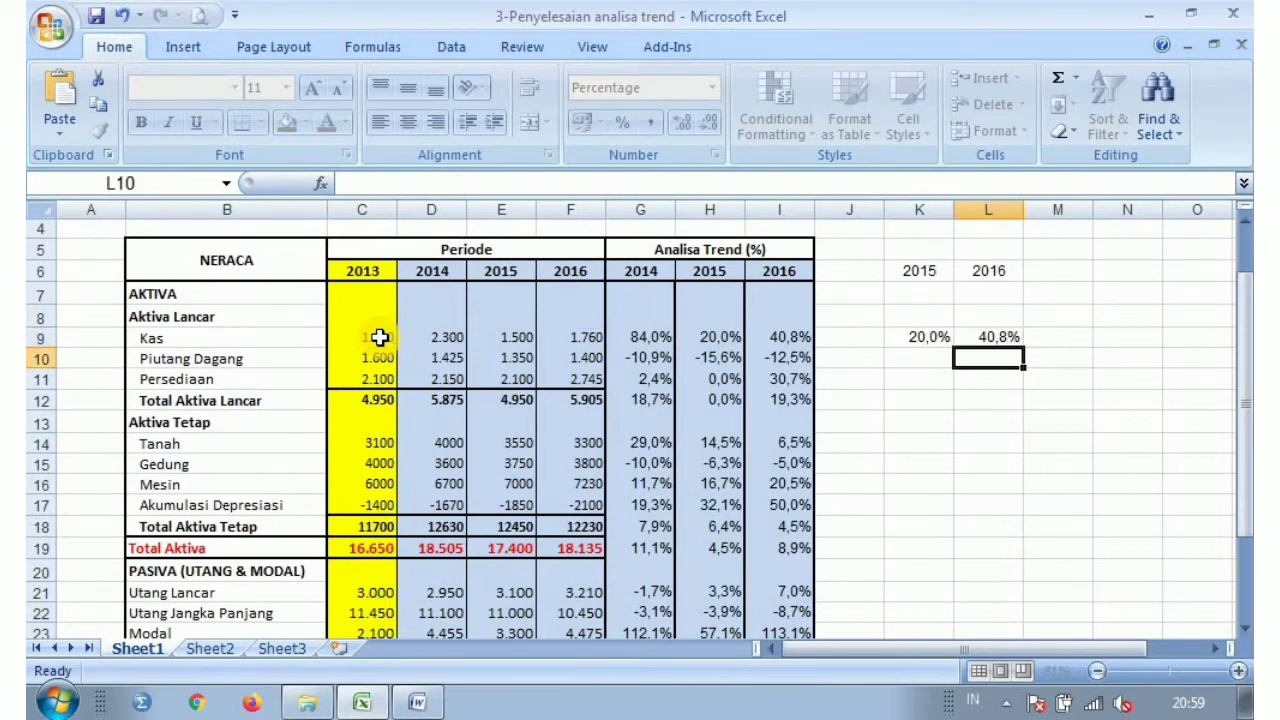
Compare the check value in L9 with the 2016 Kas trend in I9, and clear the check cells K6:L9
left_click(1003, 337)
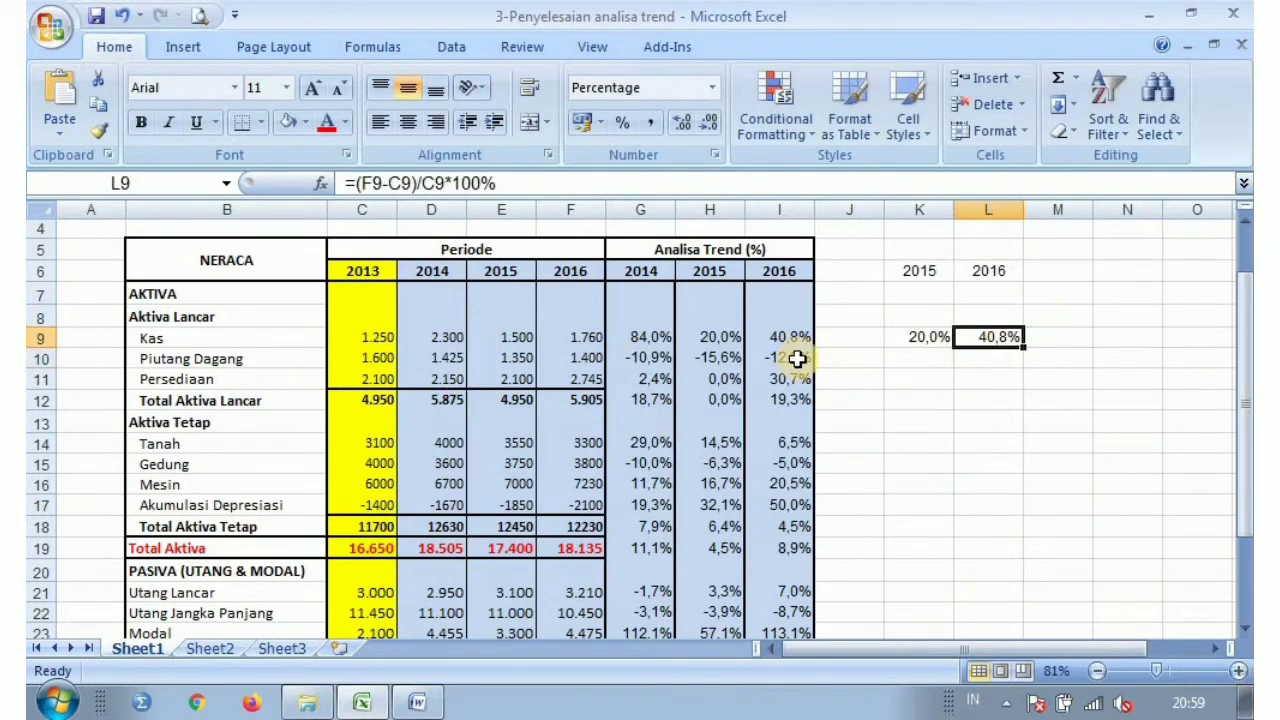
left_click(786, 337)
left_click(984, 337)
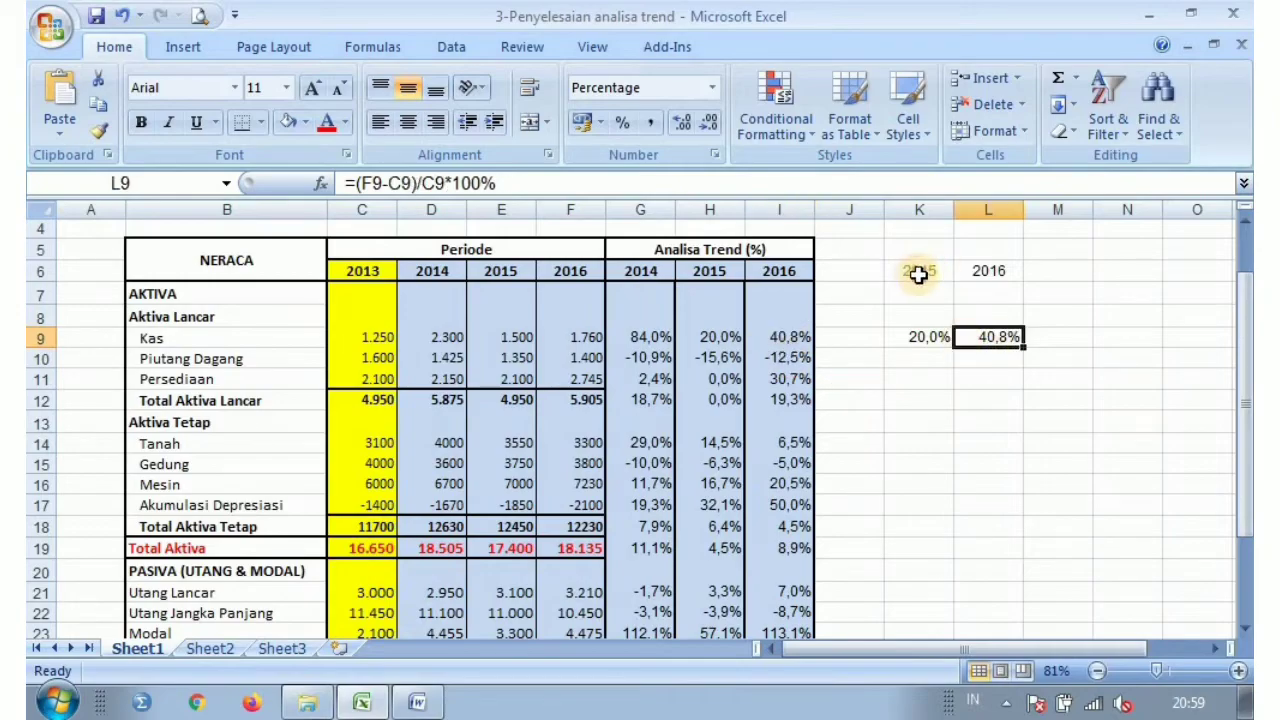
left_click_drag(914, 274, 1012, 336)
key("Delete")
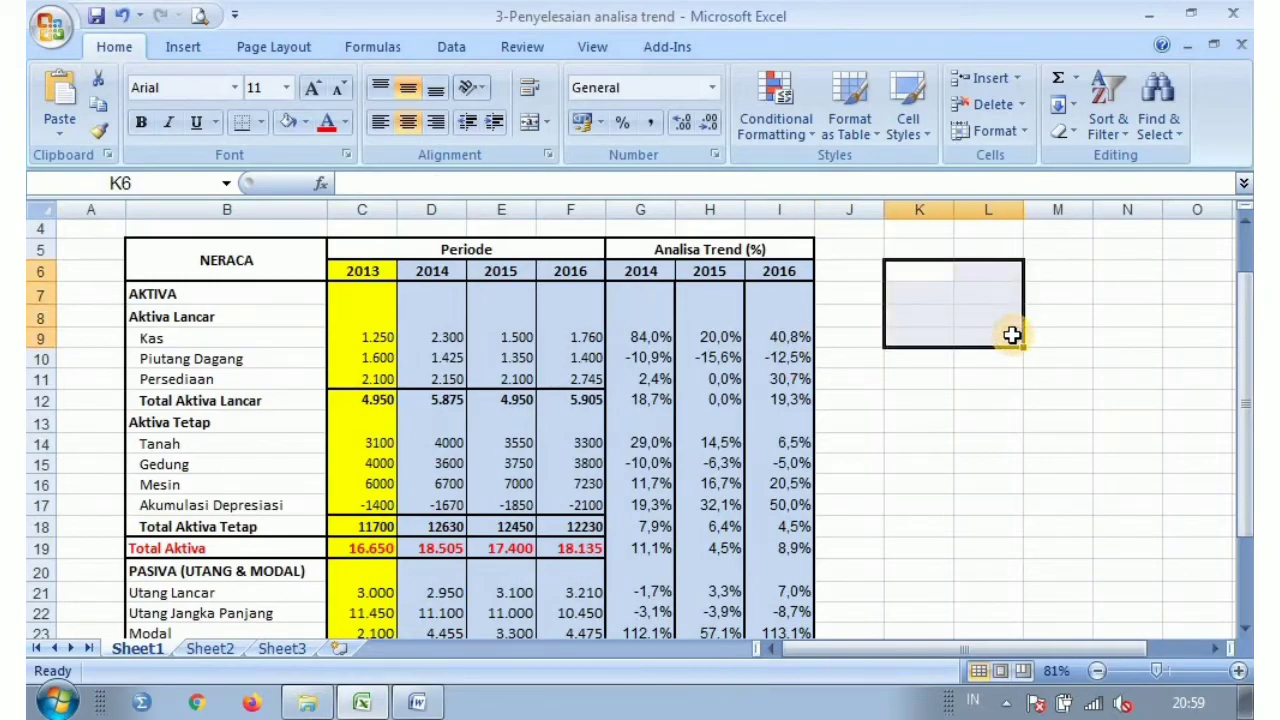
Refill the Kas trend formula from G9 across to I9 and down to the Total Aktiva Lancar row
left_click(649, 337)
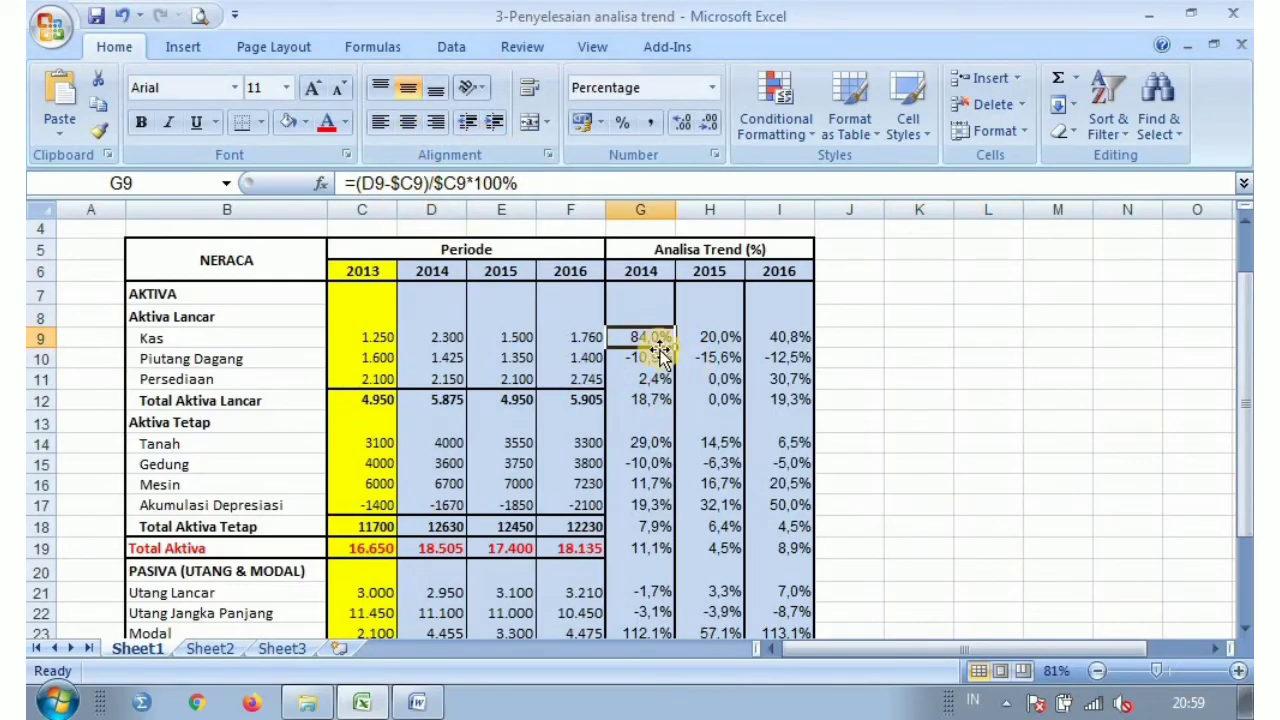
left_click_drag(675, 346, 820, 341)
left_click_drag(811, 396, 811, 401)
left_click(700, 484)
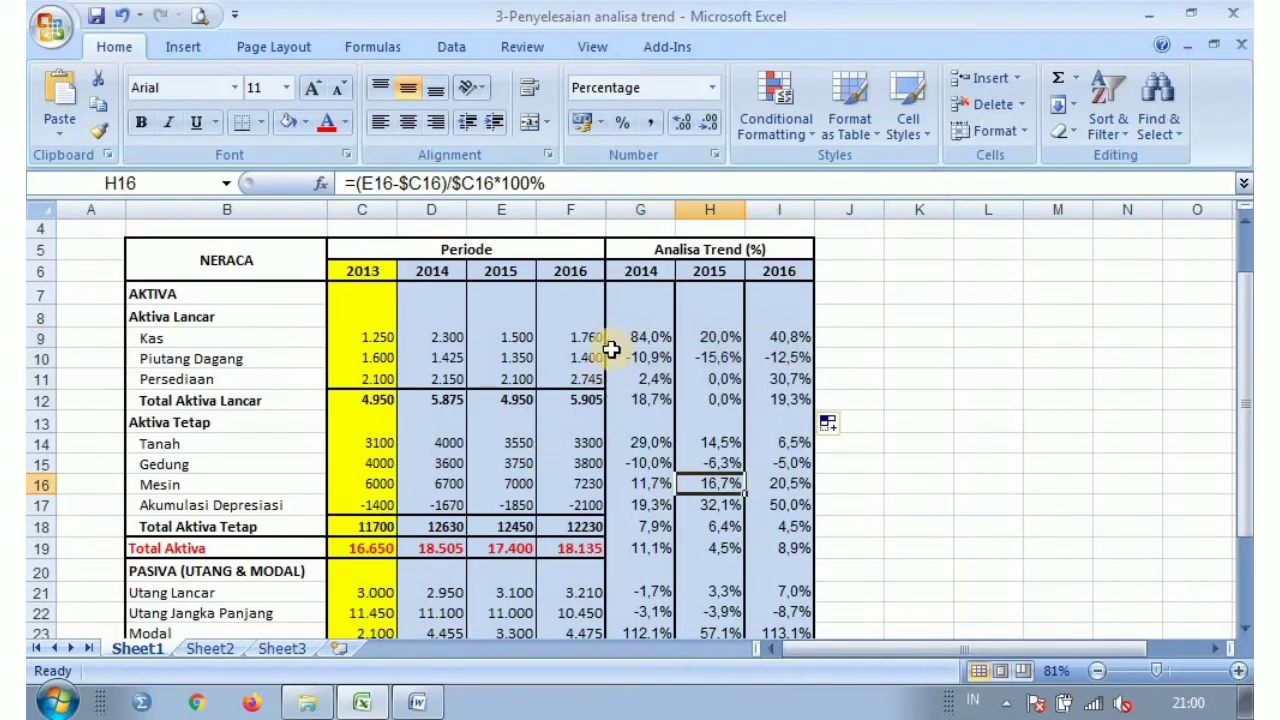
Add solid top and bottom borders to the trend cells G12:I17, from Total Aktiva Lancar to Akumulasi Depresiasi
left_click_drag(625, 337, 771, 365)
left_click_drag(609, 400, 760, 503)
right_click(739, 438)
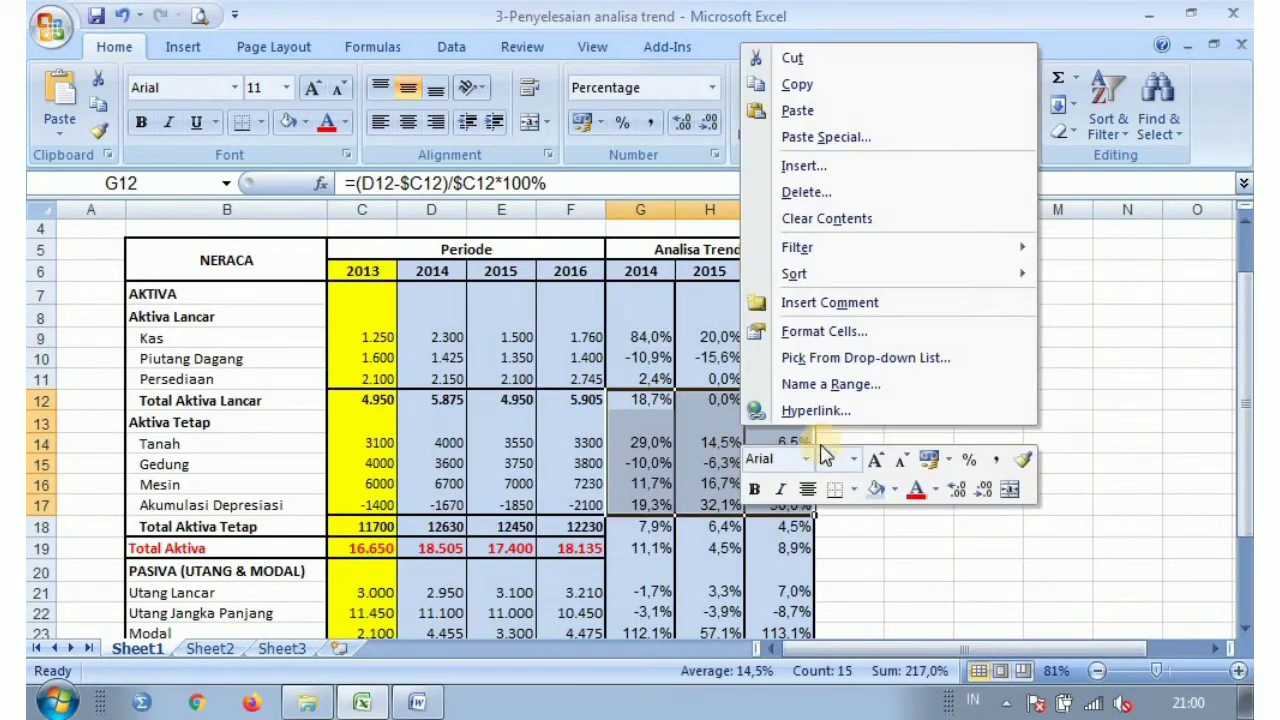
left_click(869, 335)
left_click(882, 371)
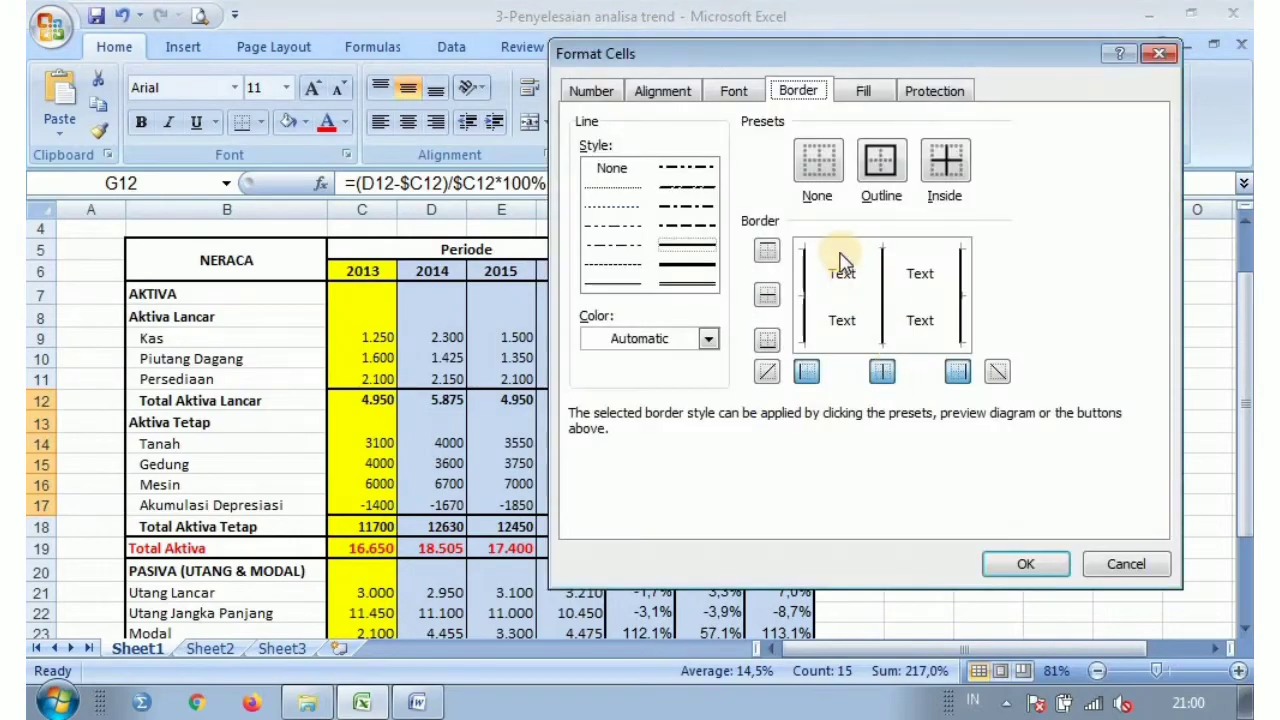
left_click(840, 255)
left_click(843, 340)
left_click(1000, 565)
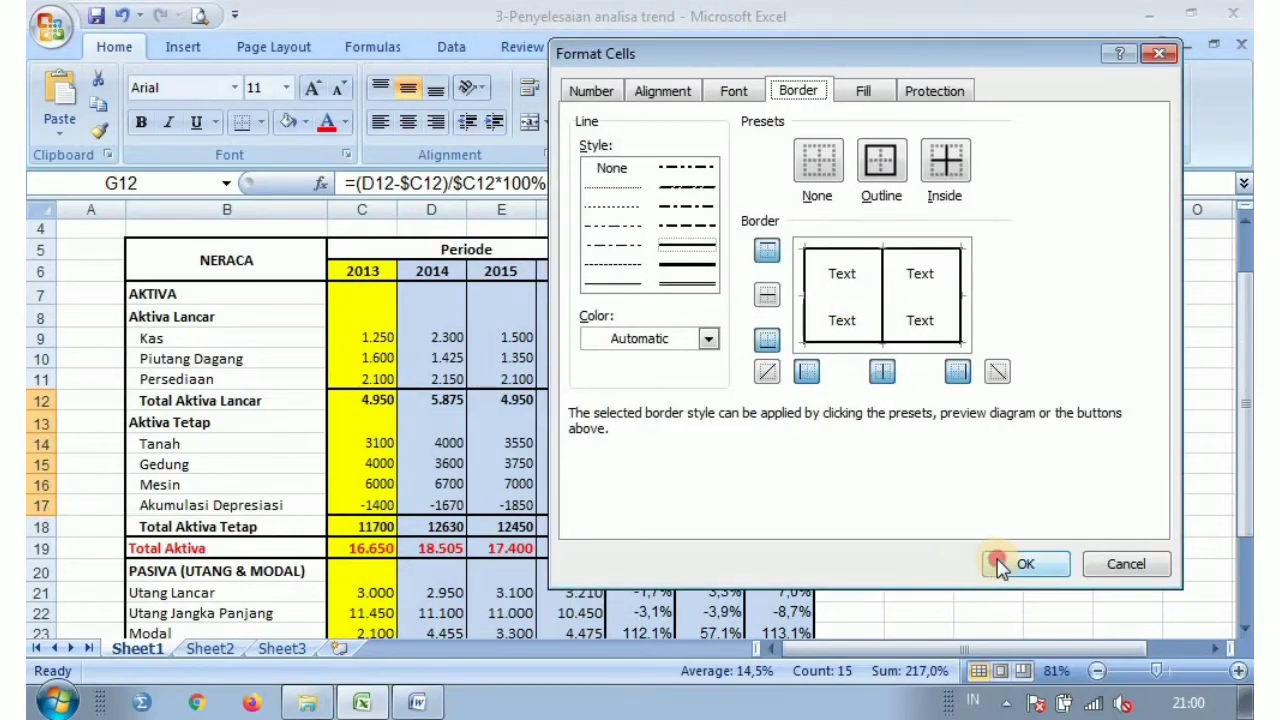
Add a horizontal inside border between the Total Aktiva Tetap and Total Aktiva trend cells in G18:I19
scroll(700, 480, "down", 1)
left_click_drag(655, 463, 766, 486)
right_click(766, 486)
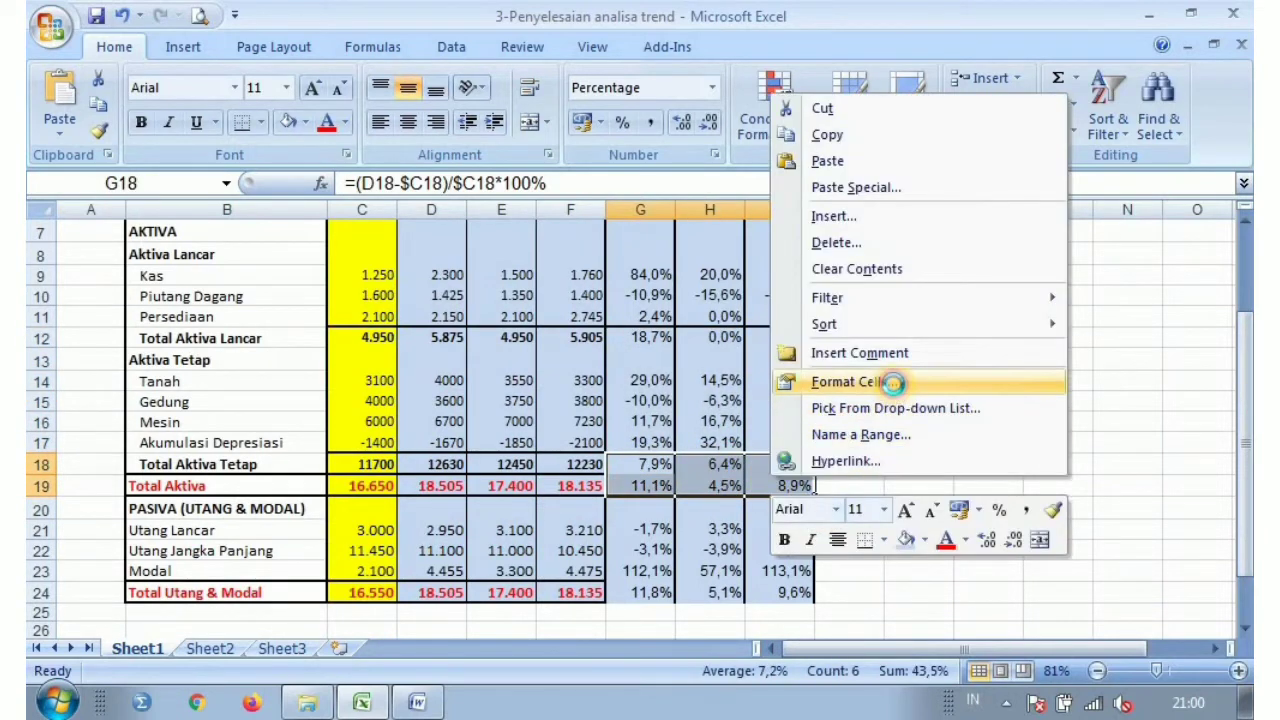
left_click(890, 382)
left_click(892, 356)
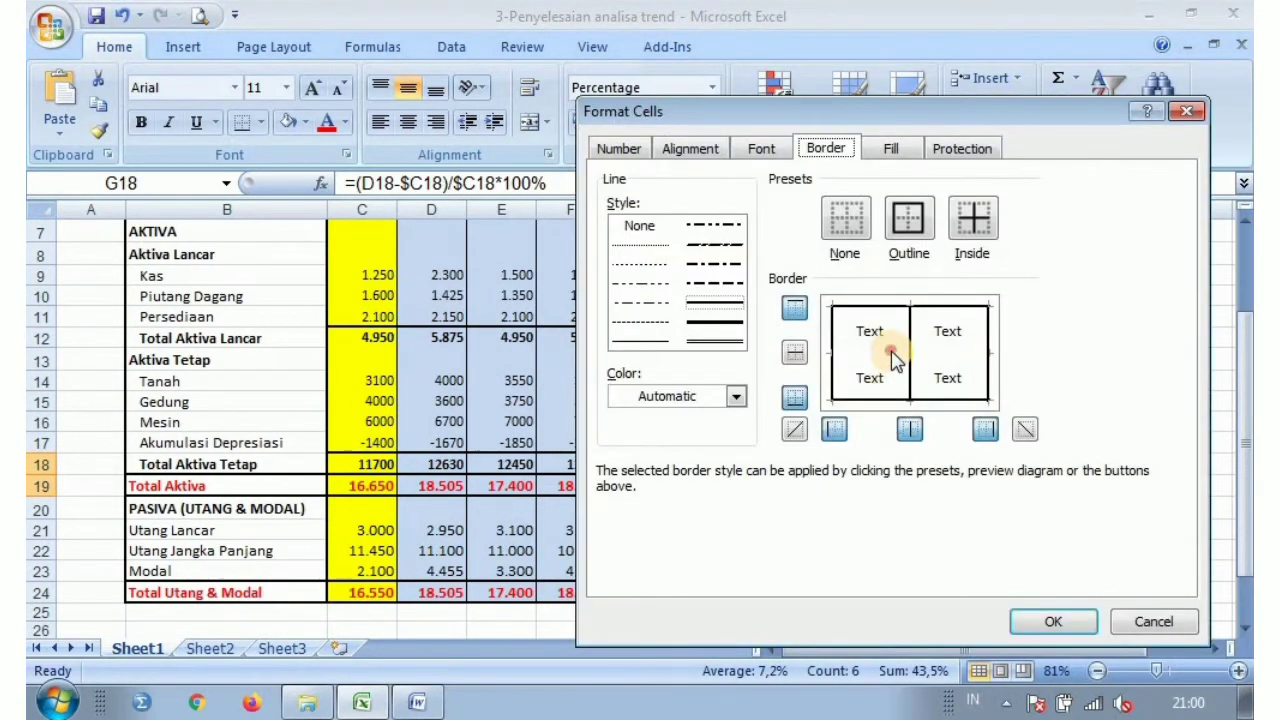
left_click(1020, 612)
Add a bottom border to the Total Utang & Modal trend cells G24:I24
scroll(656, 460, "down", 2)
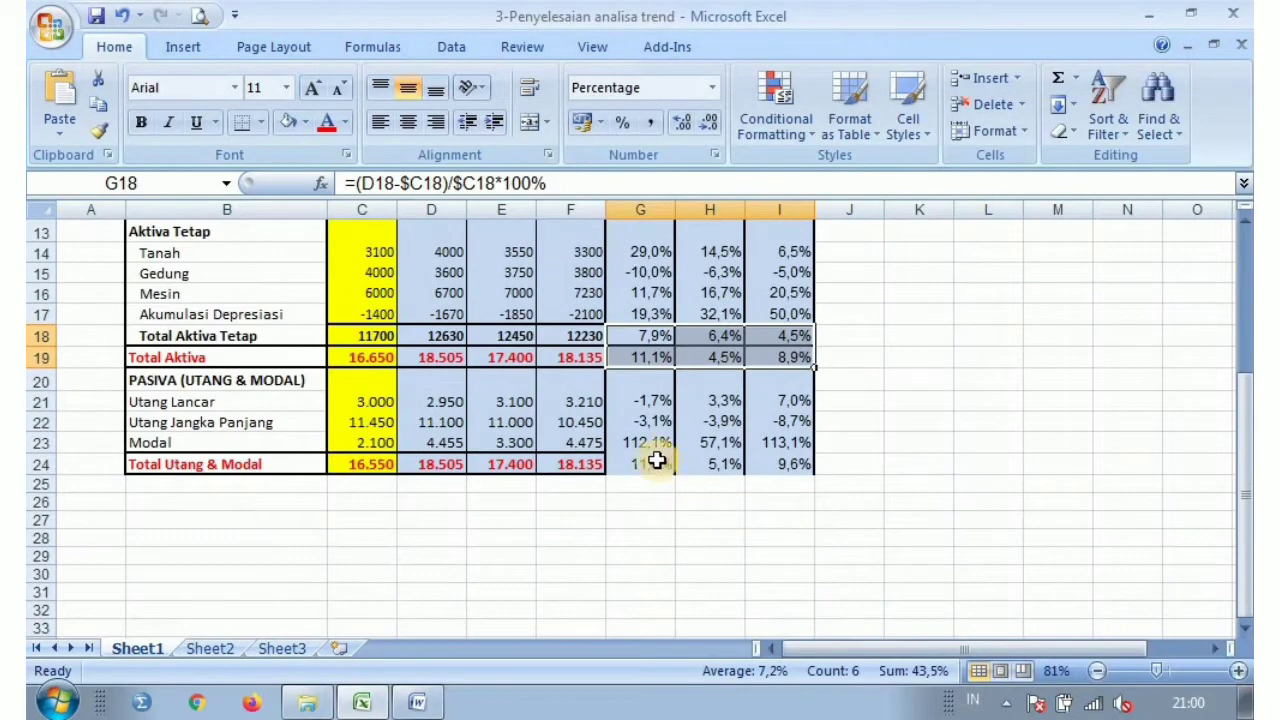
left_click_drag(630, 463, 766, 466)
right_click(766, 466)
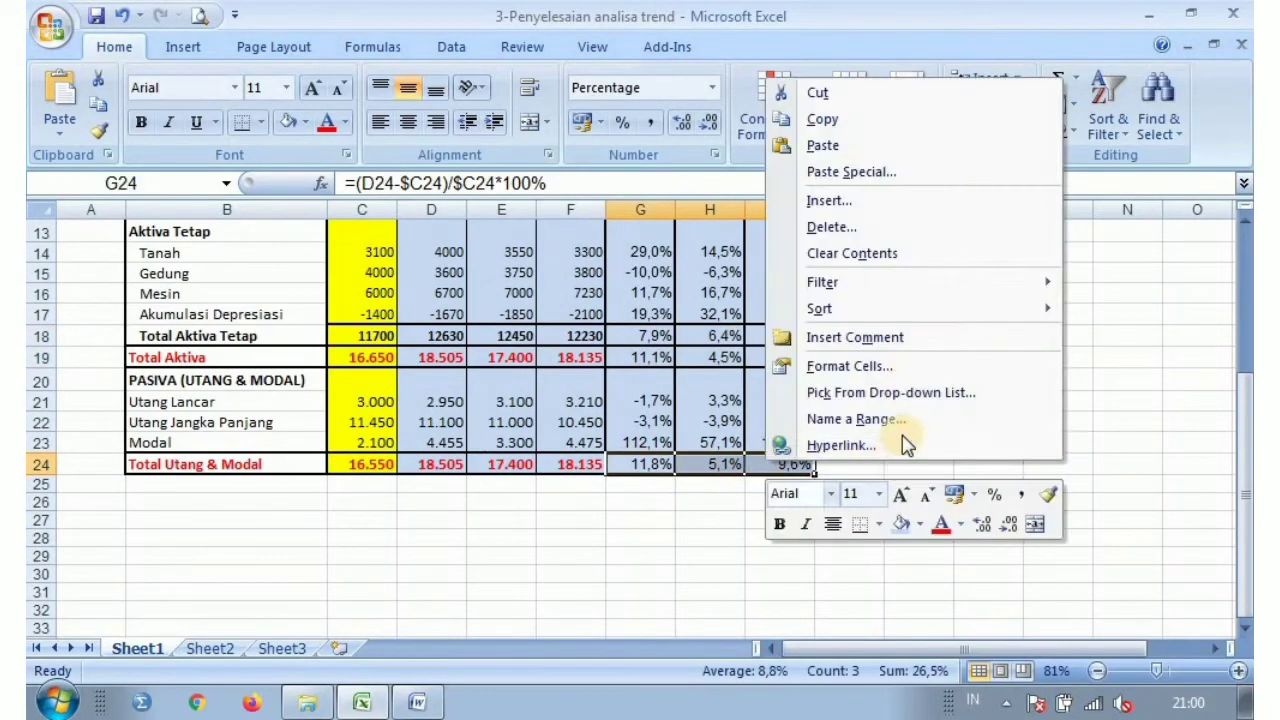
left_click(888, 366)
left_click(880, 335)
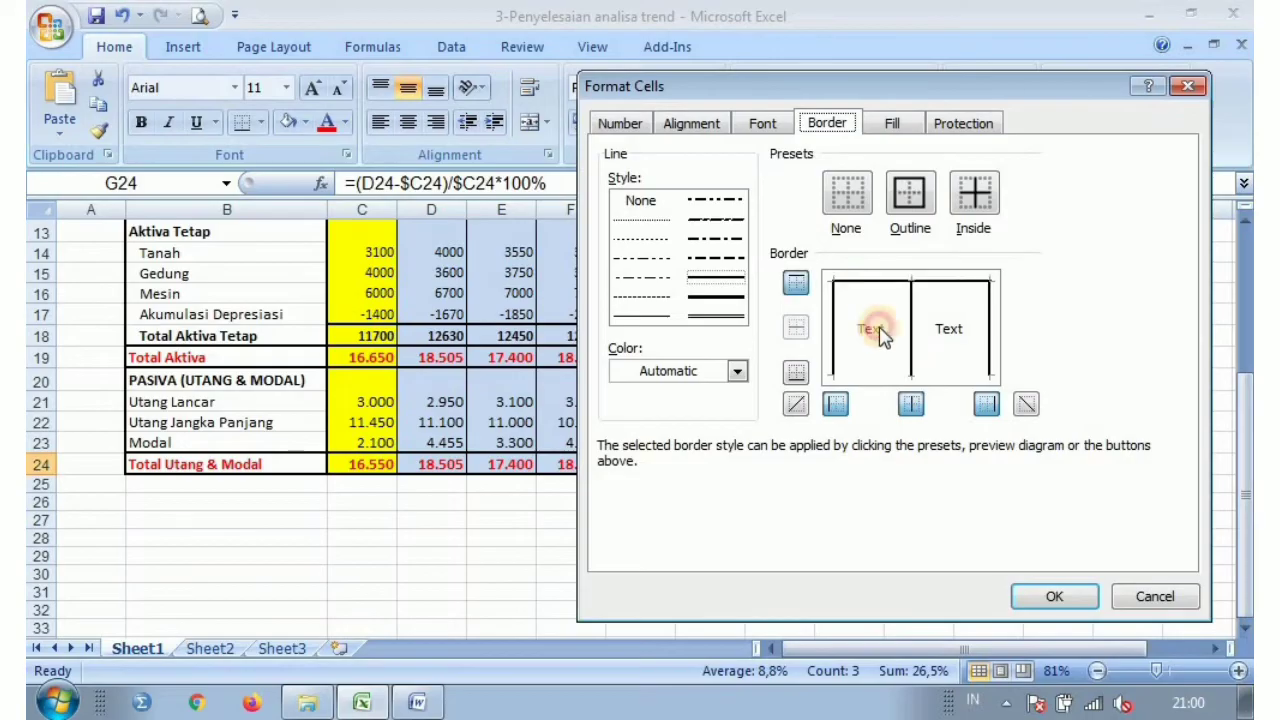
left_click(893, 380)
left_click(1022, 598)
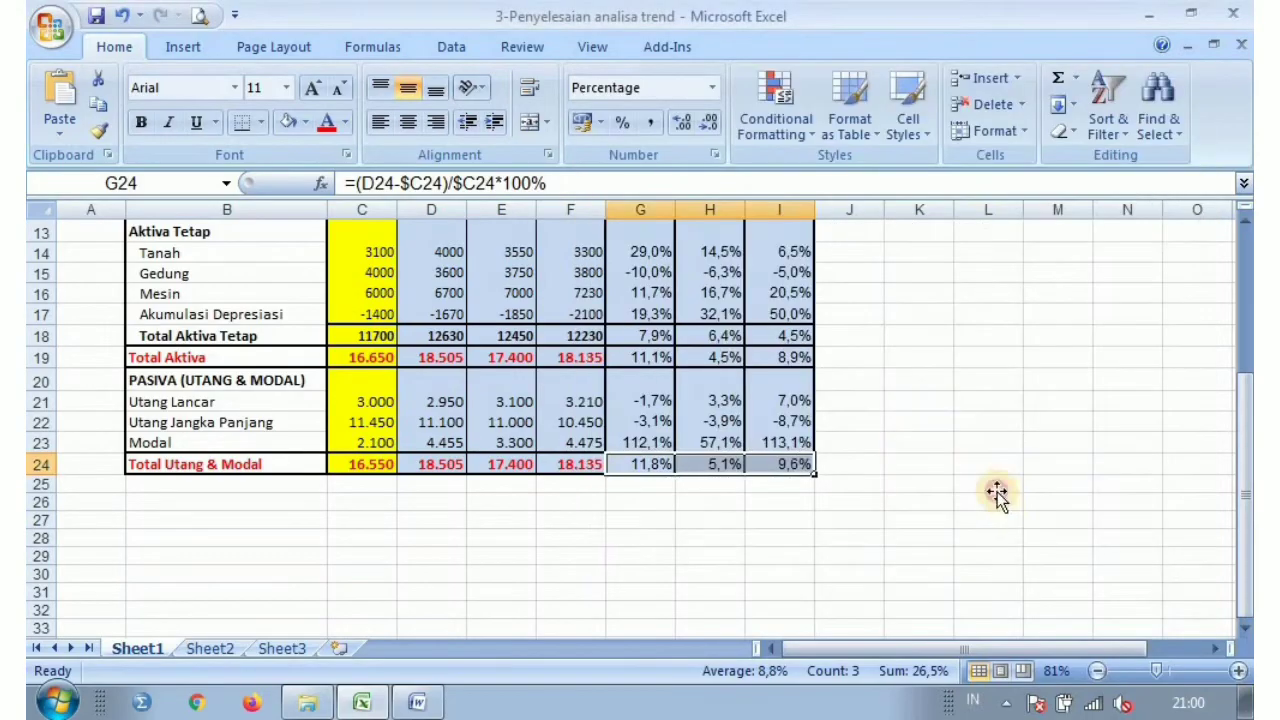
left_click(997, 494)
Look over the bordered trend analysis table from its title down to the last rows
scroll(950, 465, "up", 4)
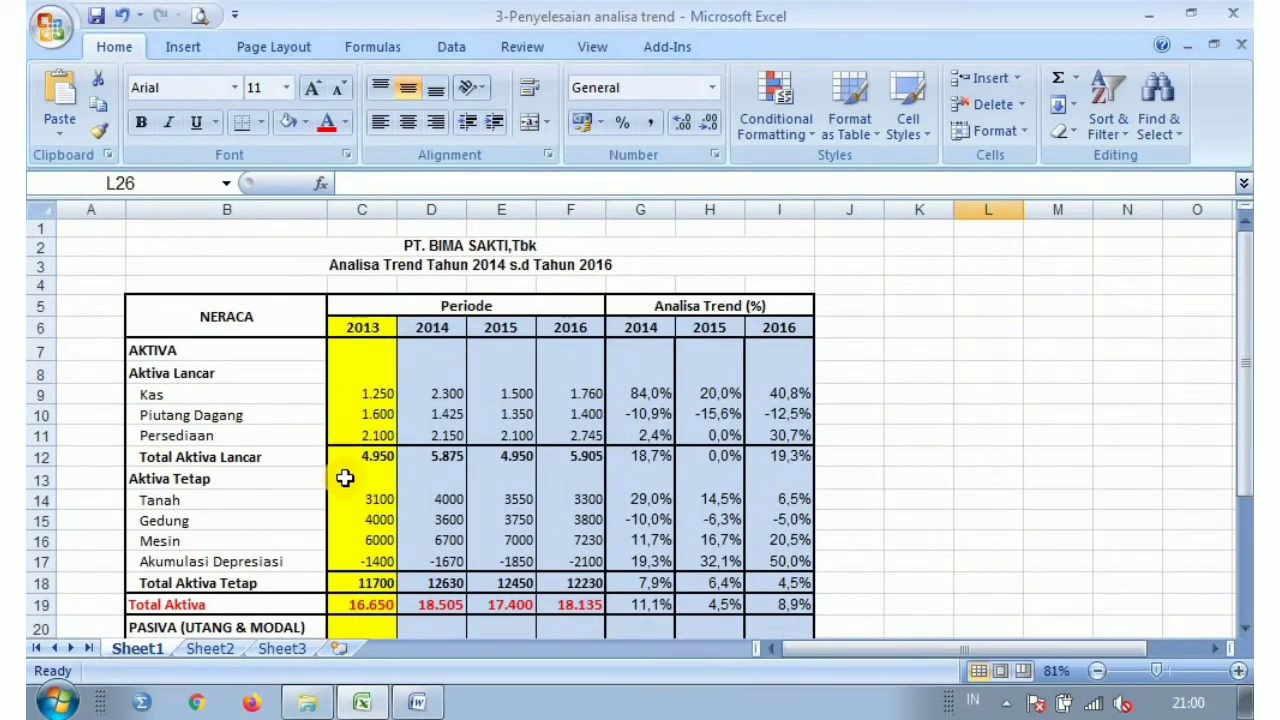
scroll(344, 478, "down", 3)
scroll(350, 548, "up", 3)
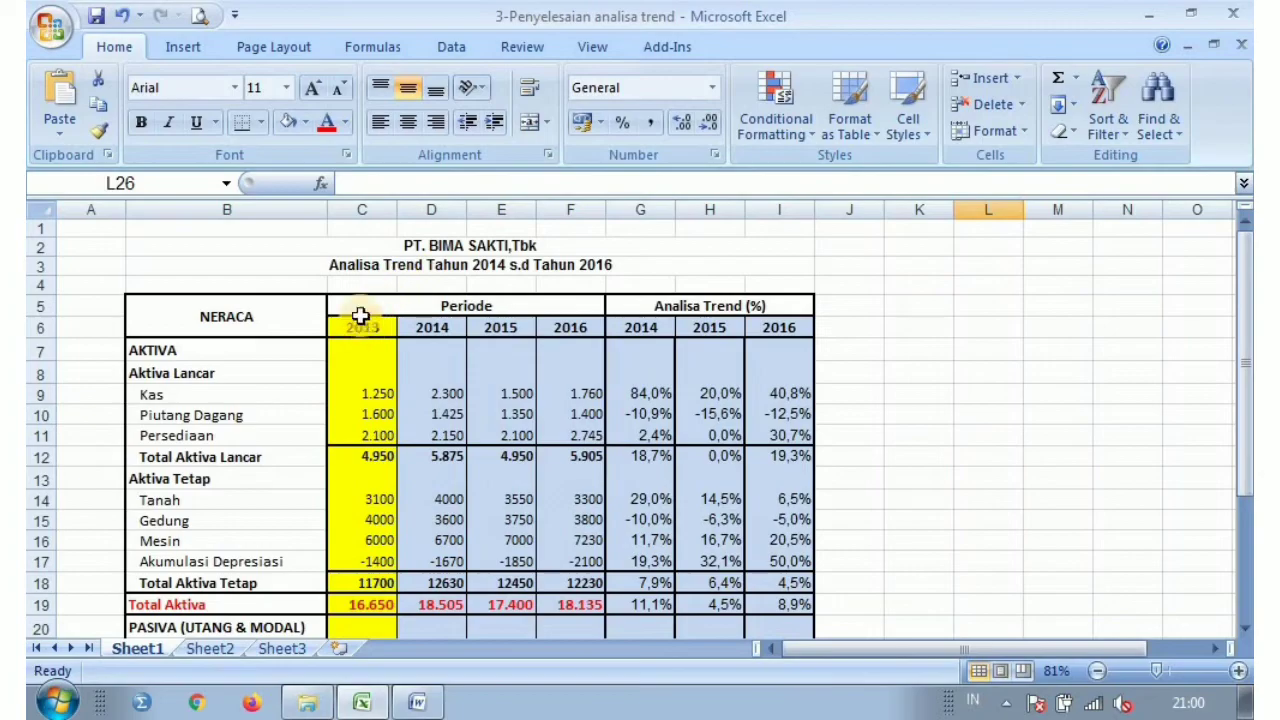
Review the 2013 base-year column and the trend table down to the Total Utang & Modal row
left_click(363, 207)
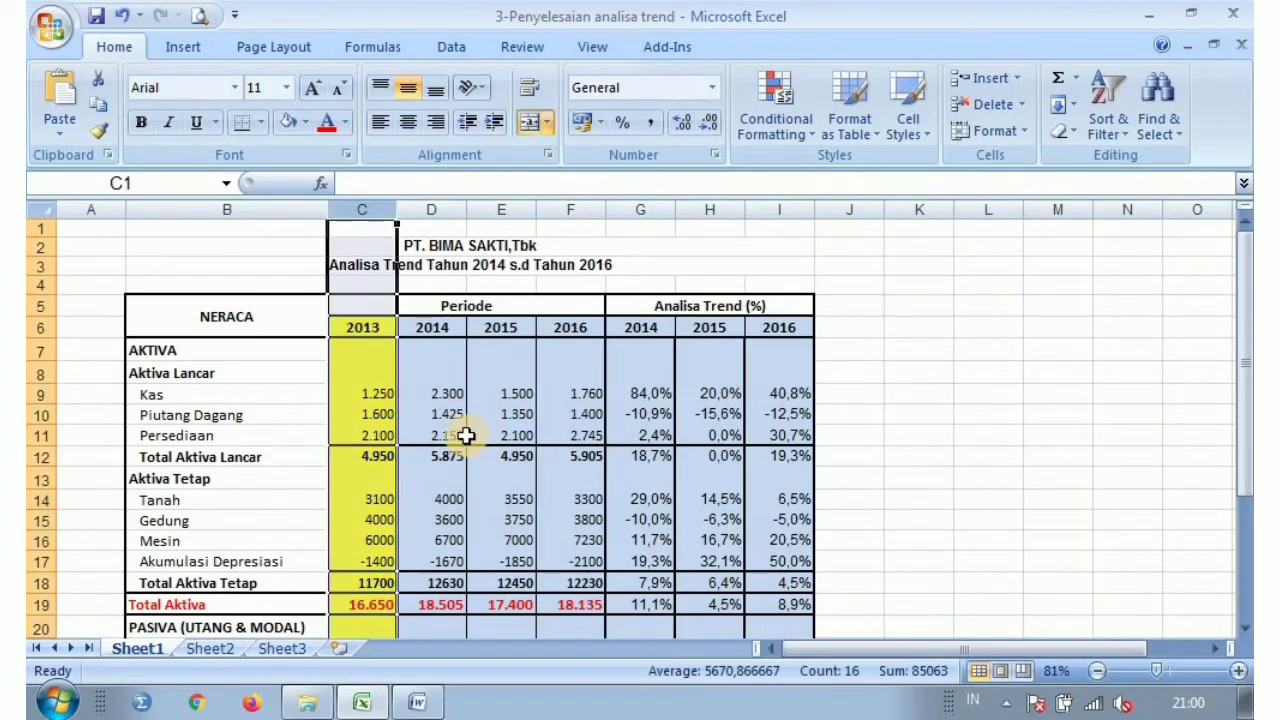
left_click(850, 394)
scroll(880, 495, "down", 1)
scroll(853, 508, "down", 2)
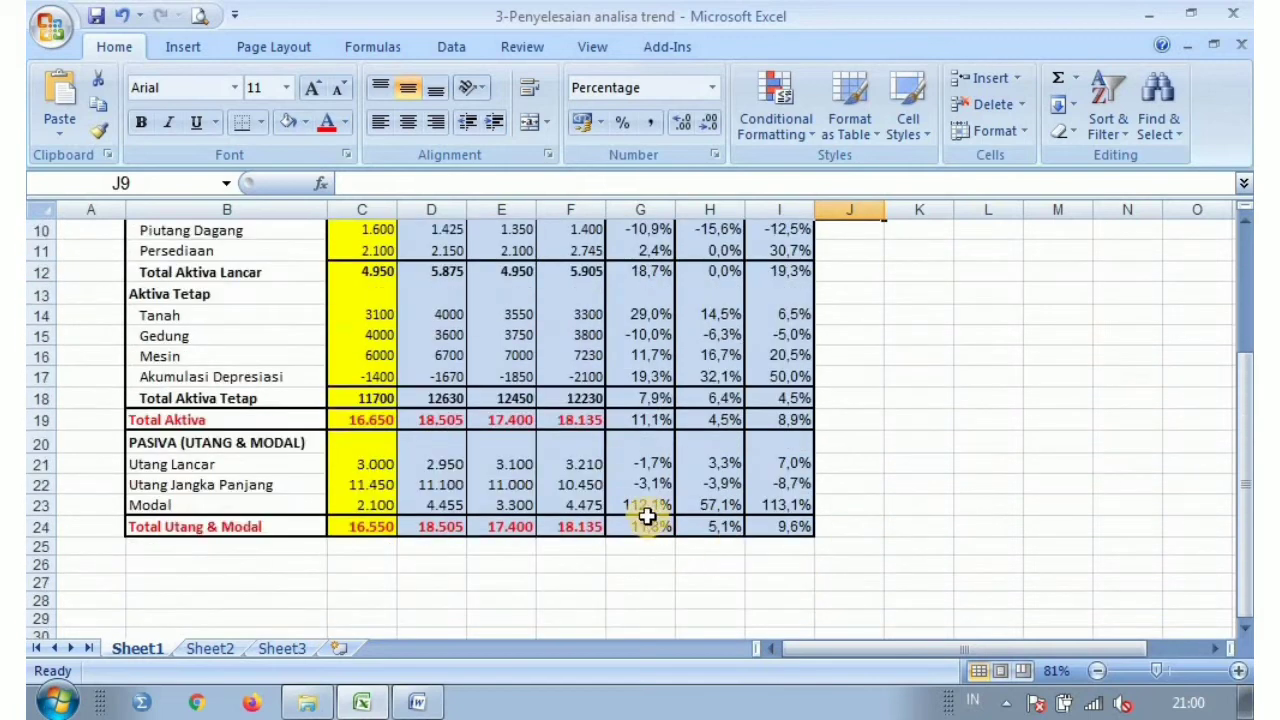
scroll(500, 490, "up", 1)
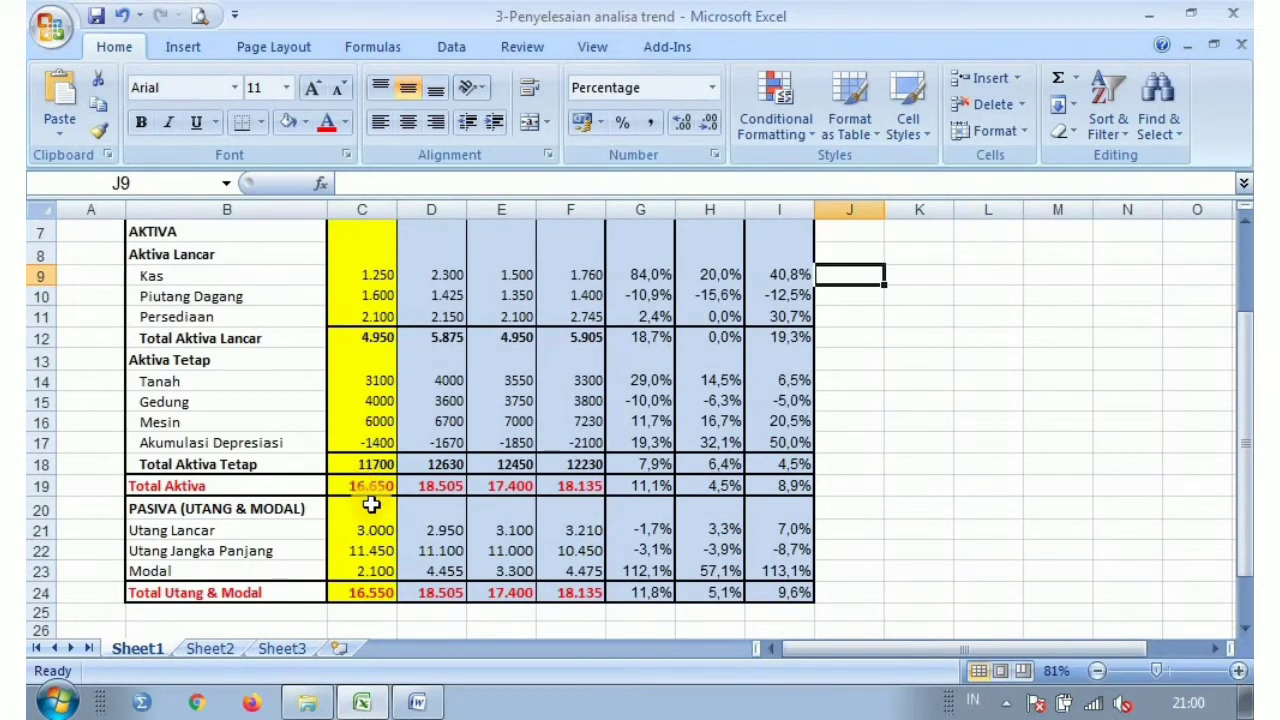
left_click(370, 484)
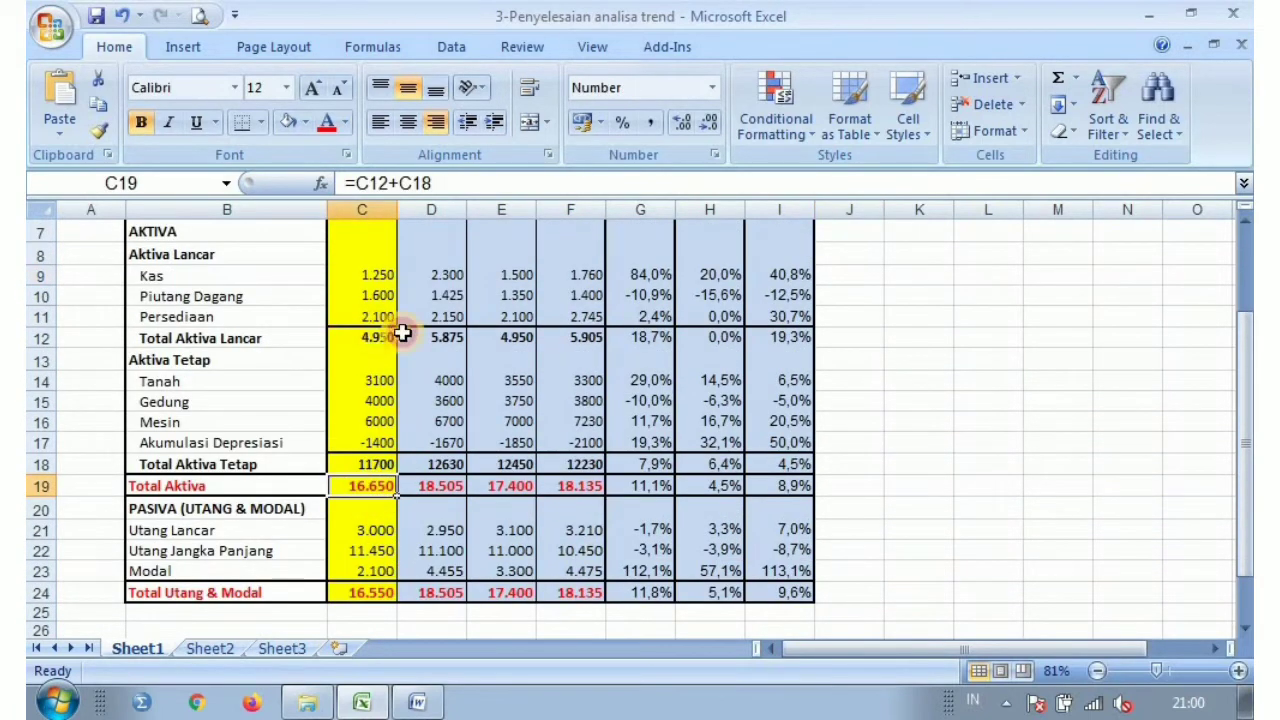
Make the Total Aktiva Lancar figures C12:I12 and the Total Aktiva Tetap figures C18:I18 bold
left_click_drag(380, 337, 760, 337)
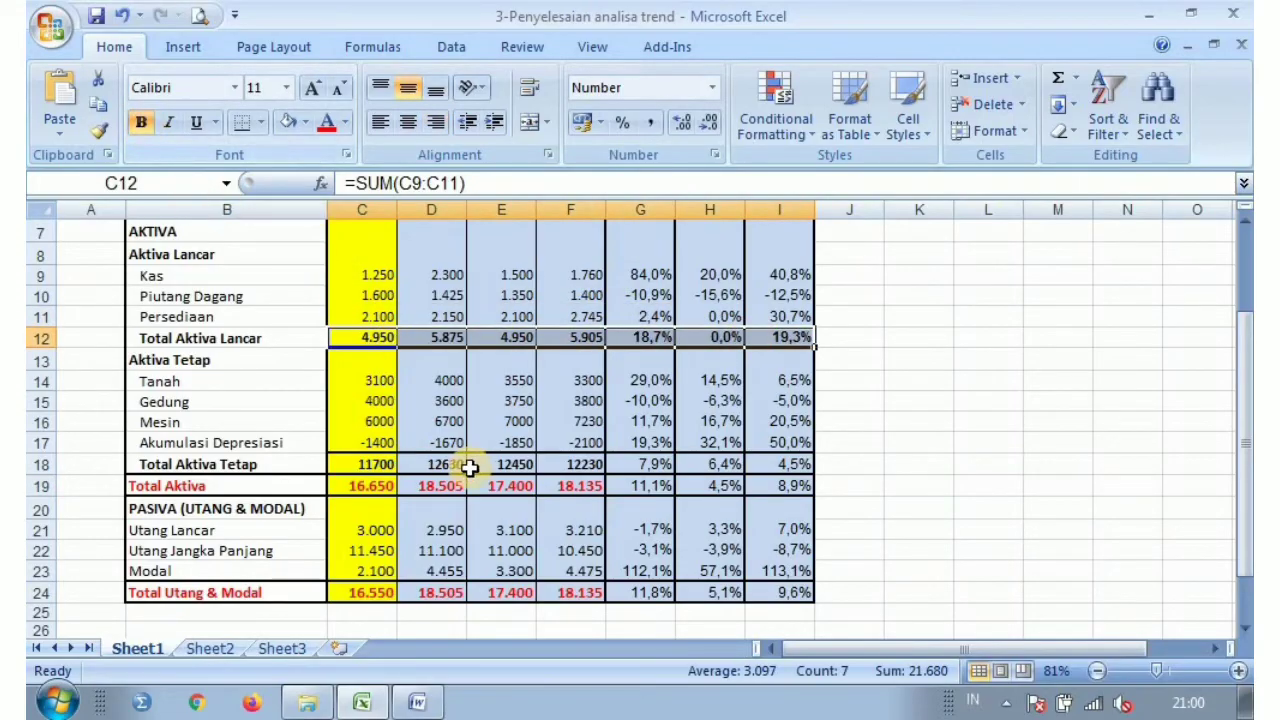
left_click_drag(362, 466, 762, 466)
left_click(153, 128)
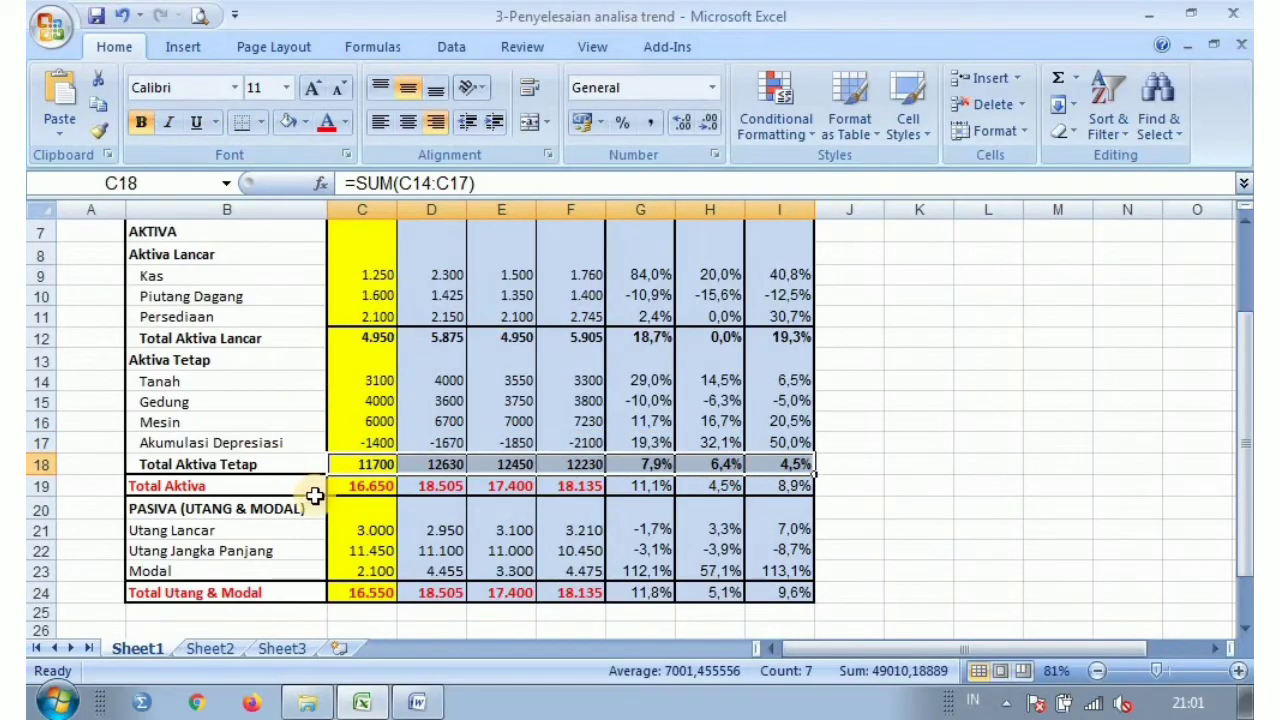
Format the Total Aktiva figures C19:I19 and the Total Utang & Modal trend cells G24:I24 in bold red
scroll(506, 500, "down", 1)
left_click_drag(355, 418, 785, 419)
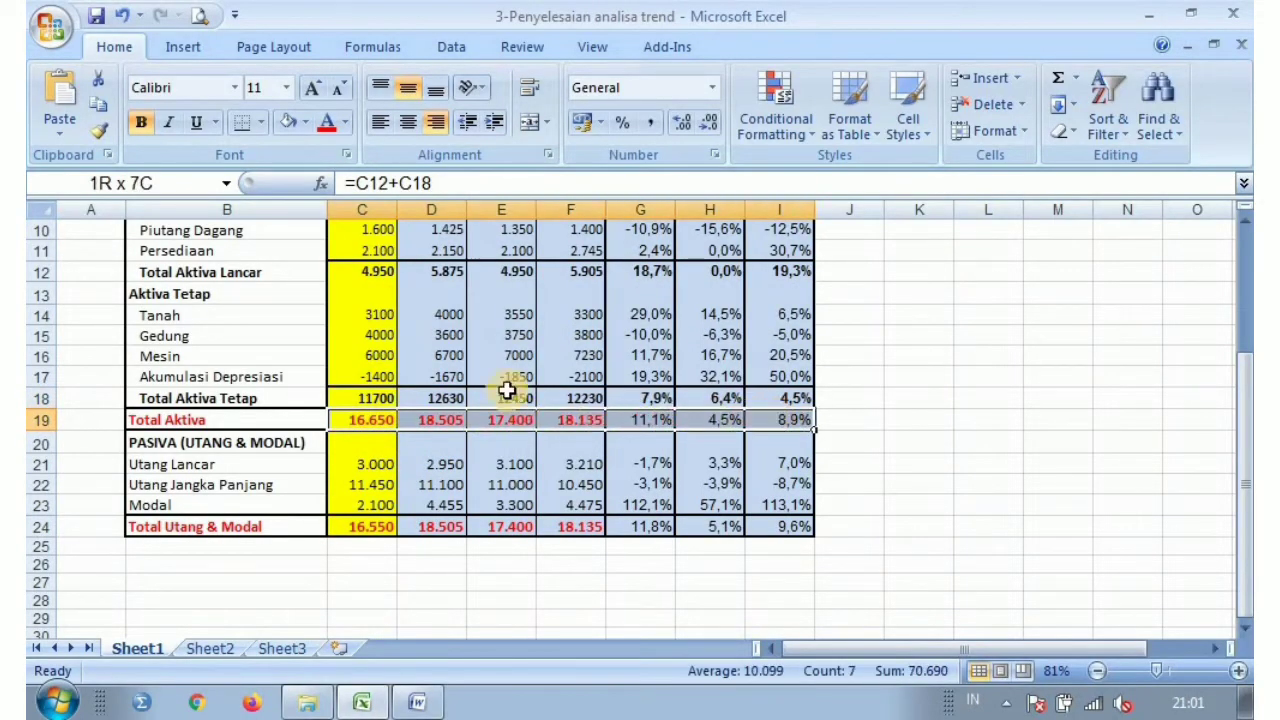
left_click(143, 121)
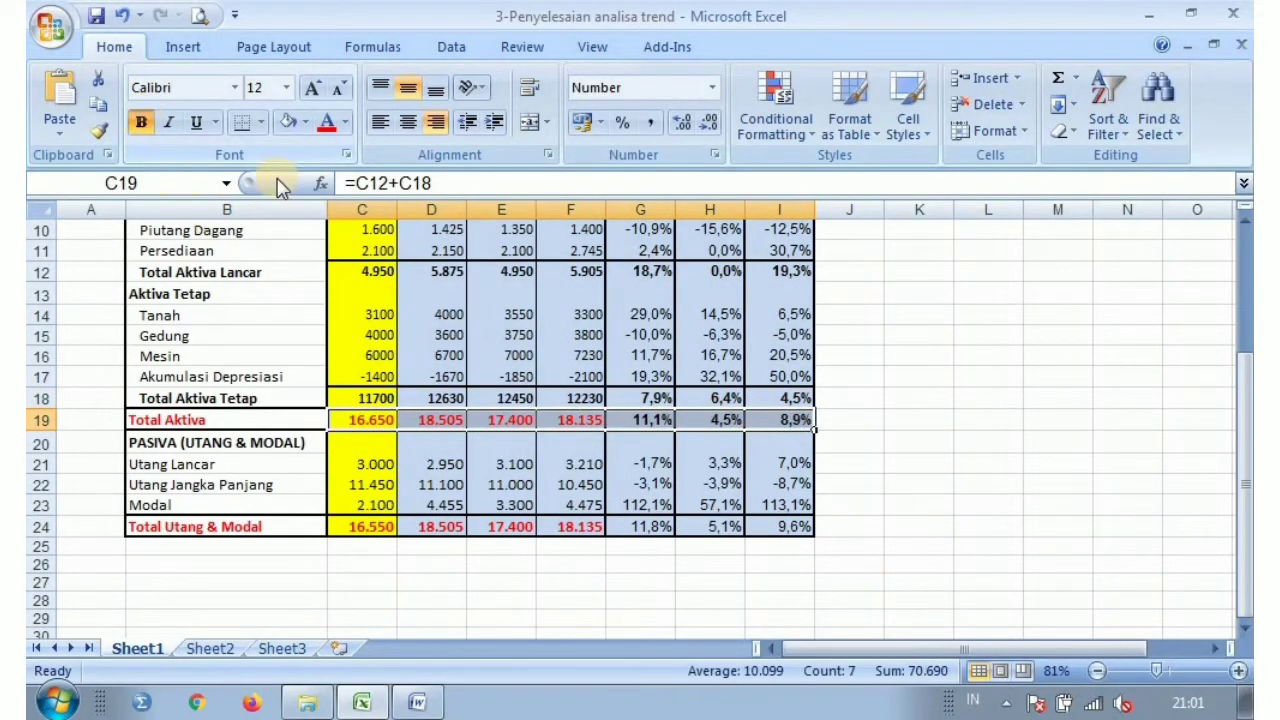
left_click(323, 122)
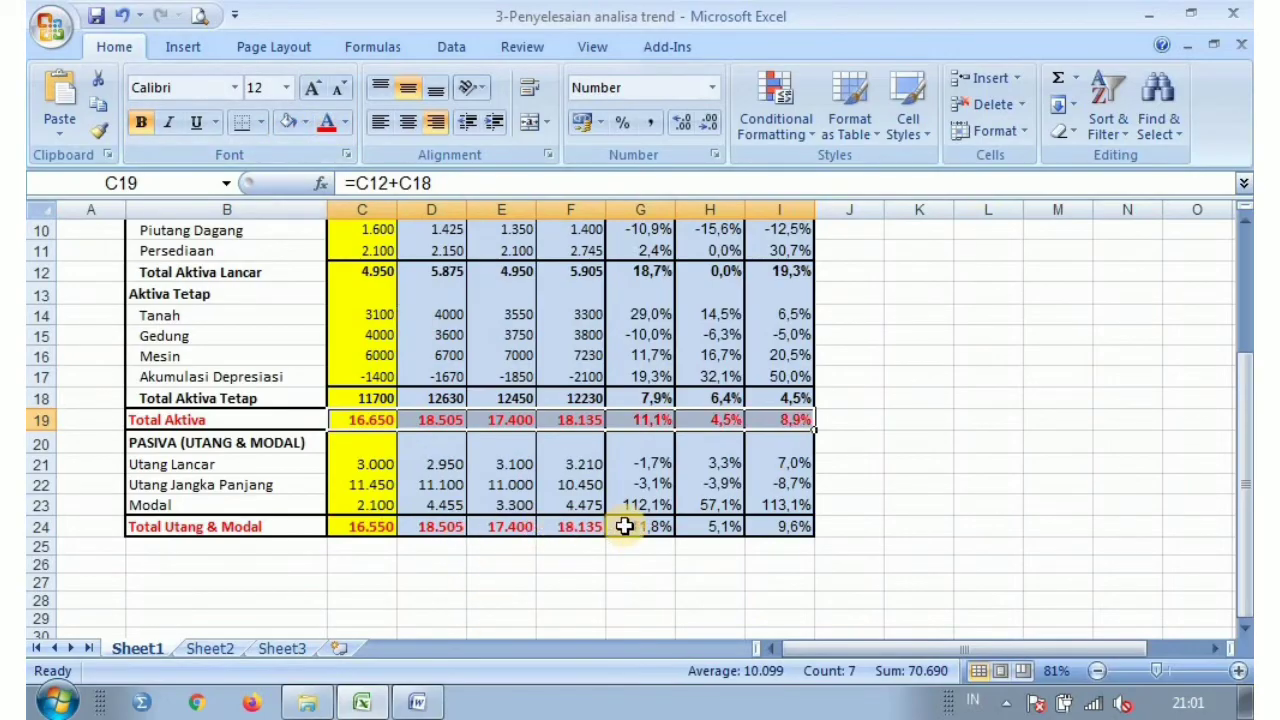
left_click_drag(625, 527, 785, 526)
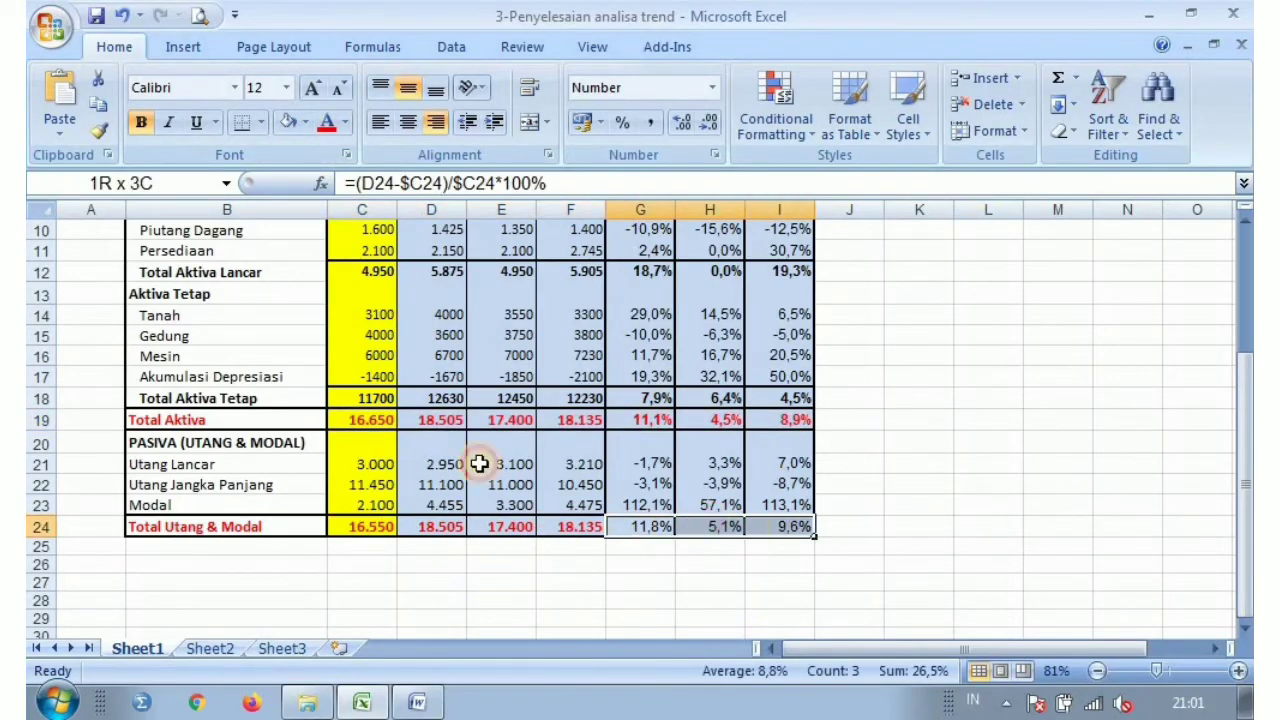
left_click(323, 122)
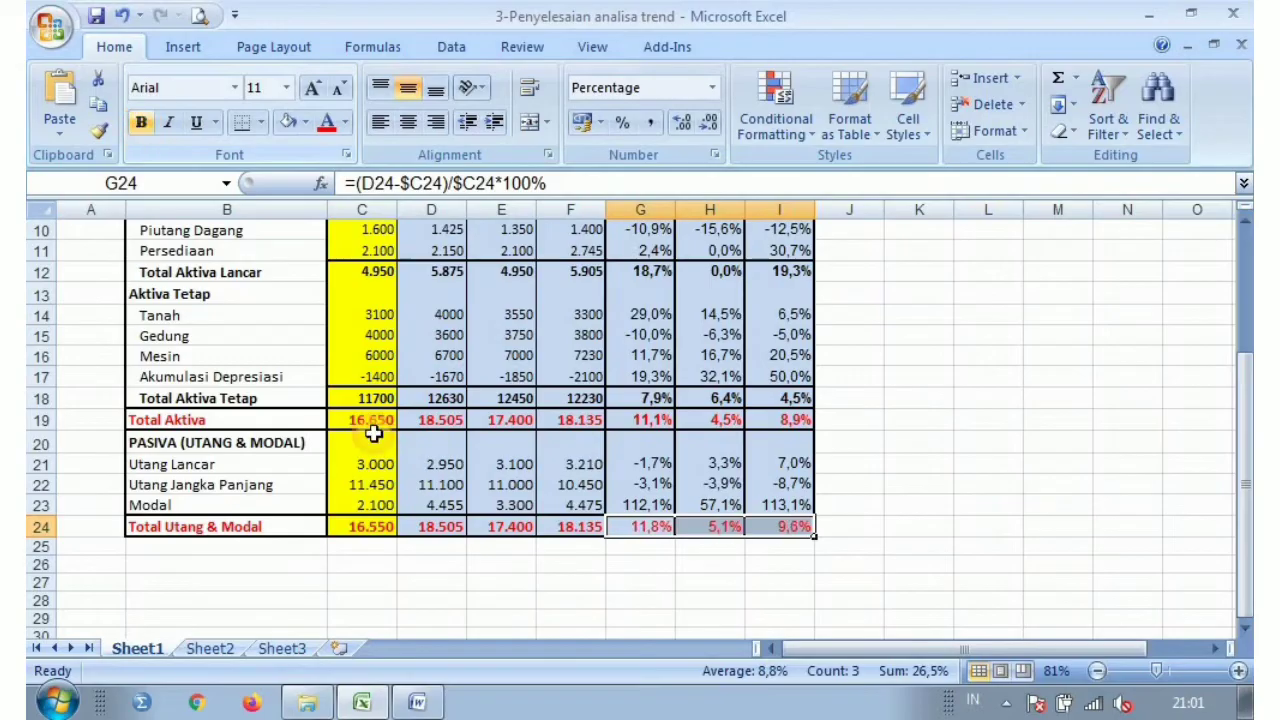
left_click(888, 460)
Review the Analisa Trend (%) columns for 2014 to 2016 from the header down to Total Utang & Modal
scroll(888, 460, "up", 3)
scroll(888, 460, "down", 3)
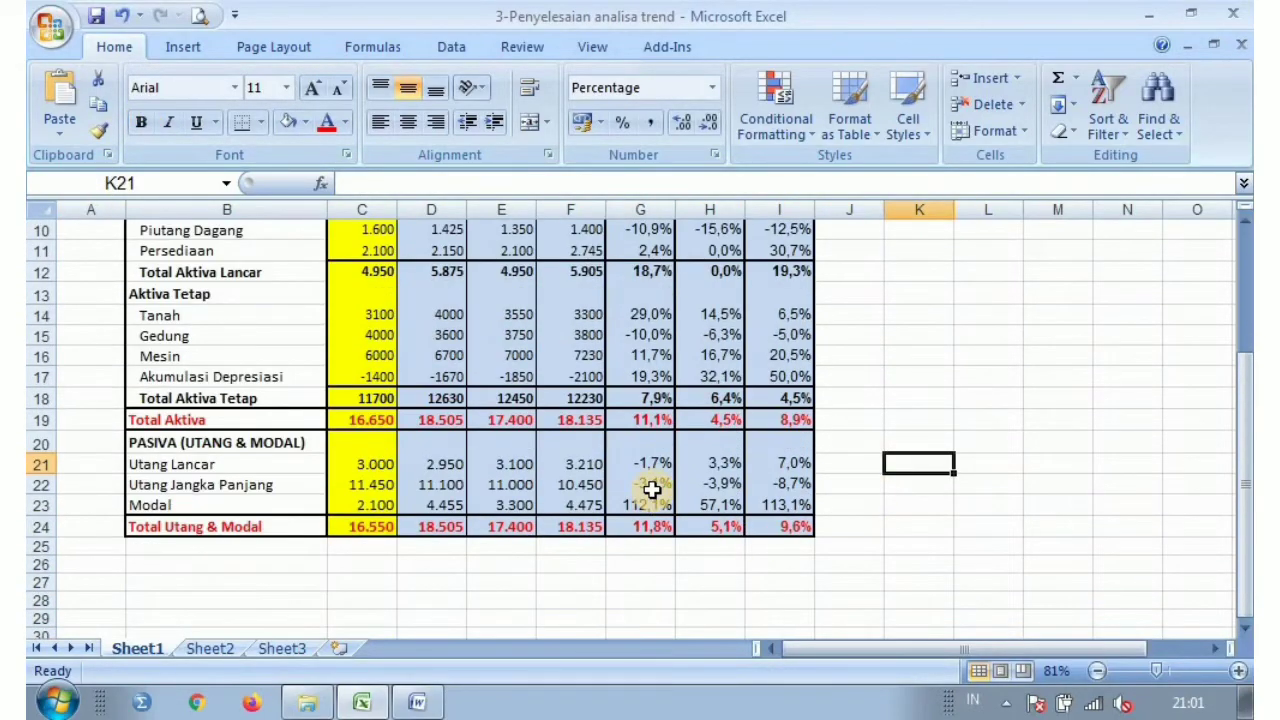
scroll(634, 338, "up", 2)
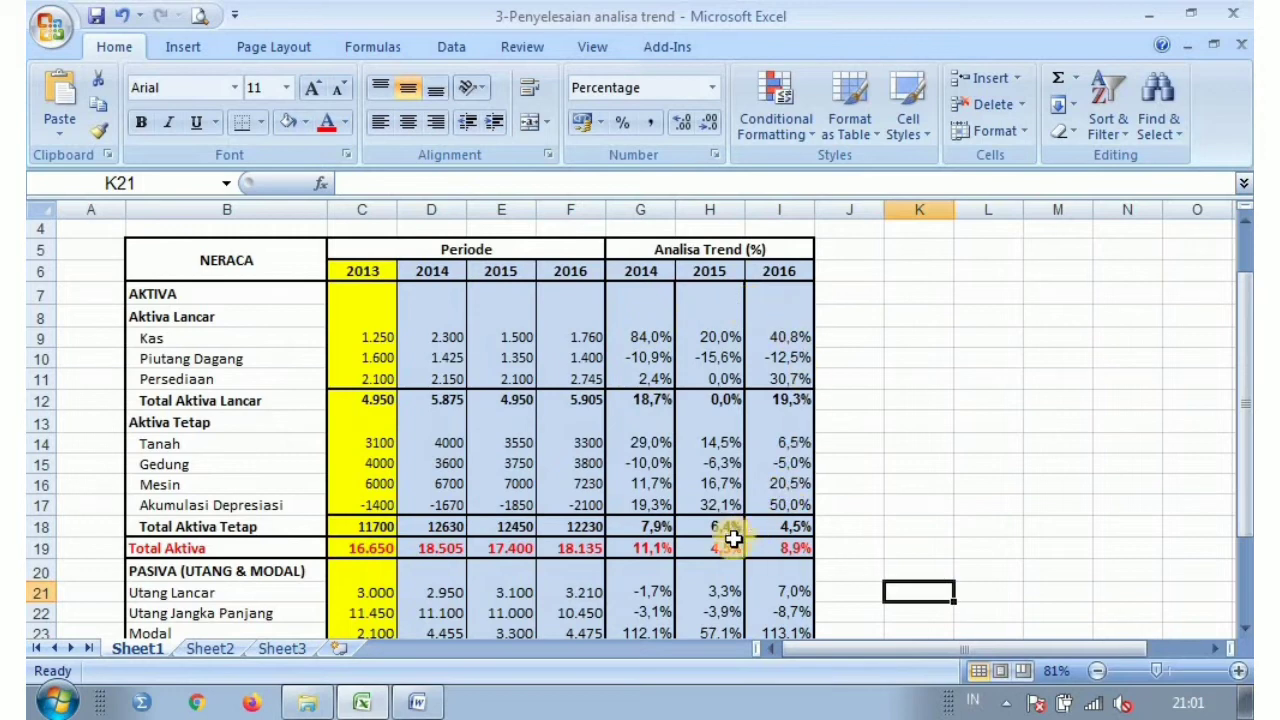
scroll(734, 534, "down", 1)
scroll(733, 540, "up", 1)
left_click(722, 249)
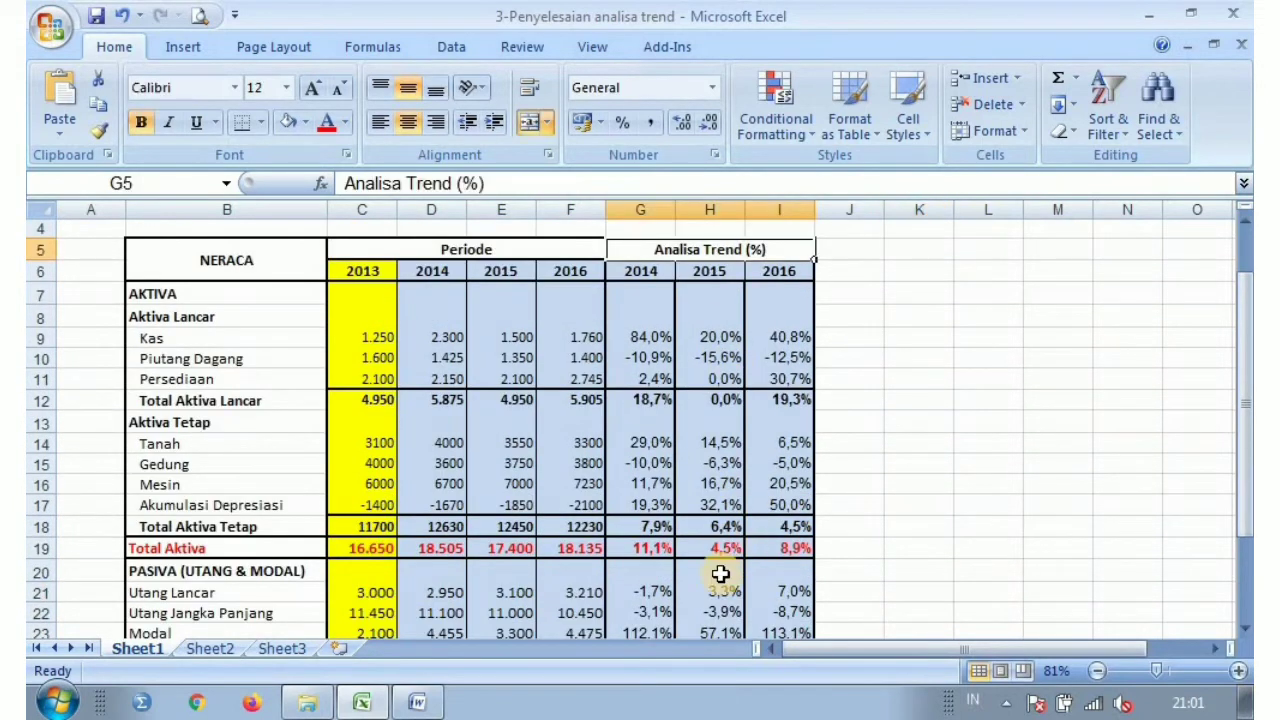
scroll(929, 351, "down", 1)
scroll(929, 351, "up", 1)
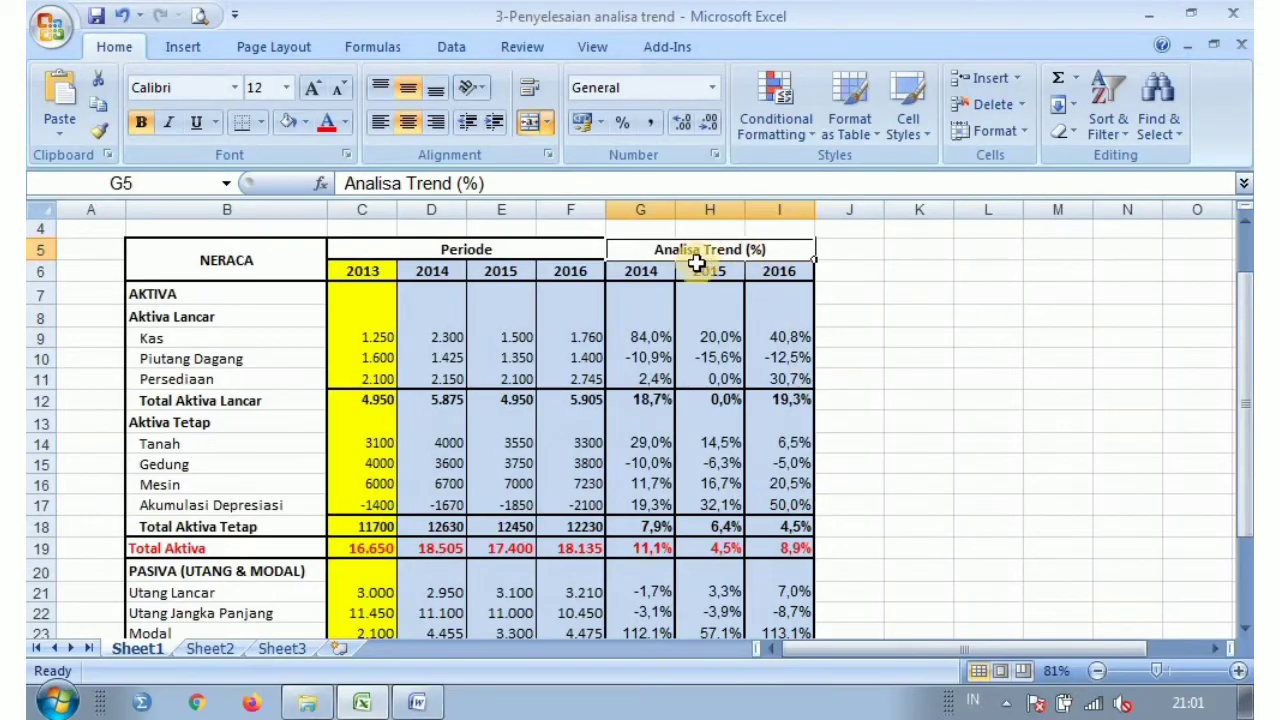
scroll(700, 615, "down", 1)
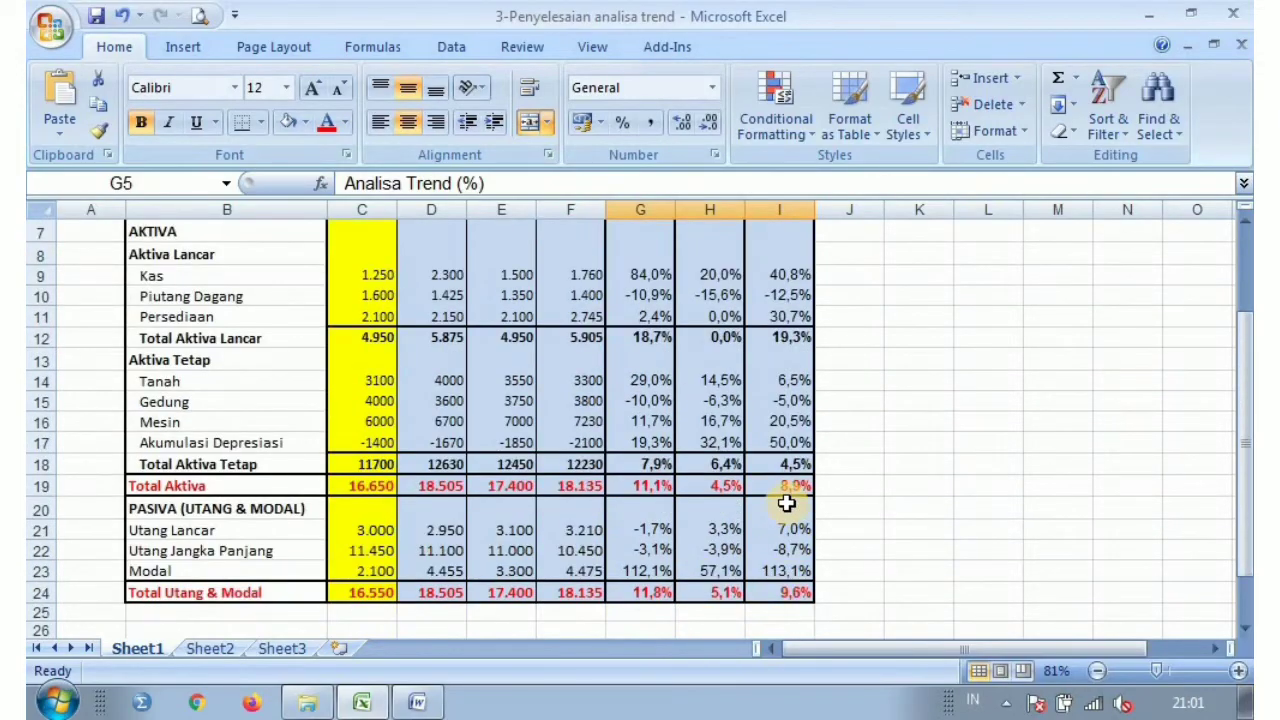
scroll(773, 484, "up", 1)
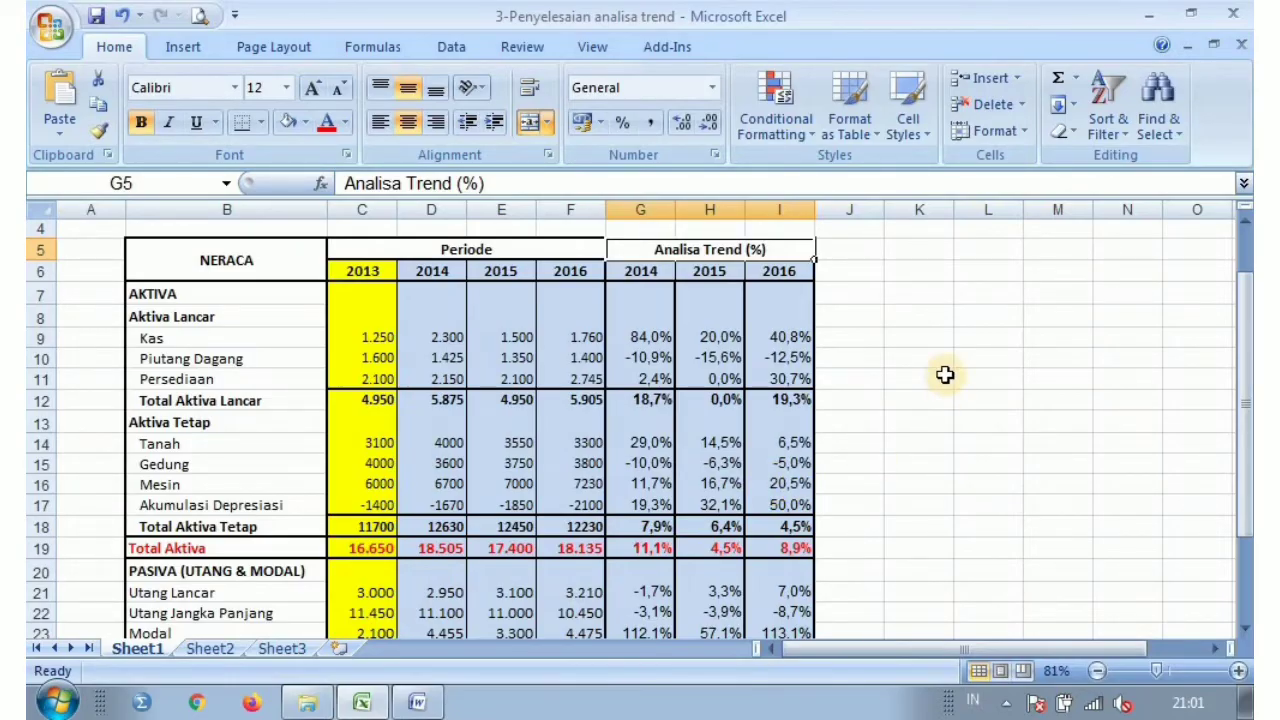
Compare the Kas amounts of 2014, 2015 and 2016 with base year 2013 and examine the Kas trend percentages in G9:I9
left_click(43, 338)
left_click(920, 340)
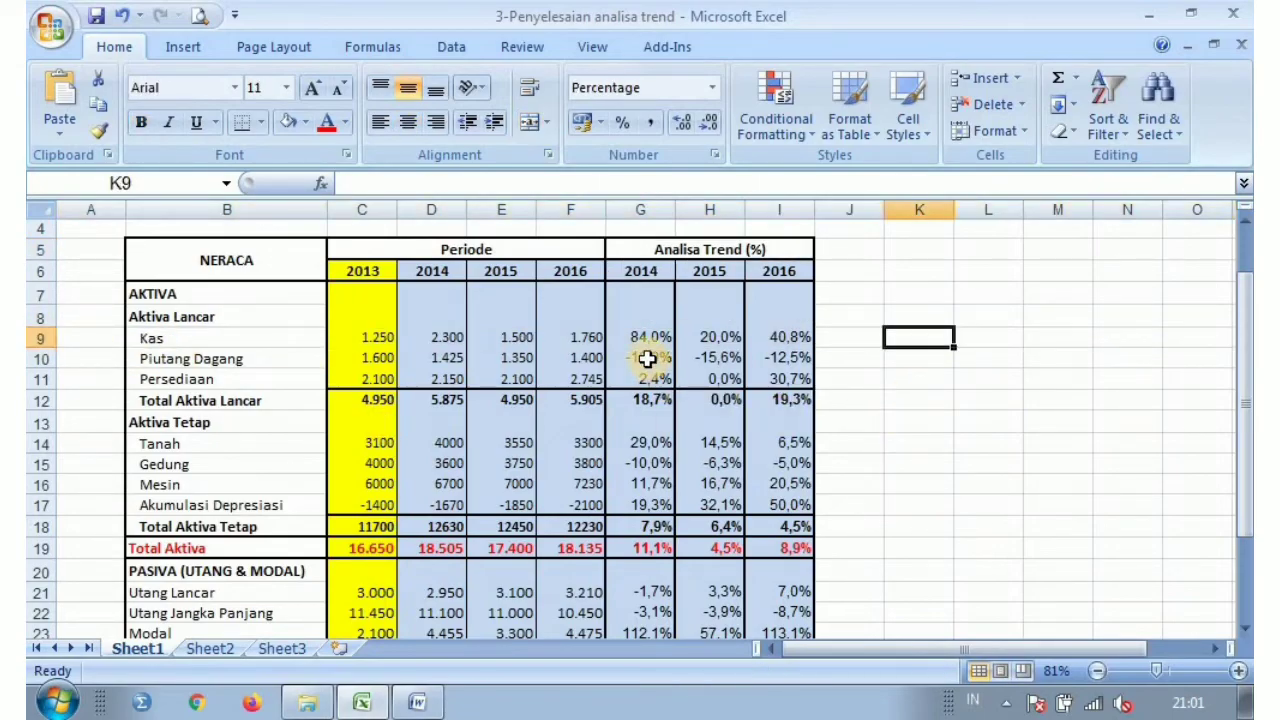
left_click(365, 343)
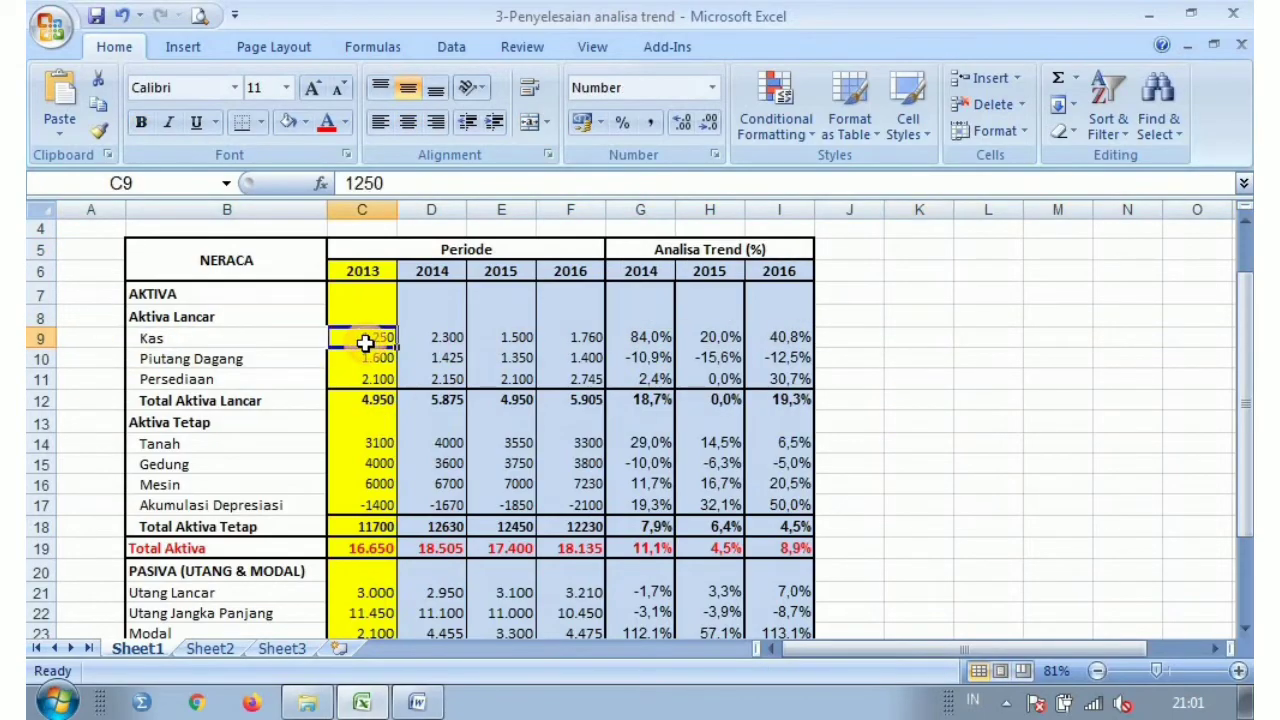
left_click(455, 336)
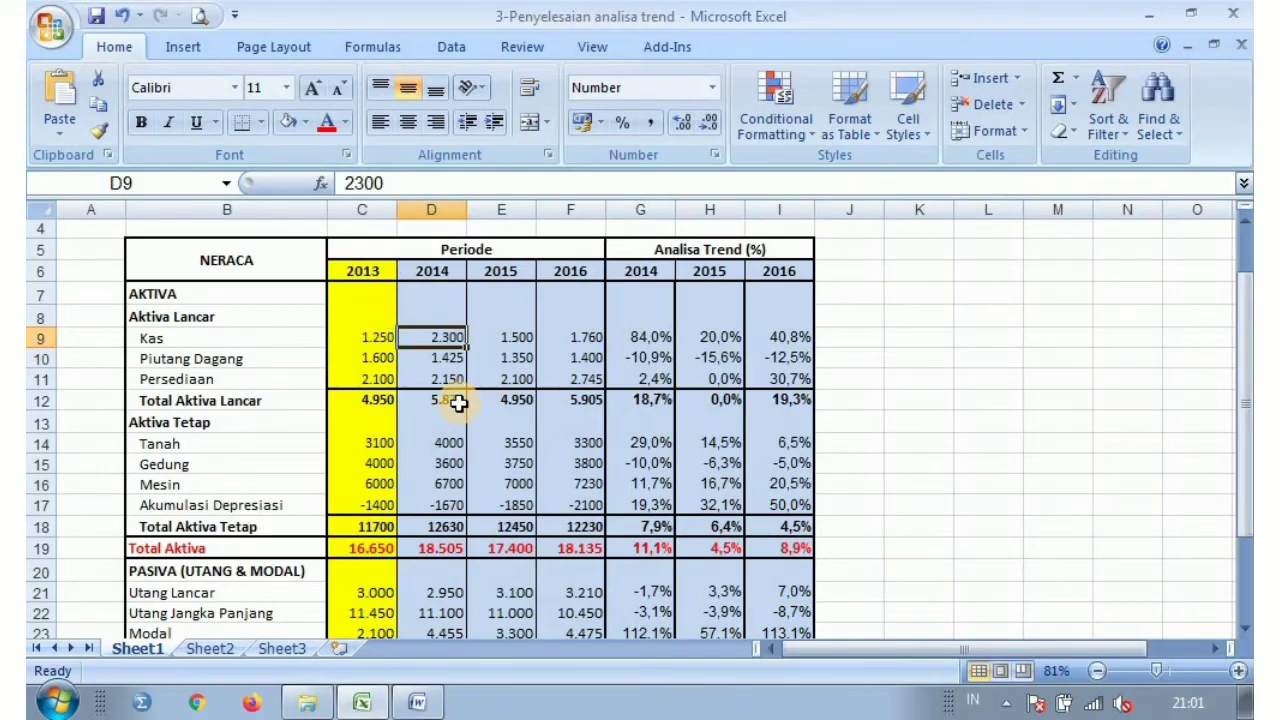
left_click(372, 344)
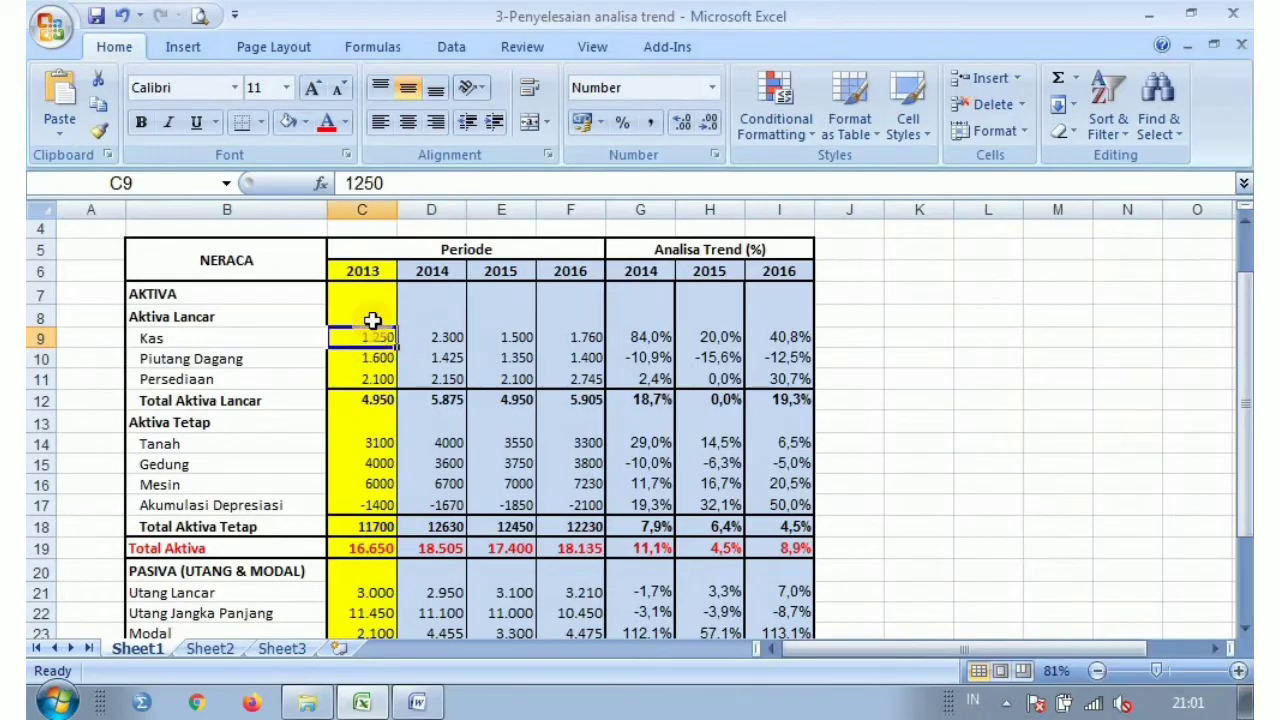
left_click(528, 337)
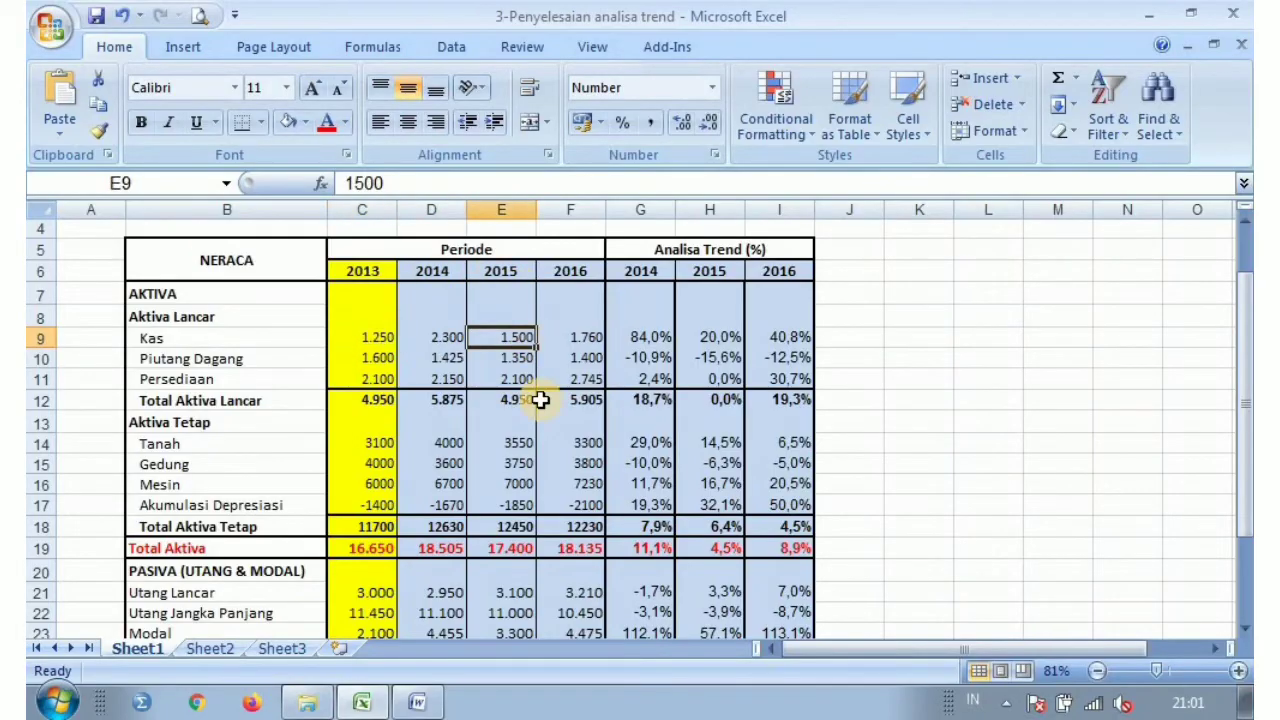
left_click(372, 340)
left_click(589, 336)
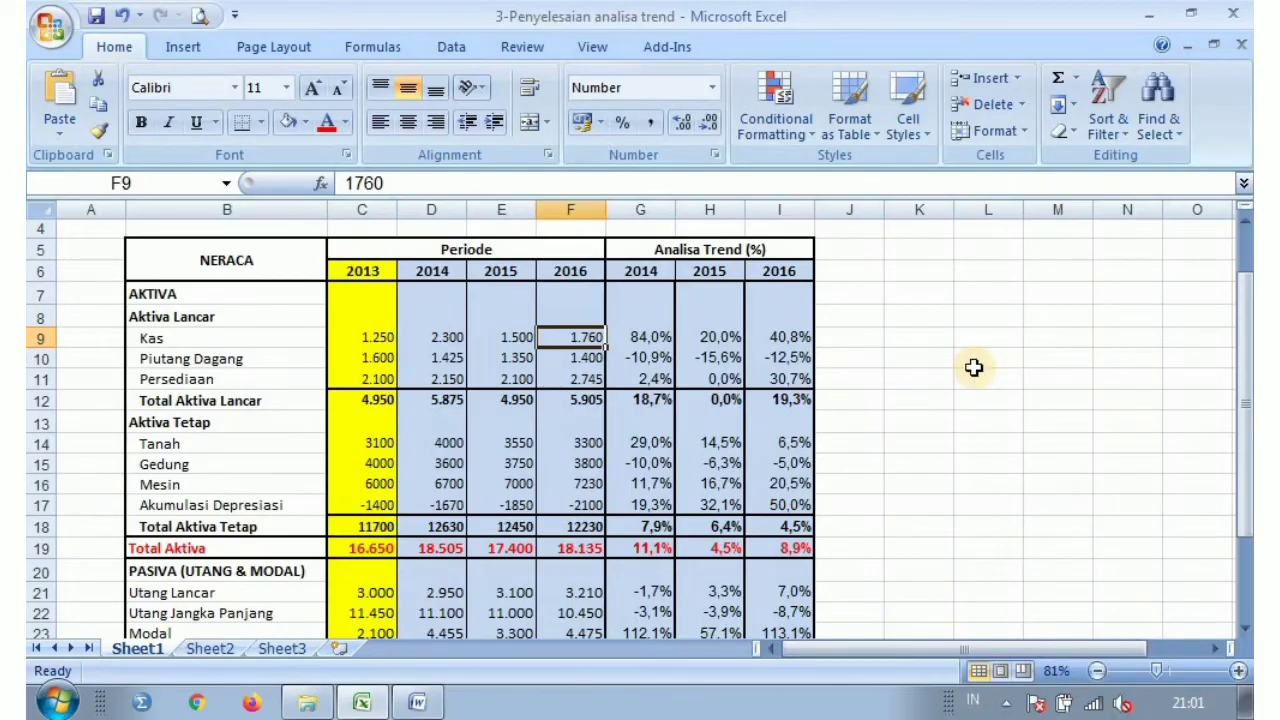
left_click_drag(660, 337, 752, 339)
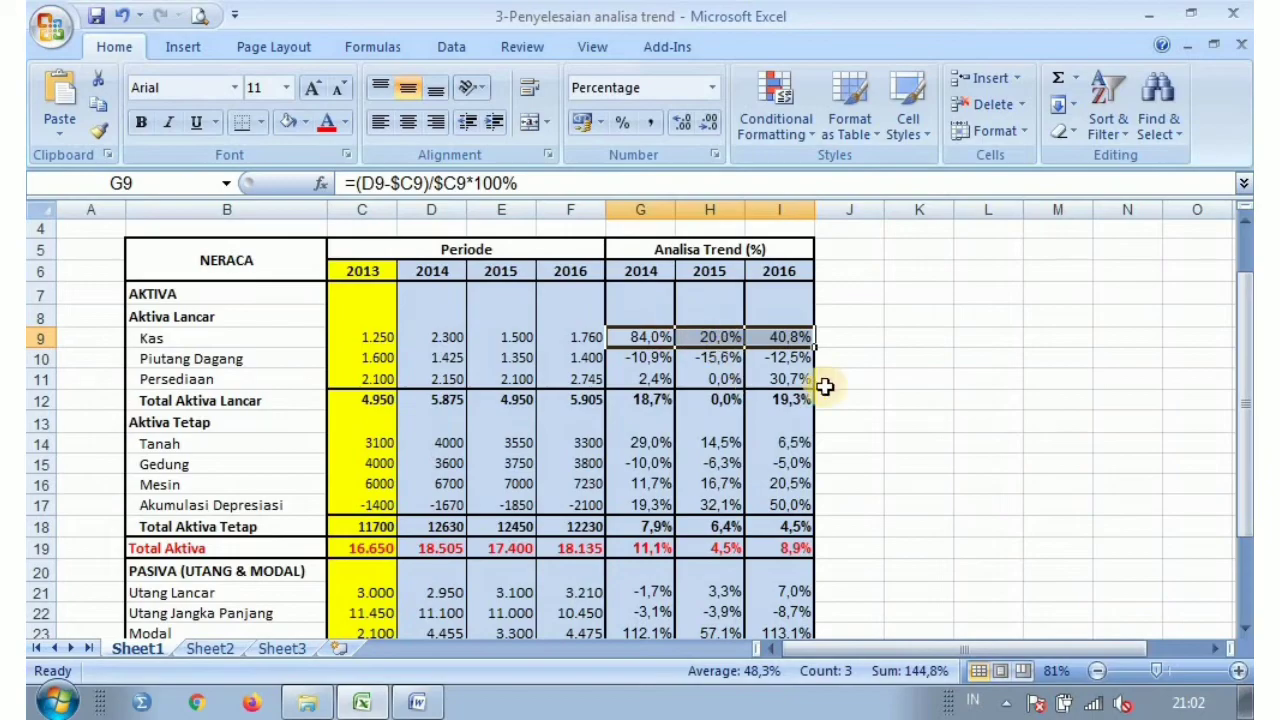
Begin the Kas interpretation in cell K9 with the text "Kas apabila dibandingkan dengan tahun 2013 yaitu"
left_click(918, 337)
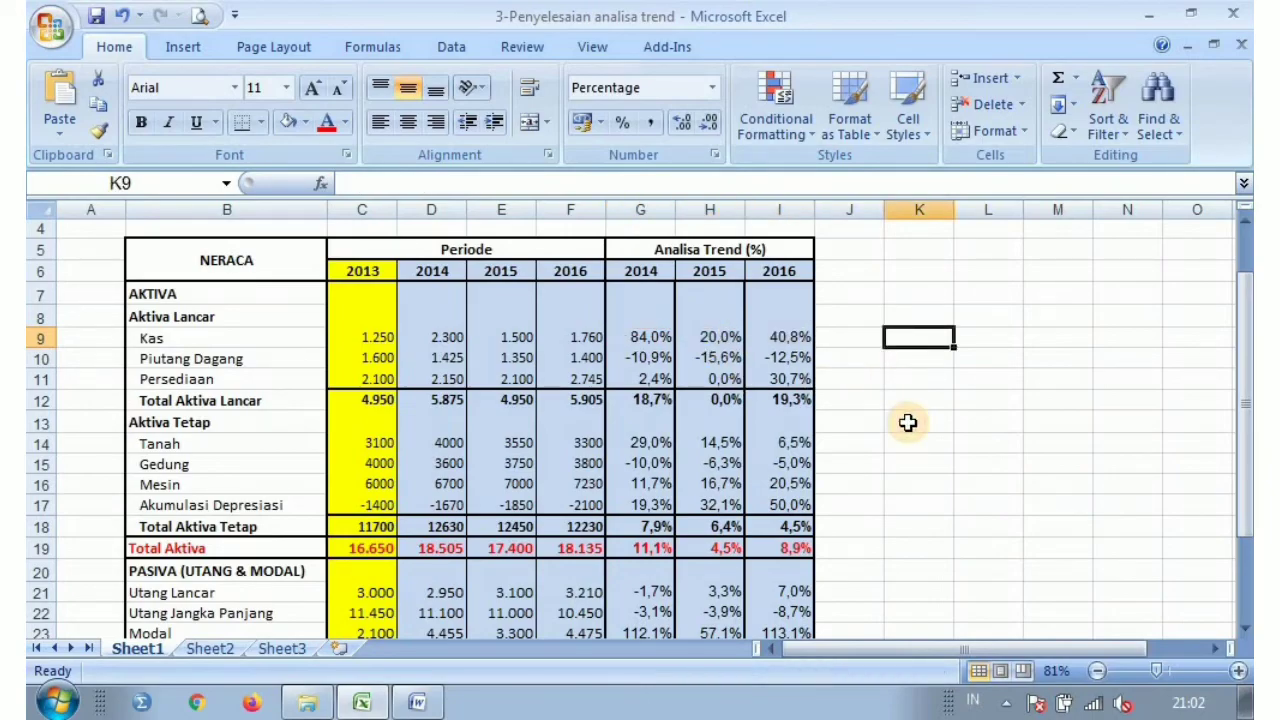
type("Kas")
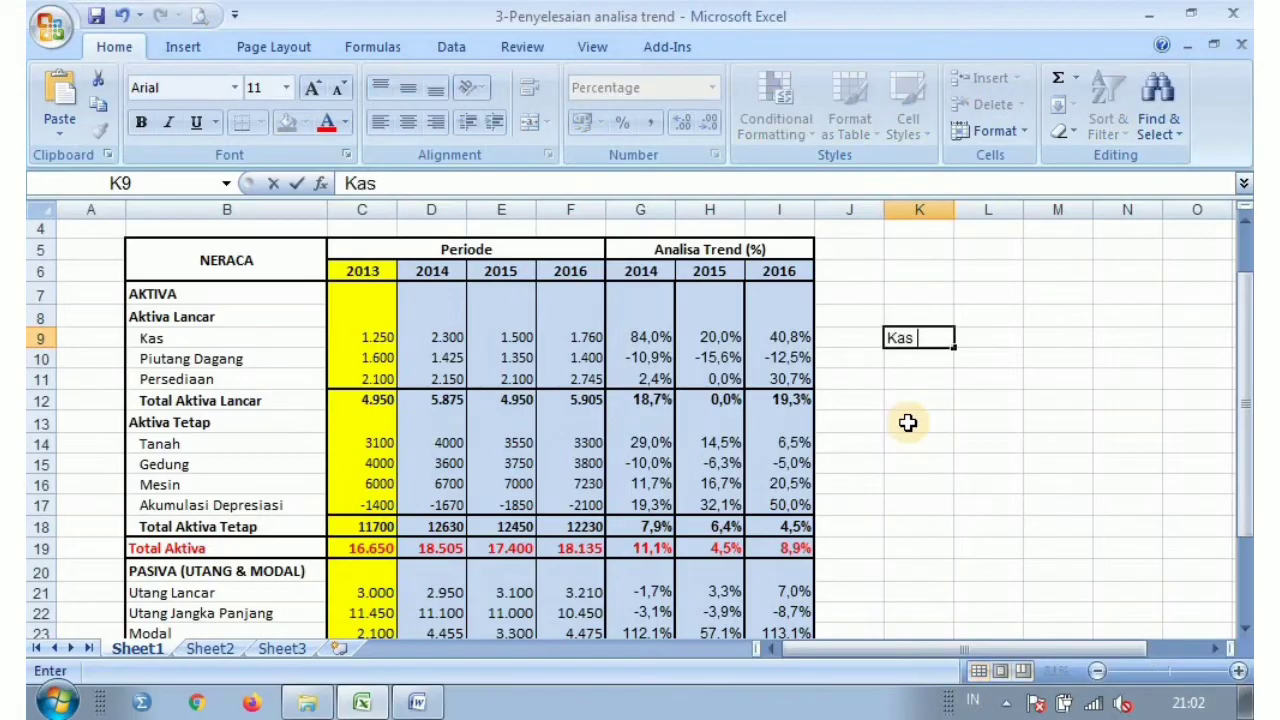
type(" apabila")
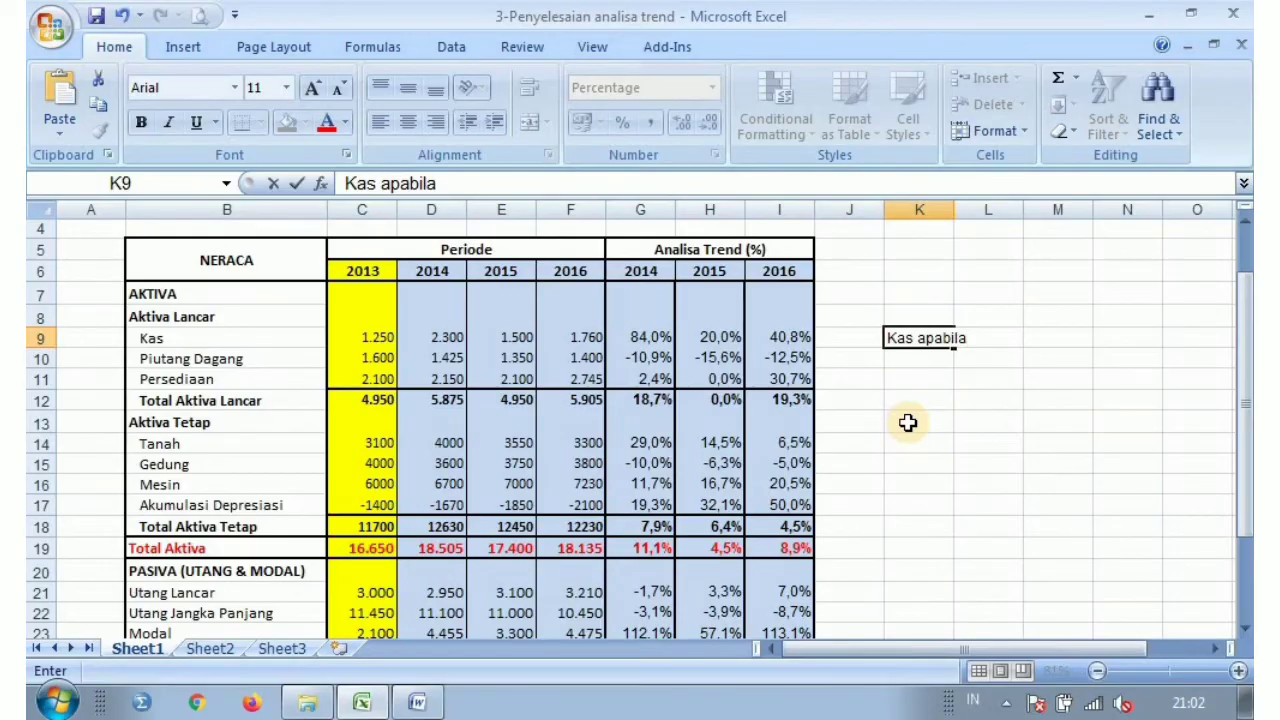
type(" dibanding")
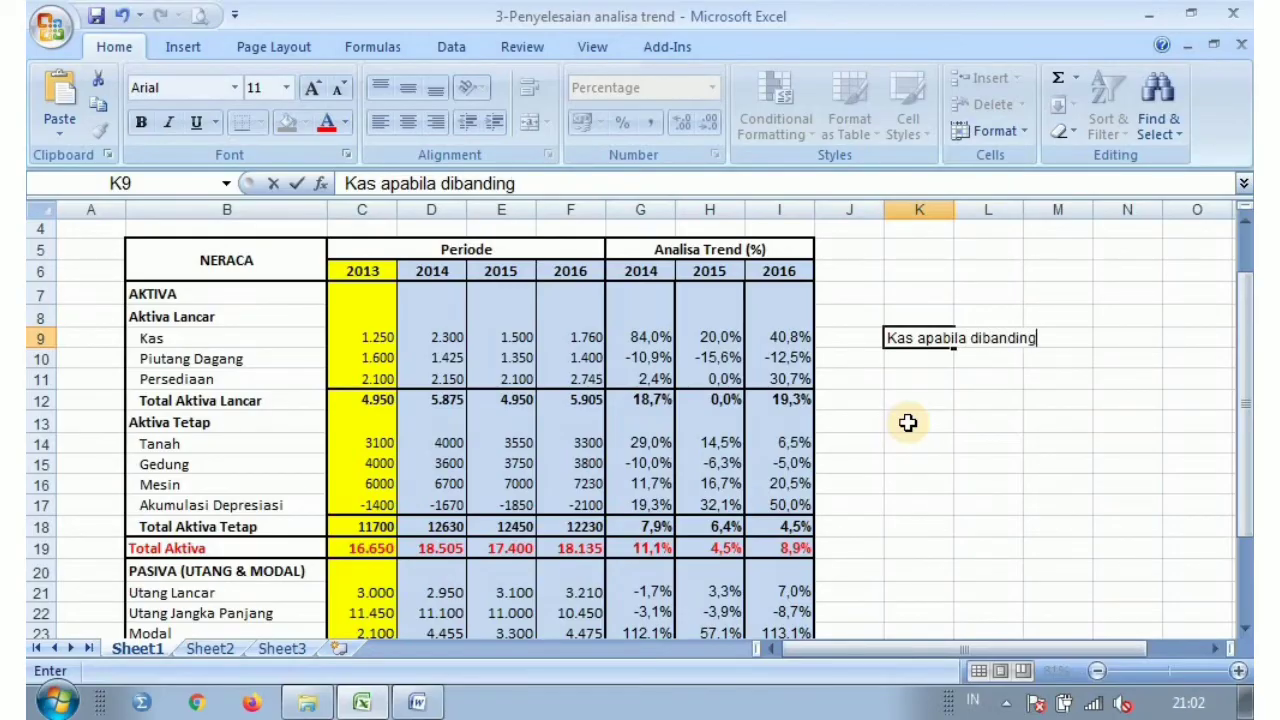
type("kan dengan tahun 2013")
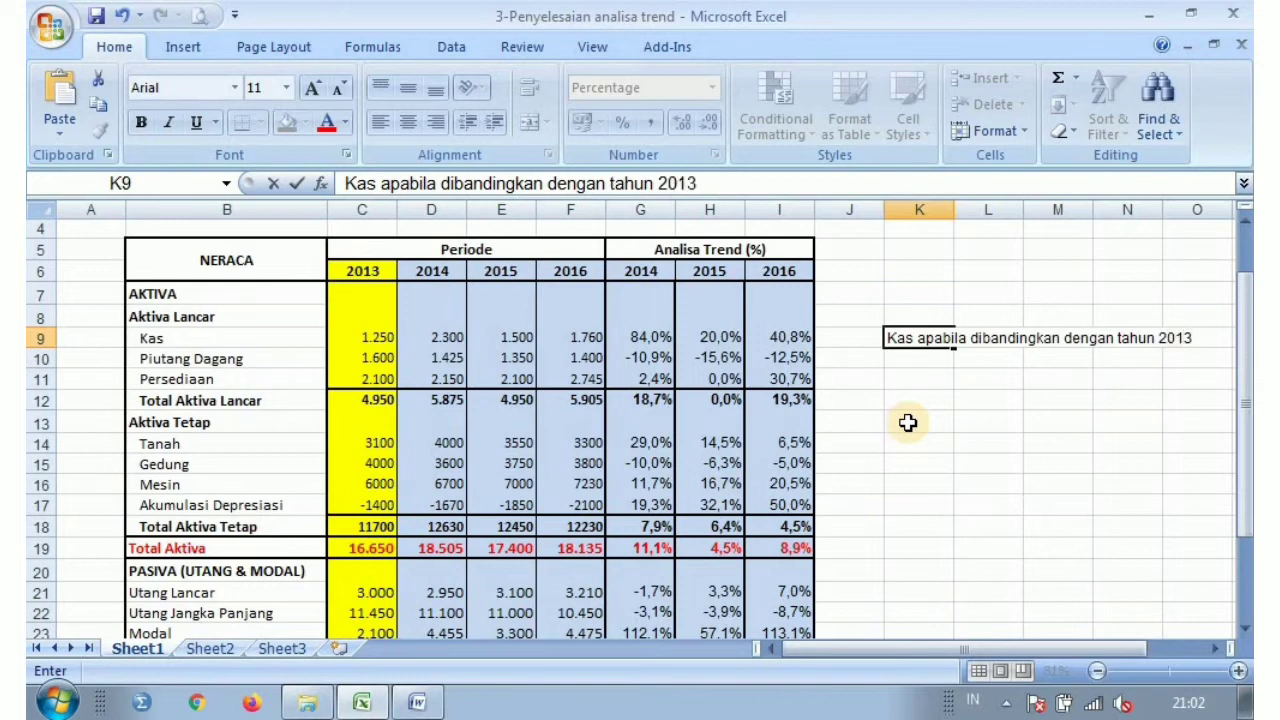
type("yaitu")
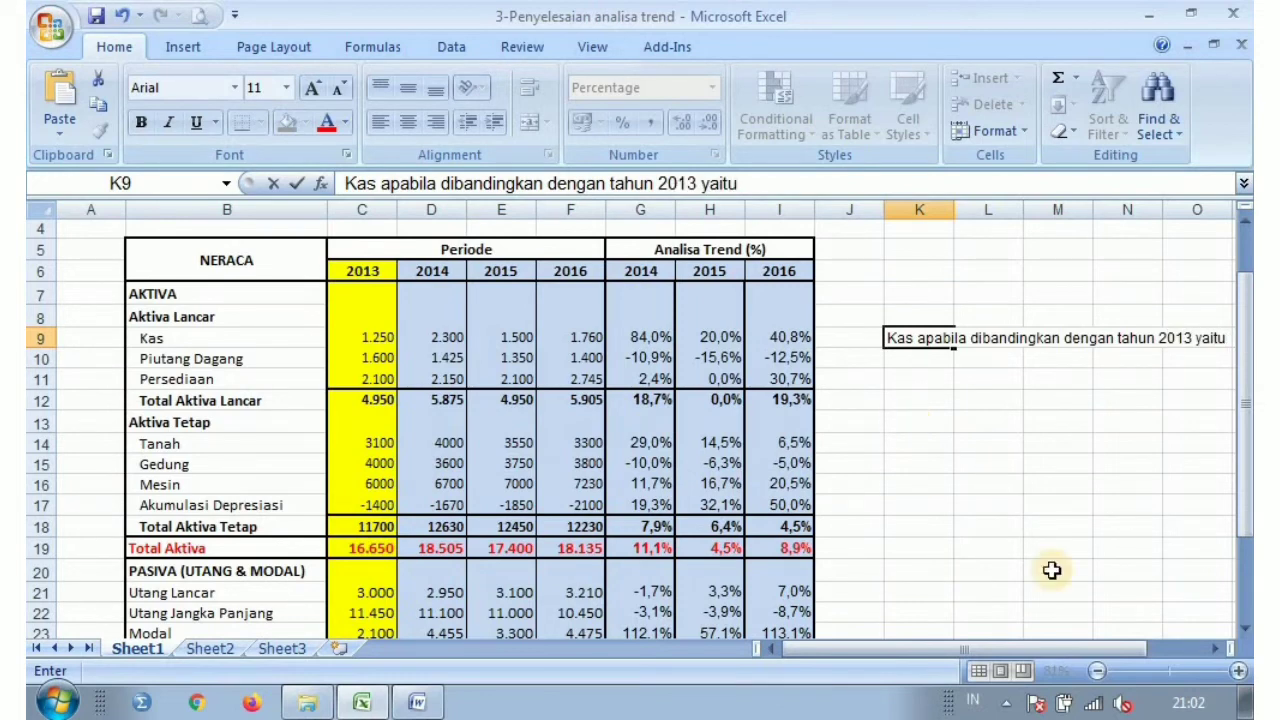
Continue the sentence in K9 with "bahwa pada tahun 2014 naik sebesar 20,0%,"
left_click_drag(1100, 650, 1170, 660)
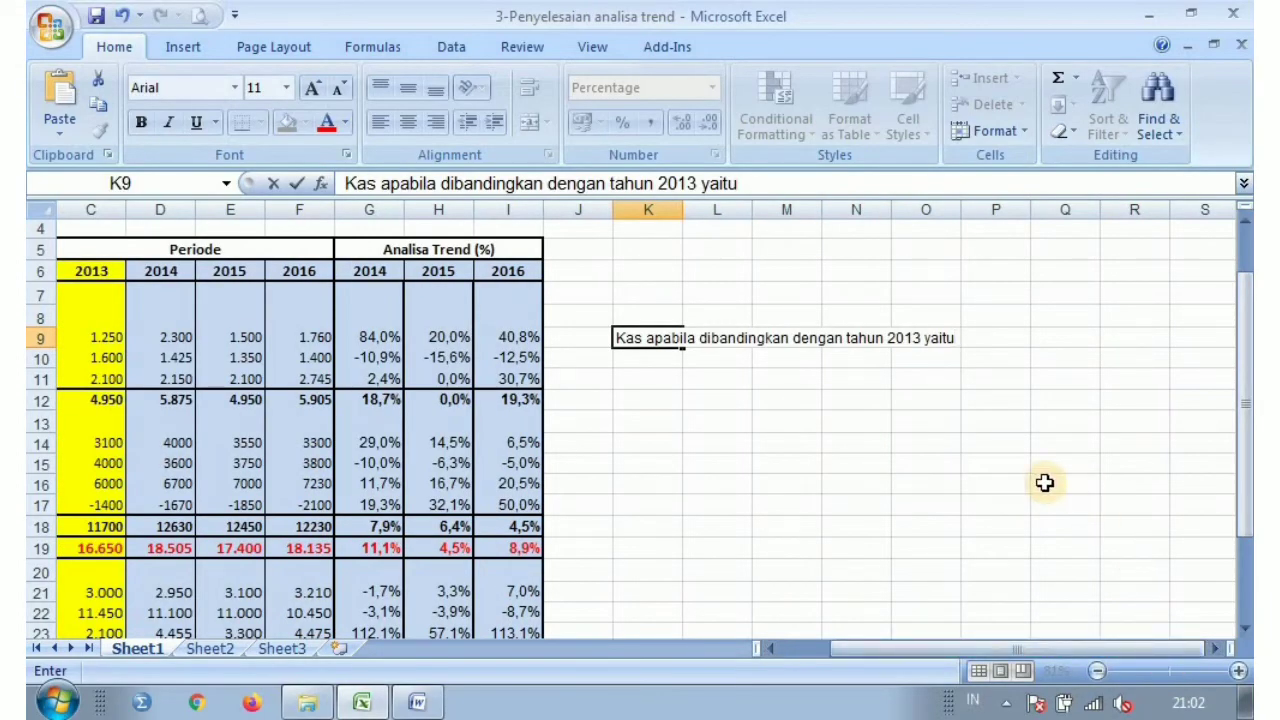
type("tu bahwa")
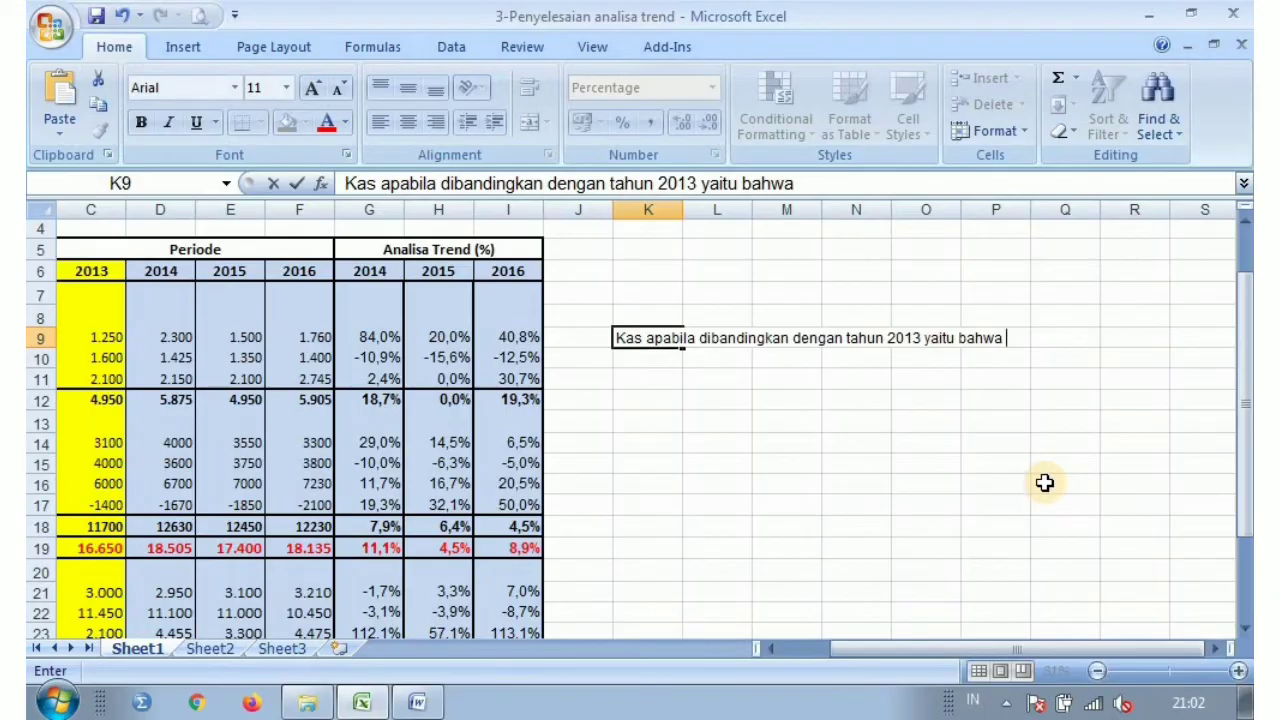
type("pada t")
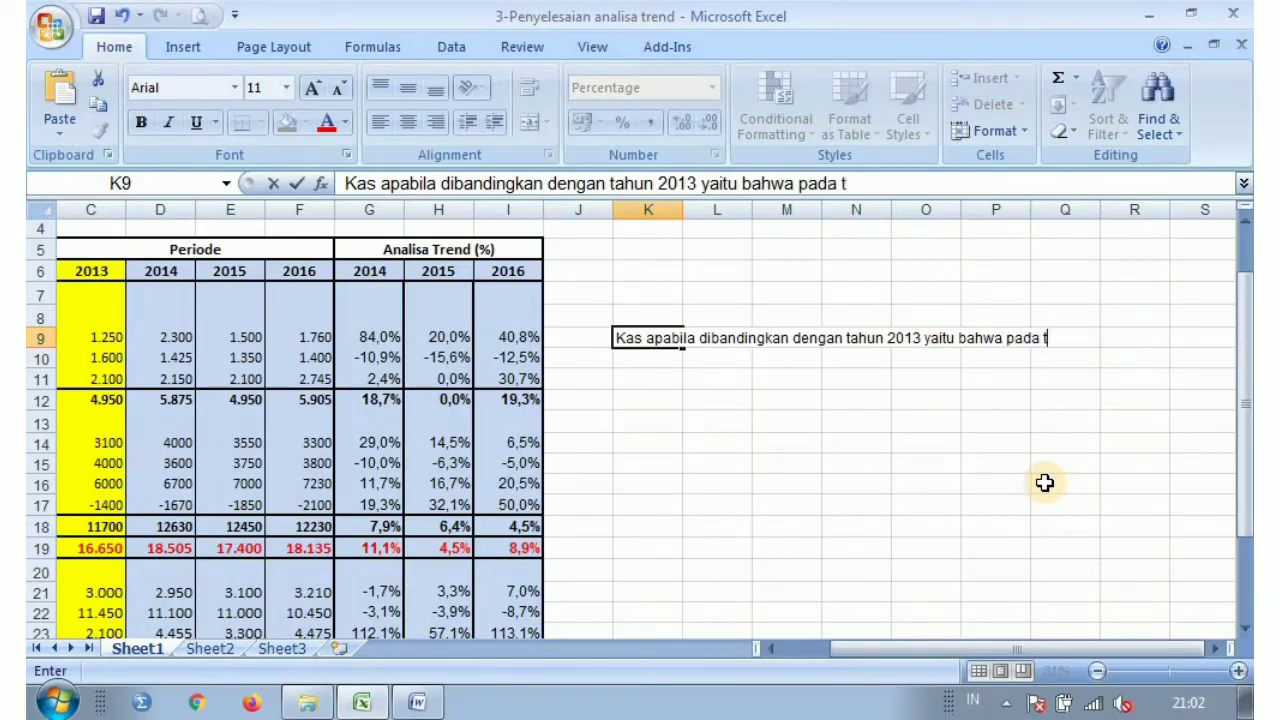
type("ahun 2014 n")
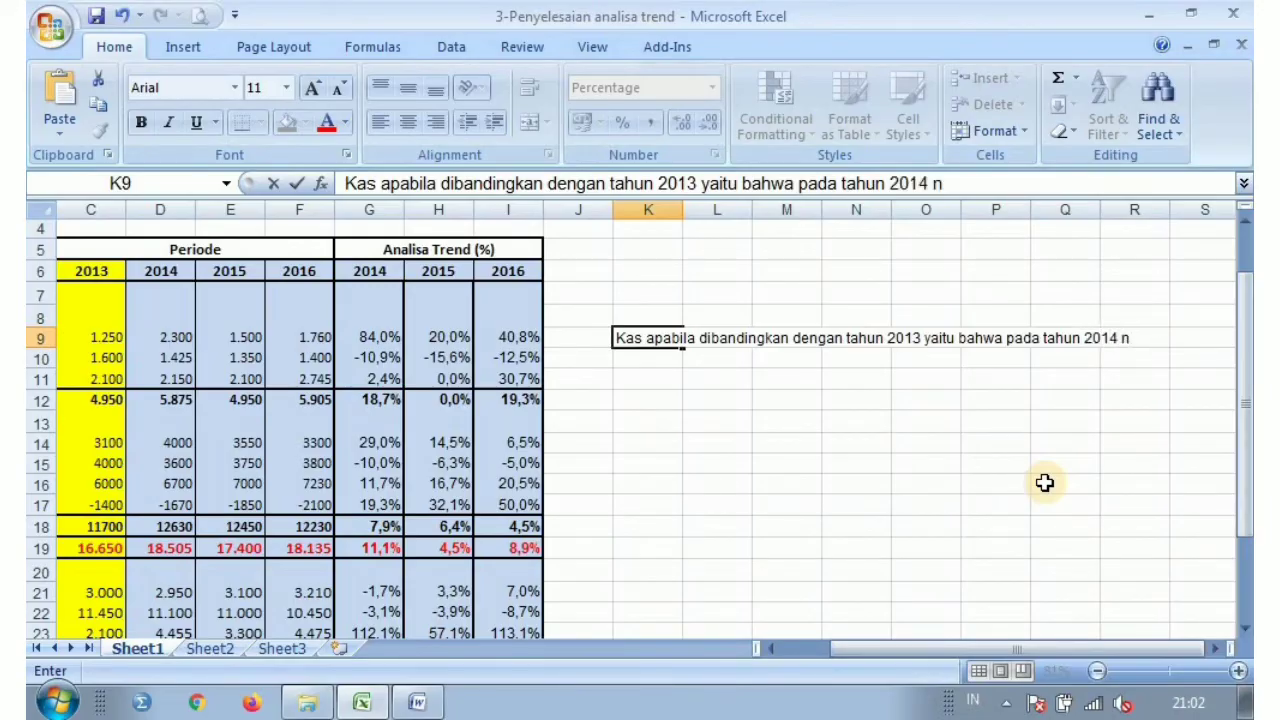
type("aik sebesar 2")
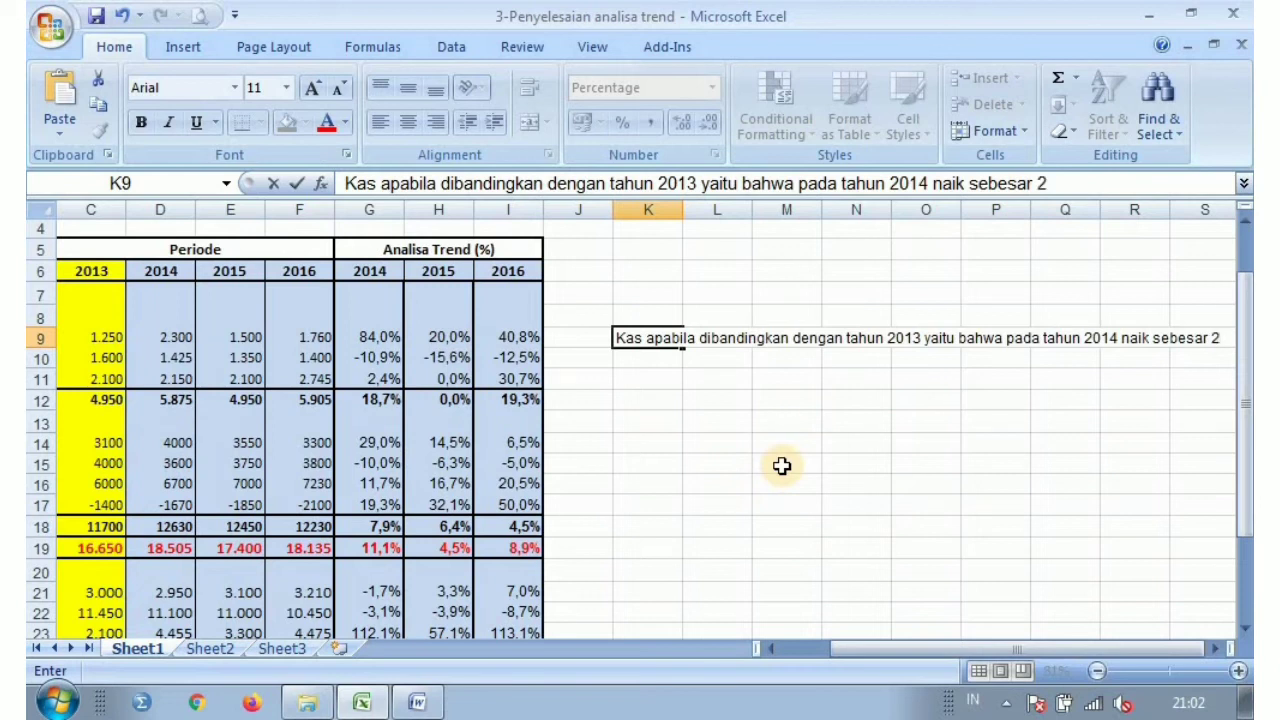
type("0,0")
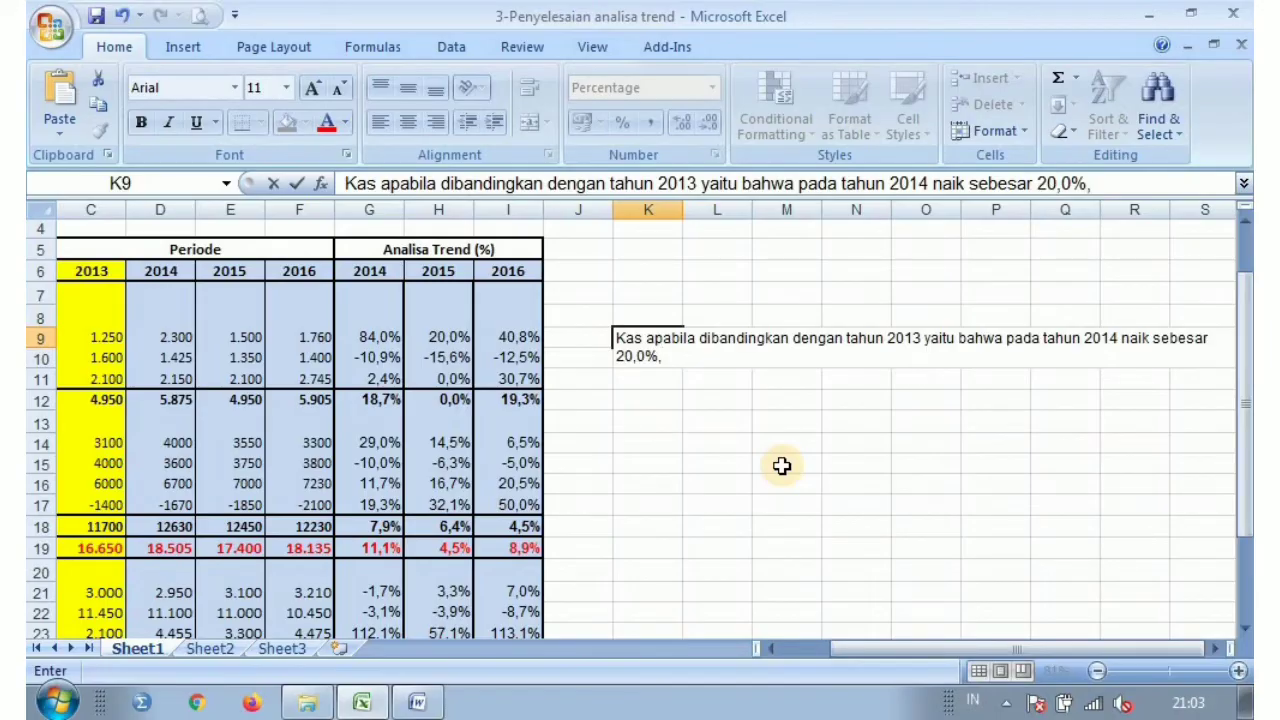
type("%,")
key("Return")
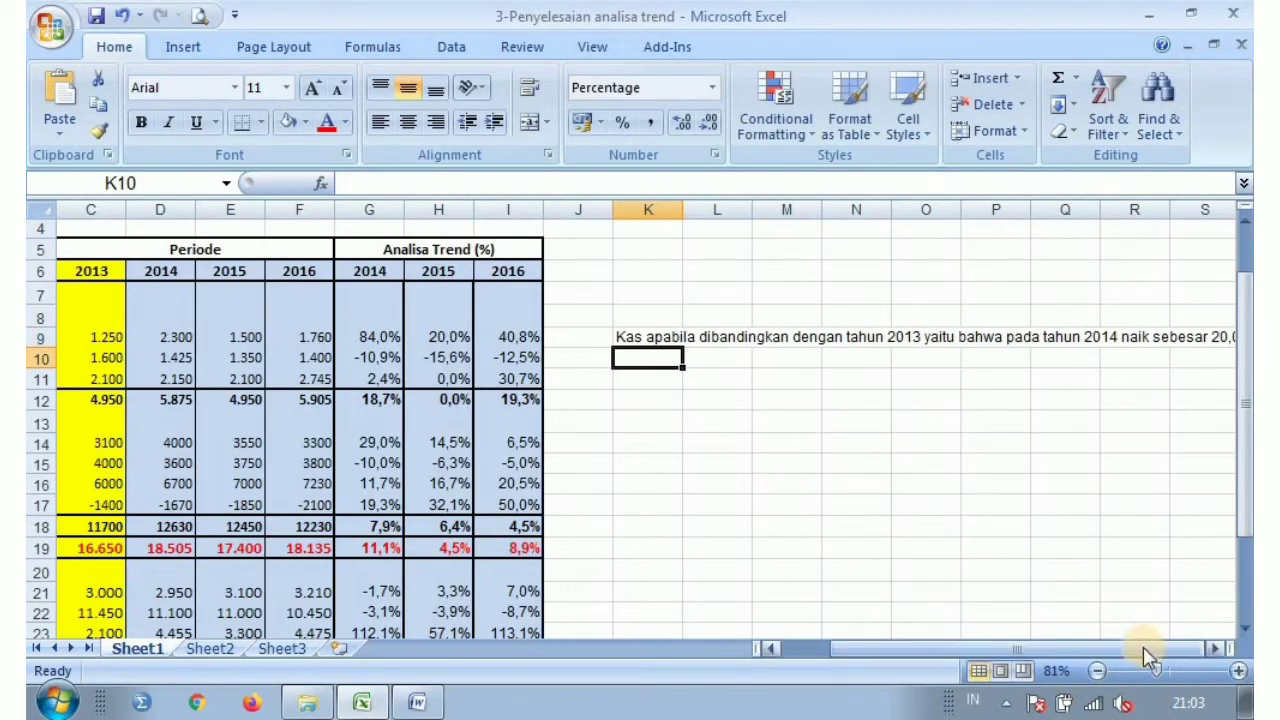
Extend the Kas interpretation in K9 with "demikian juga pada tahun 2015"
left_click(1192, 444)
key("Right")
key("Right")
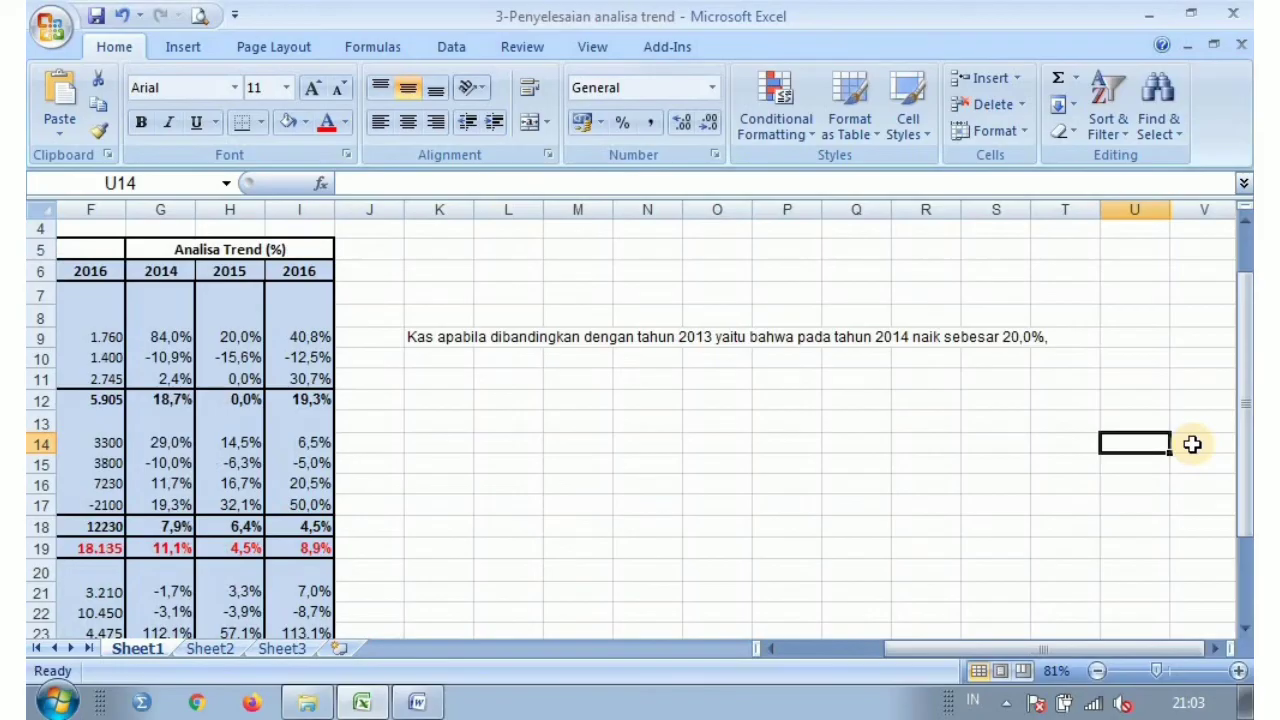
left_click(424, 354)
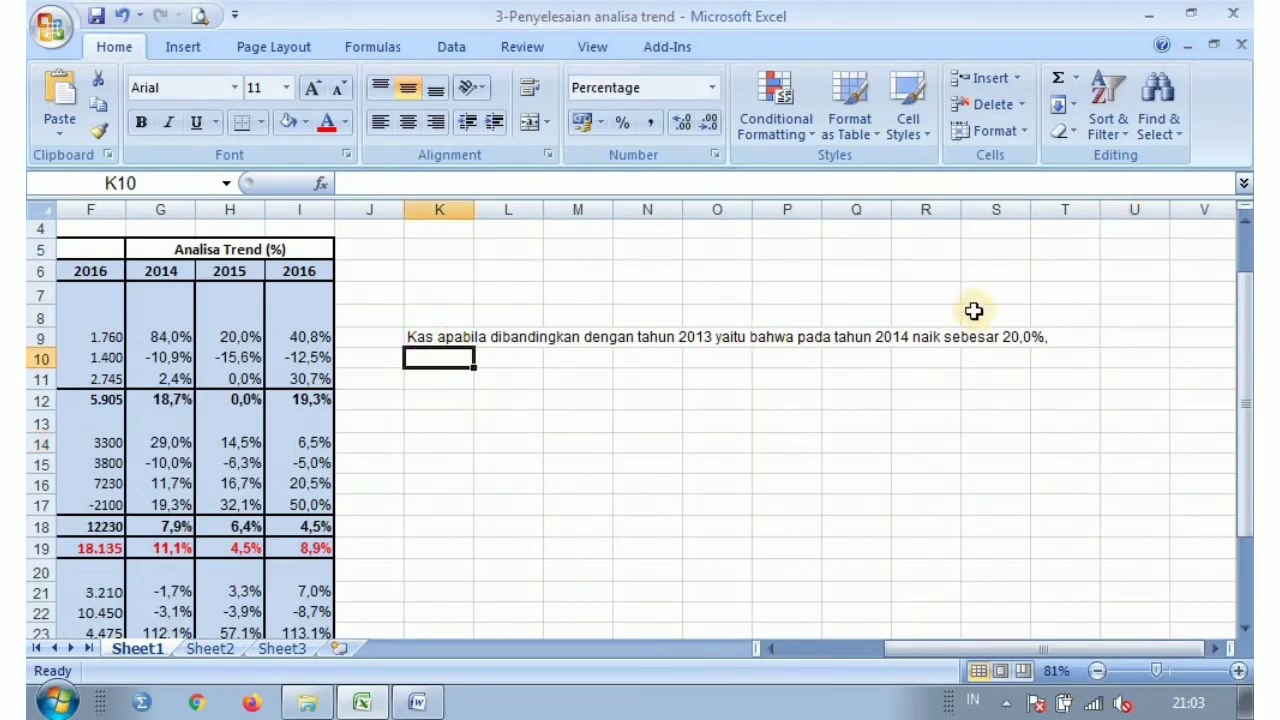
left_click(1088, 341)
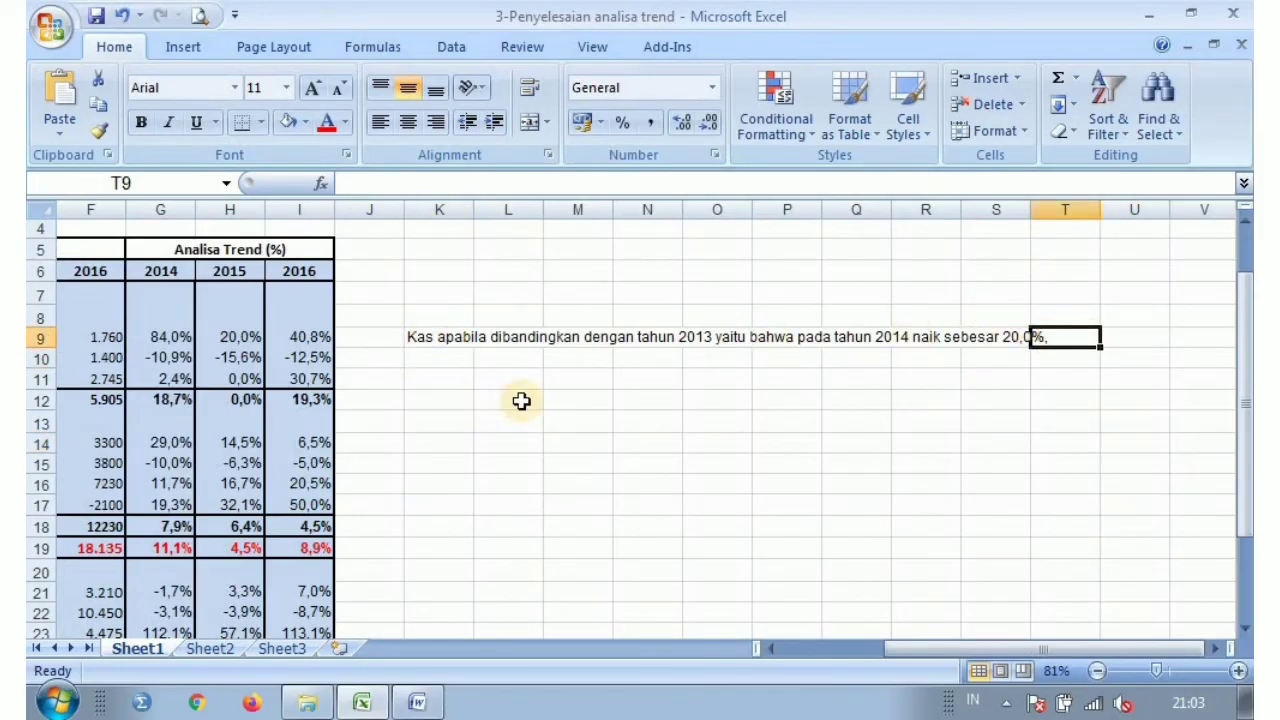
left_click(443, 337)
left_click(1110, 179)
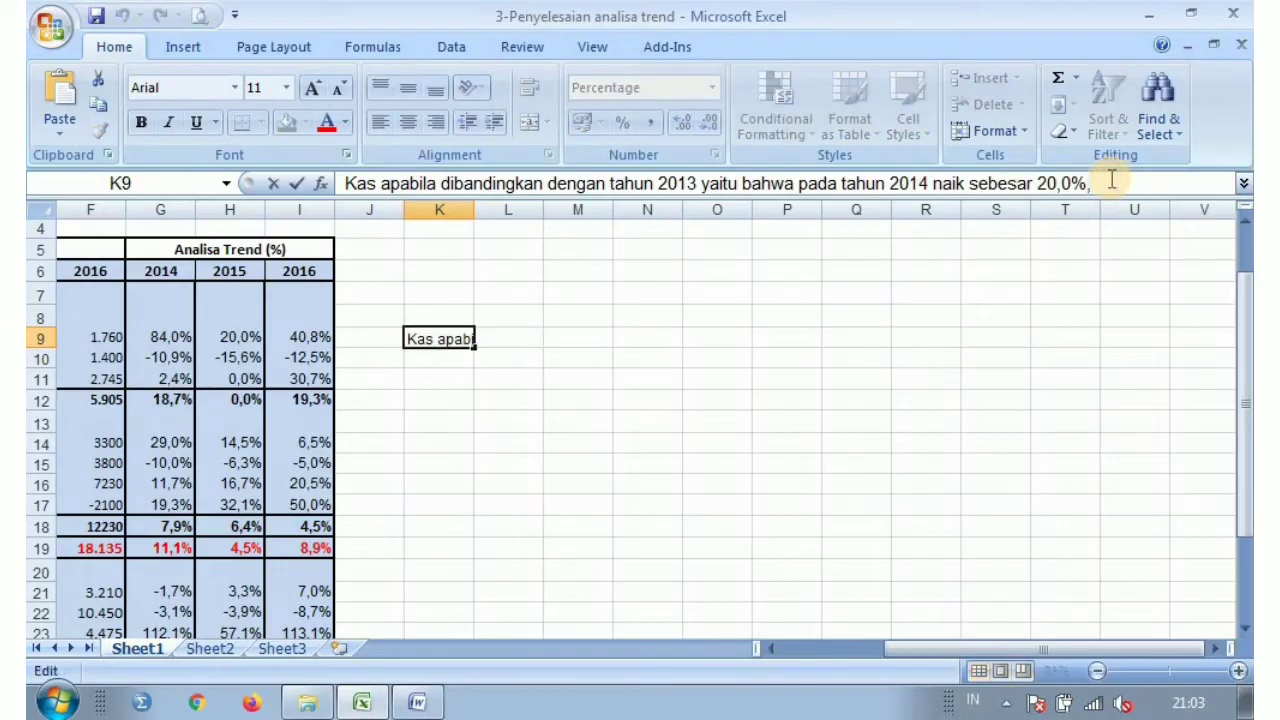
type("demikian ju")
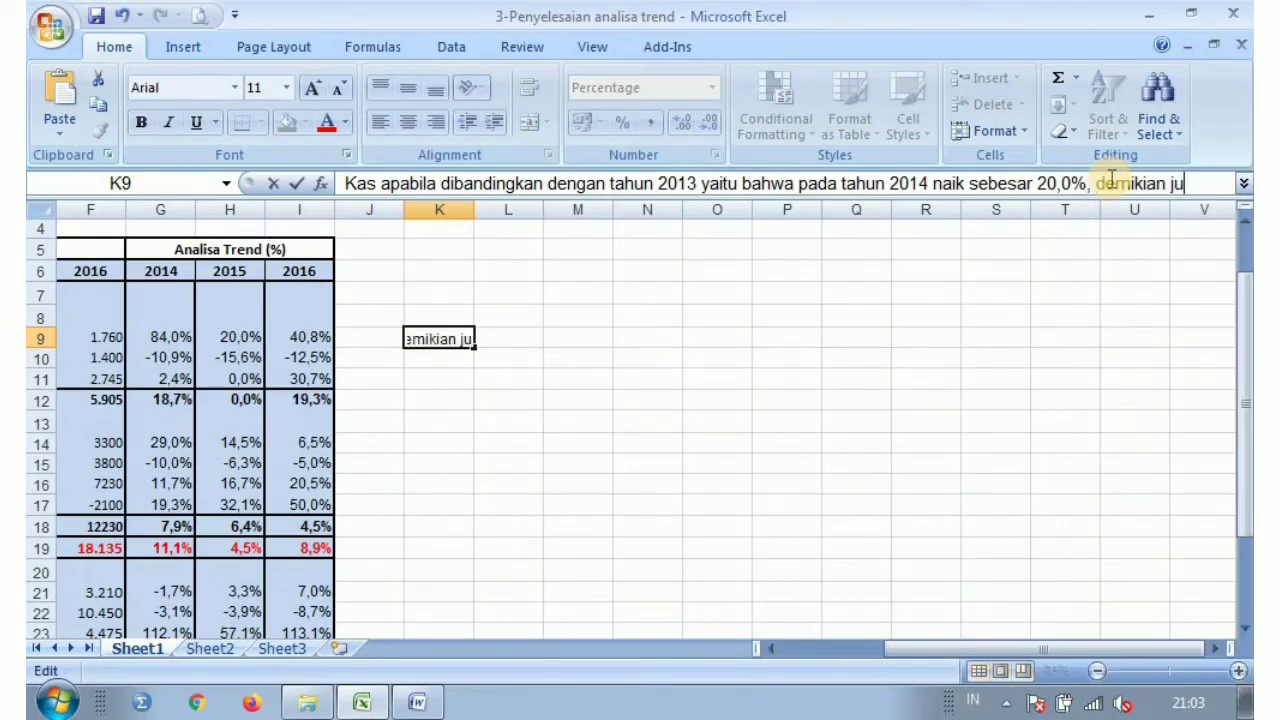
type("ga pada ")
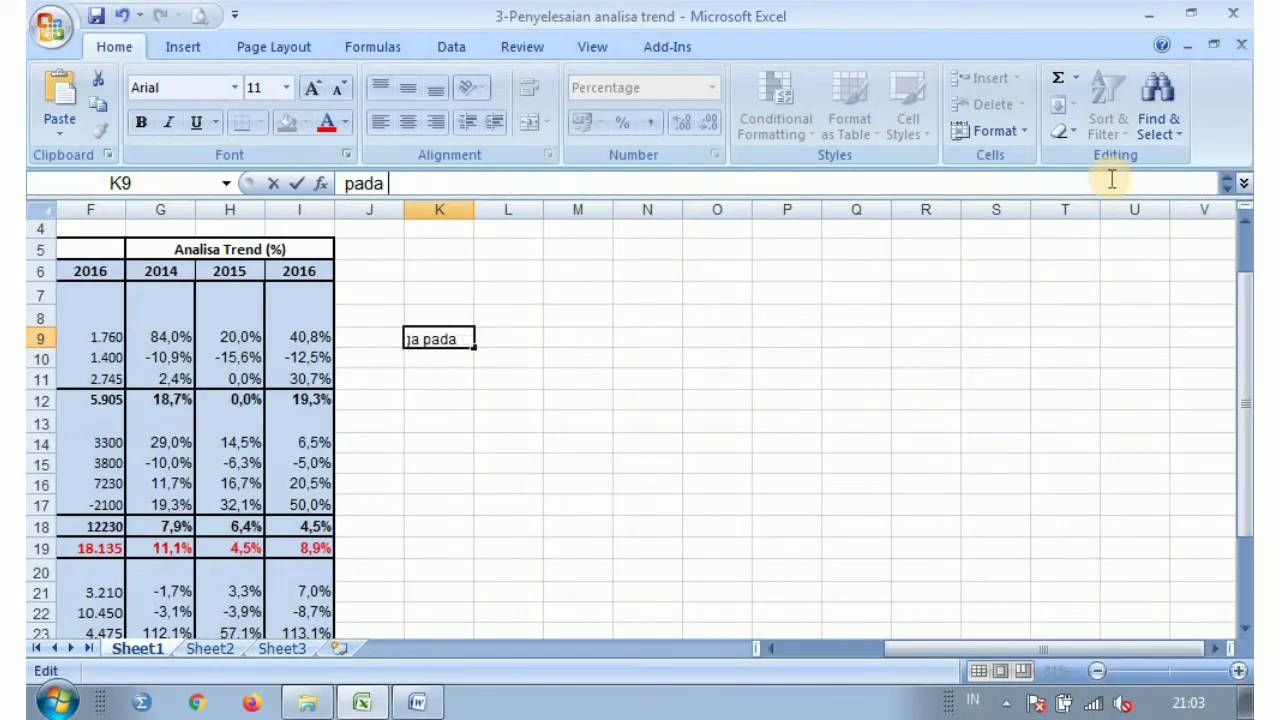
type("tahun 2015")
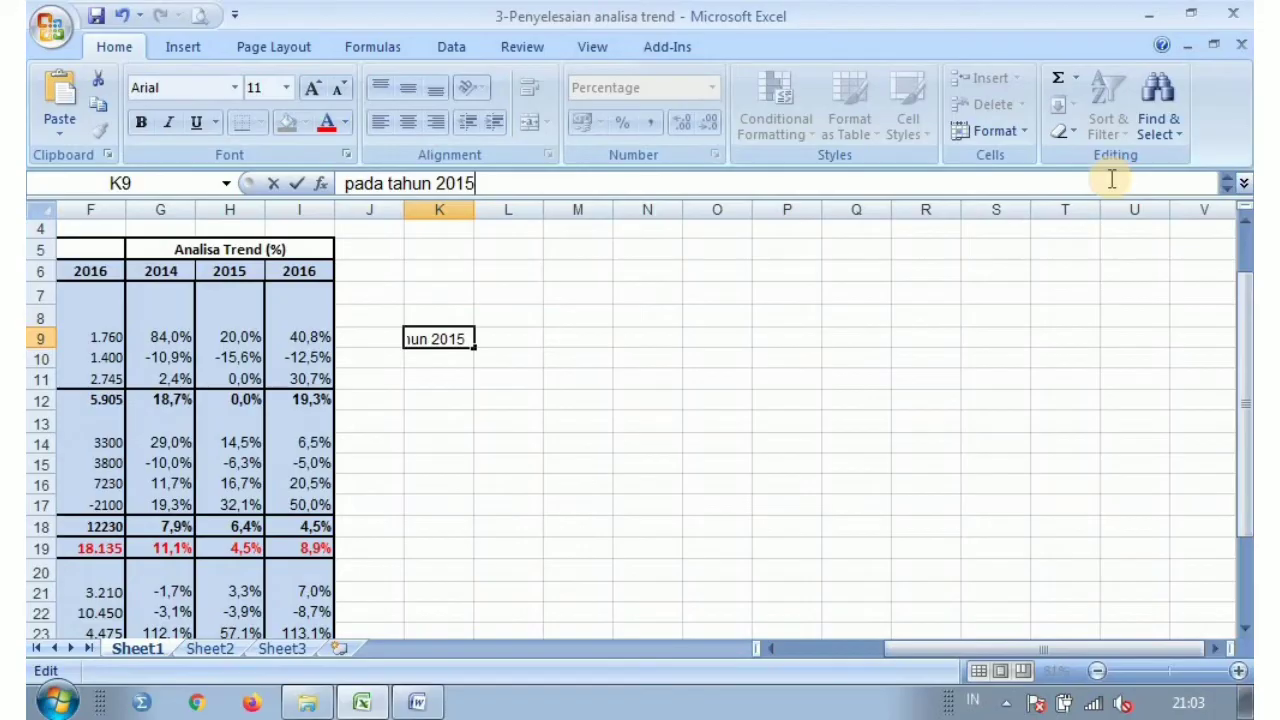
key("Return")
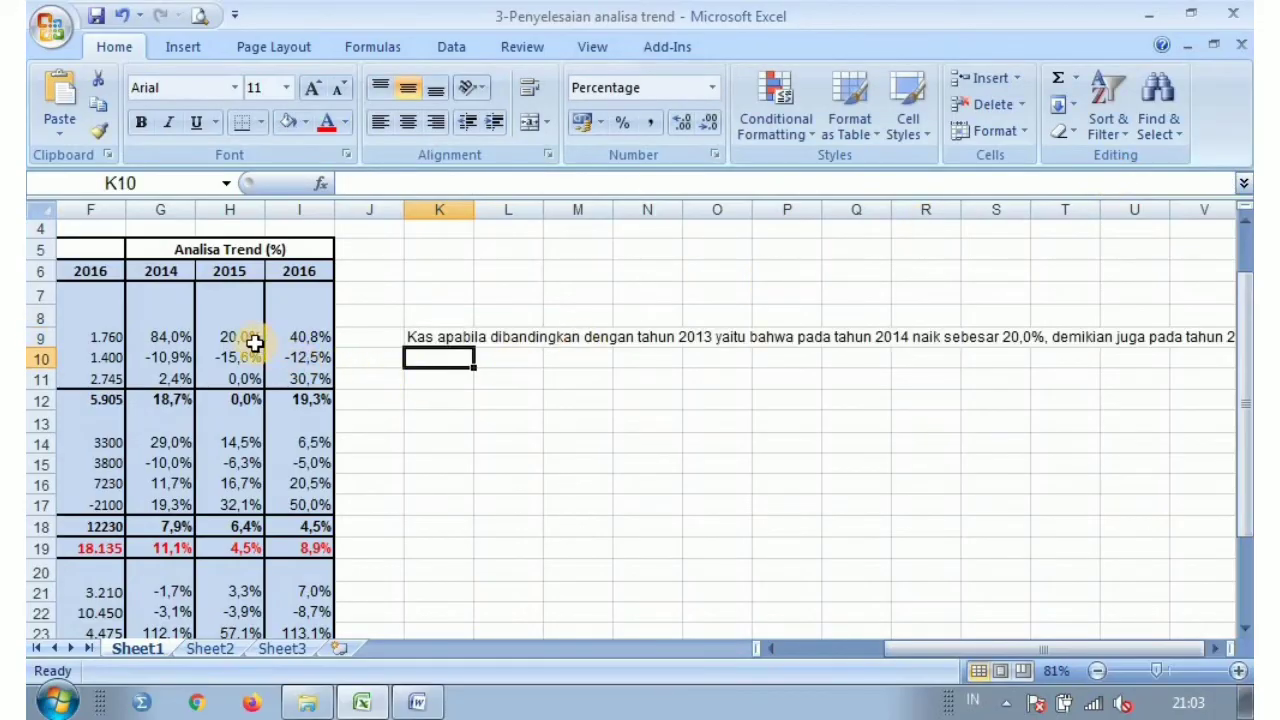
Correct the 2014 increase in the K9 sentence to 84,0%, matching the Kas trend percentage in G9
left_click(183, 338)
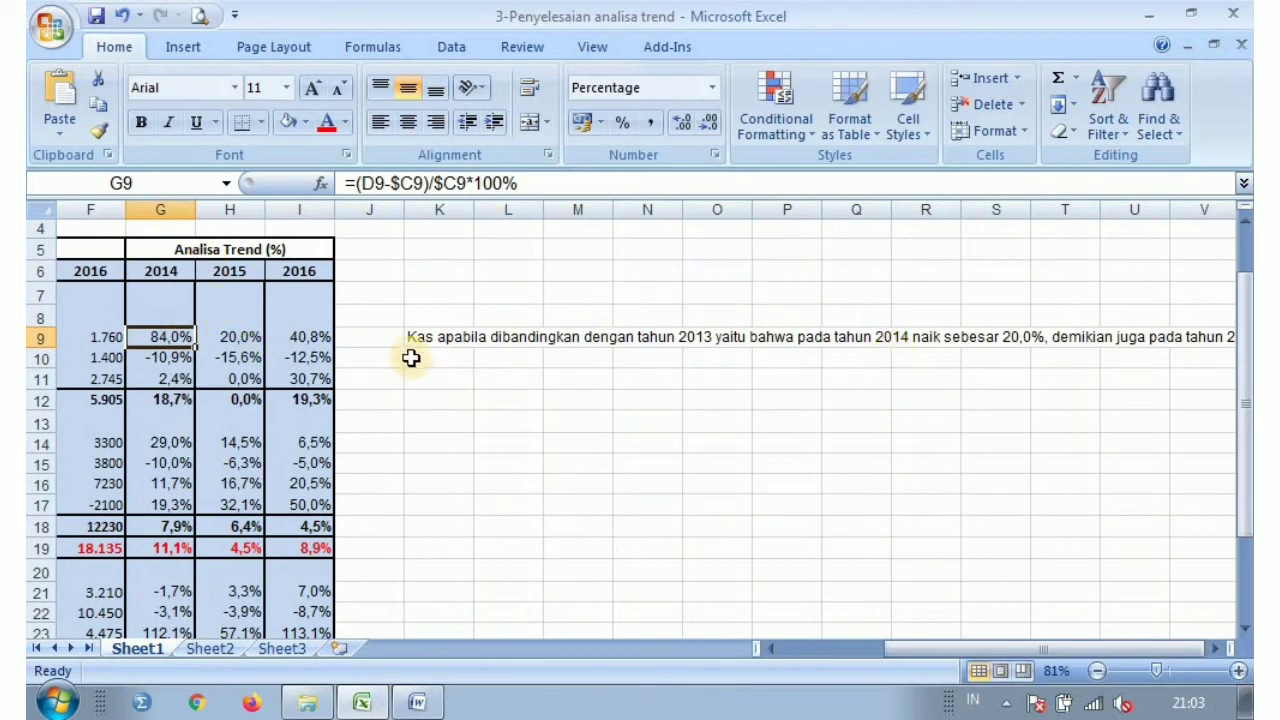
left_click(415, 337)
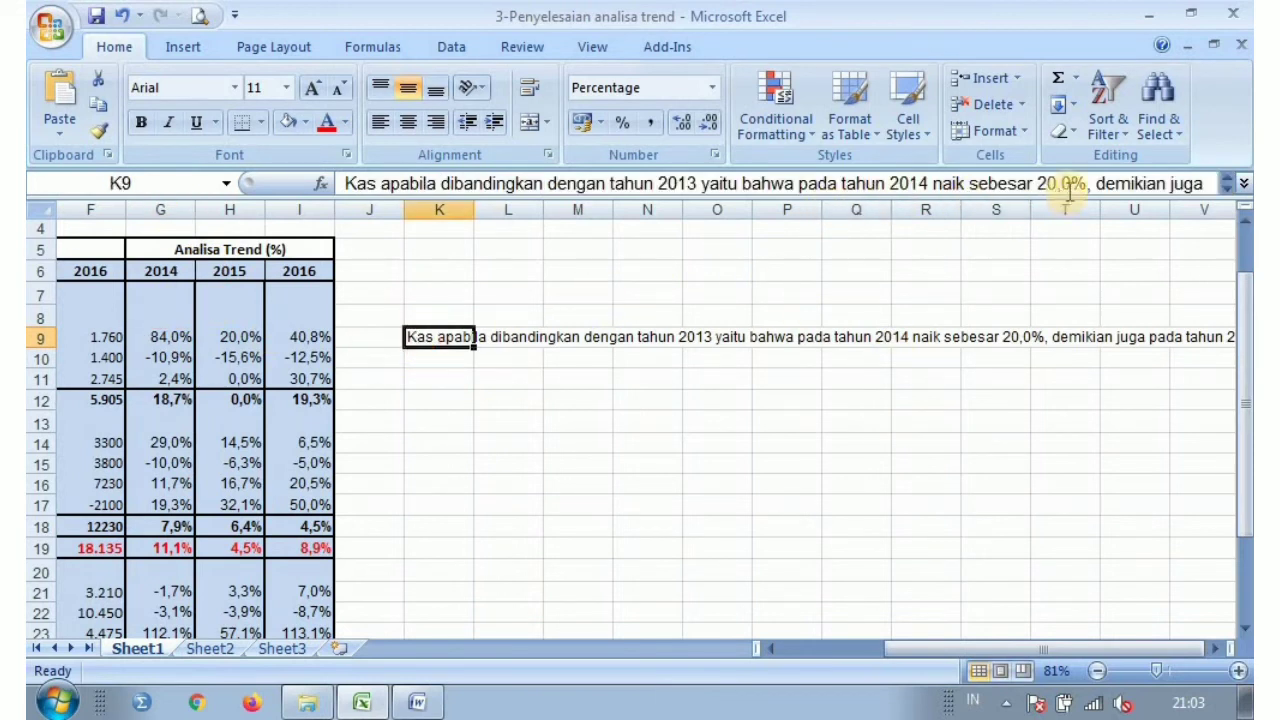
left_click_drag(1037, 183, 1070, 184)
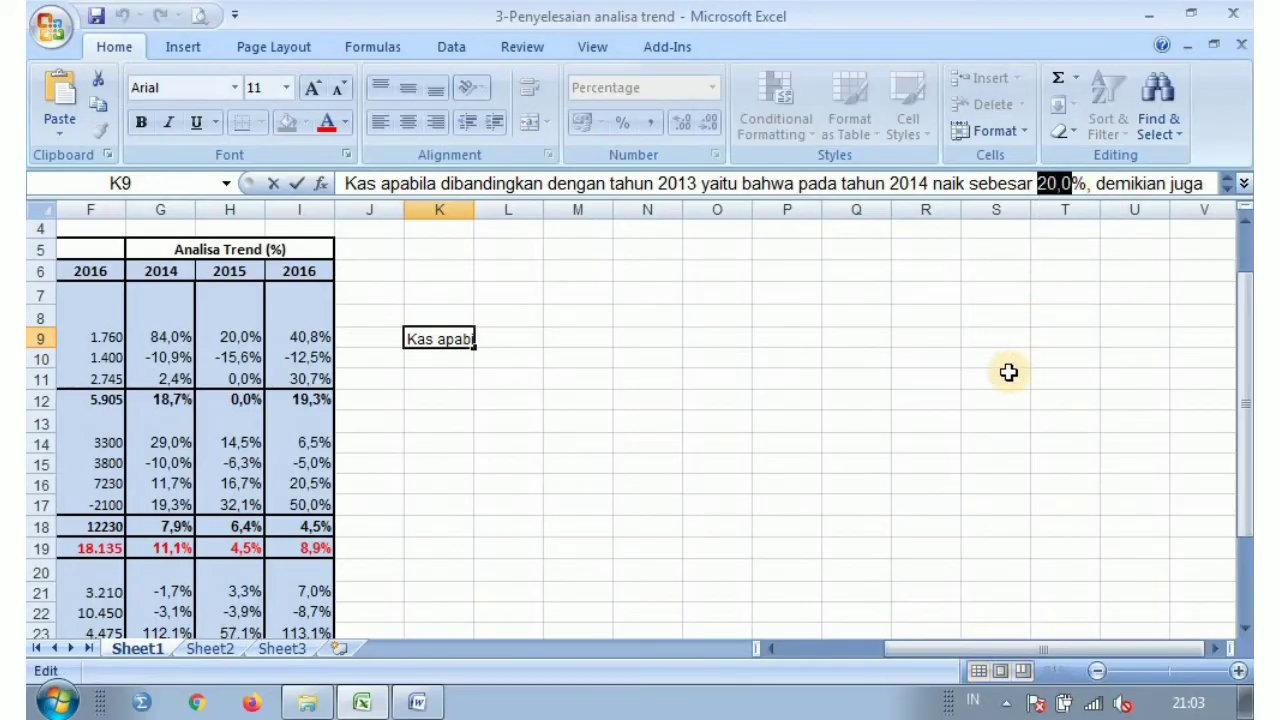
type("8")
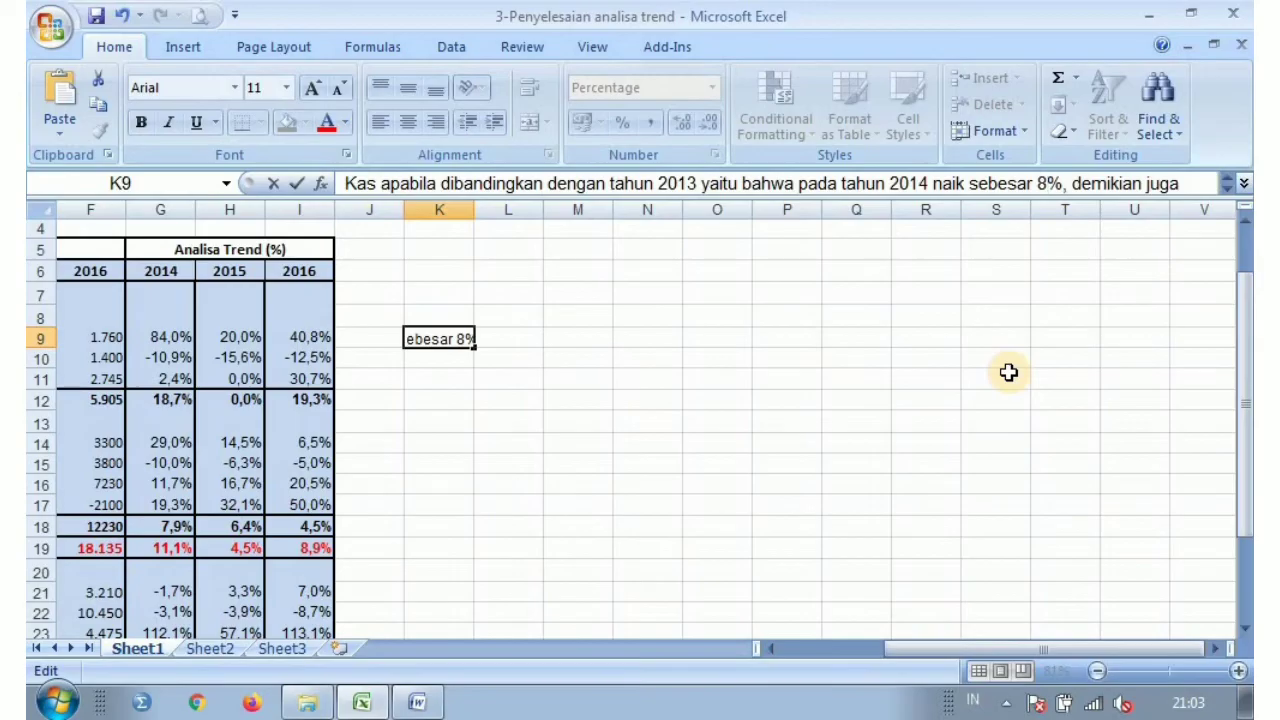
type("4,0")
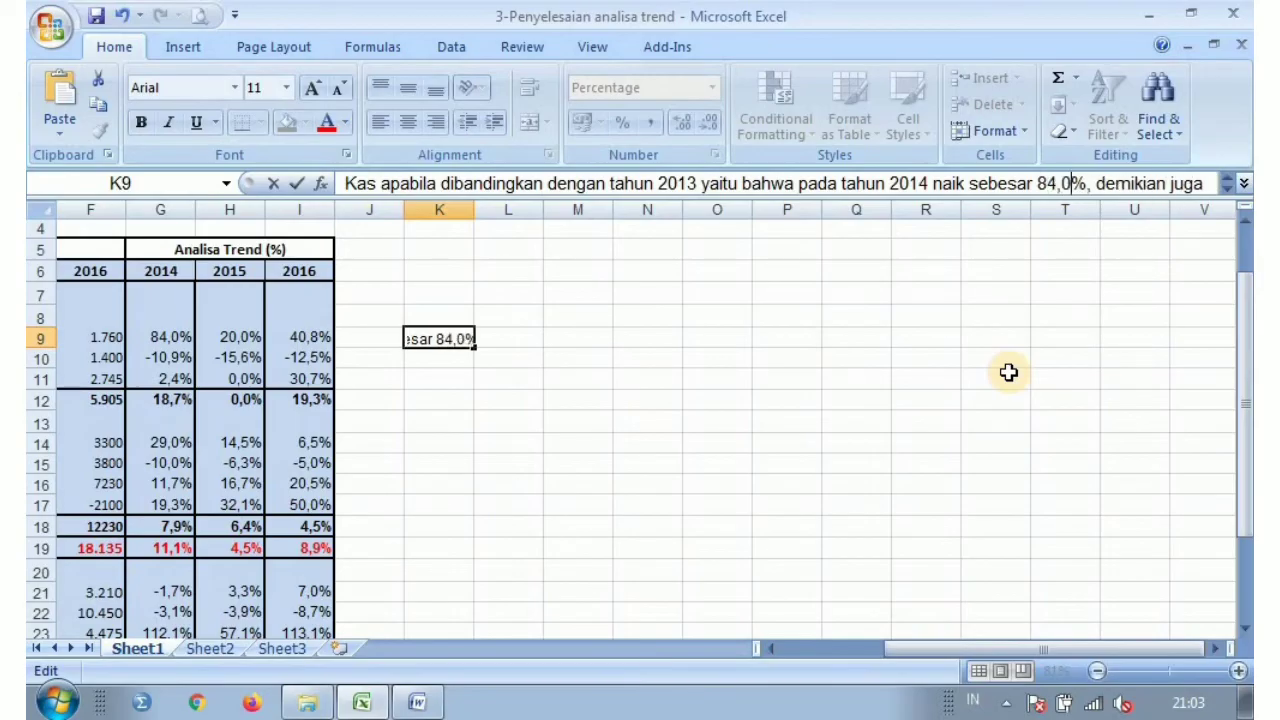
key("Return")
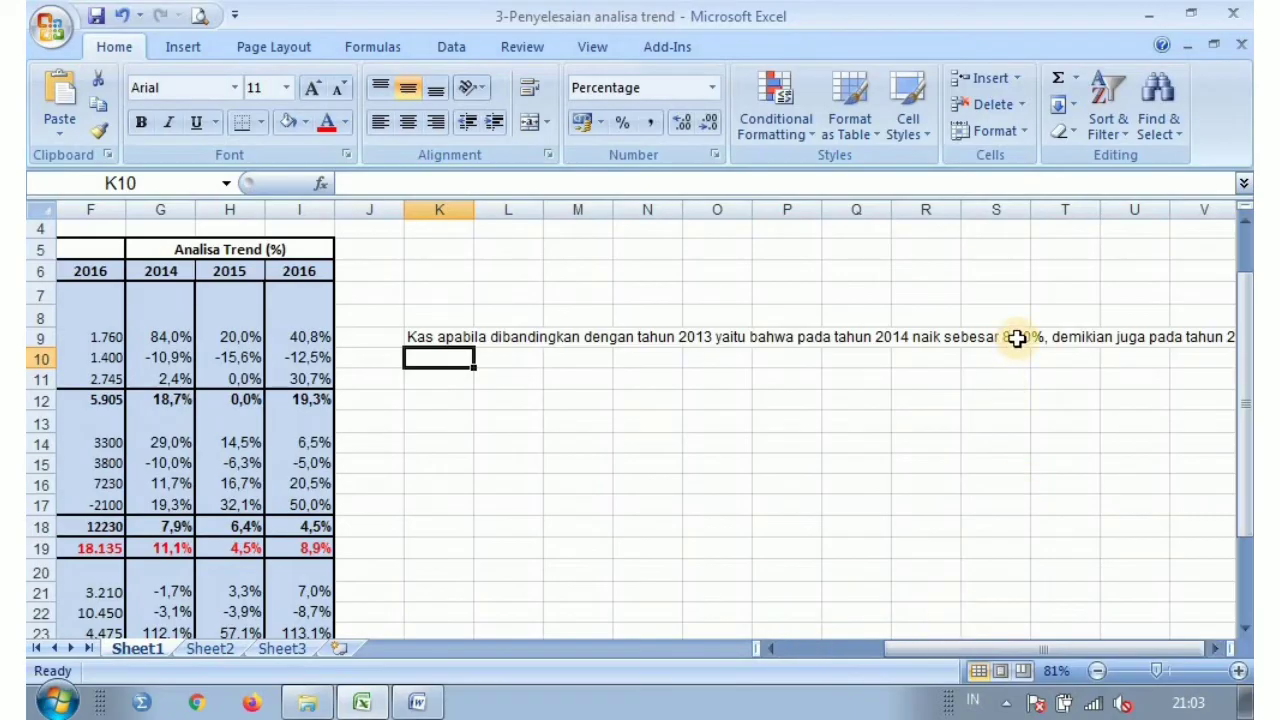
Check the Kas sentence along row 9 against the Kas trend percentages of 2014, 2015 and 2016
left_click(1010, 337)
left_click(440, 337)
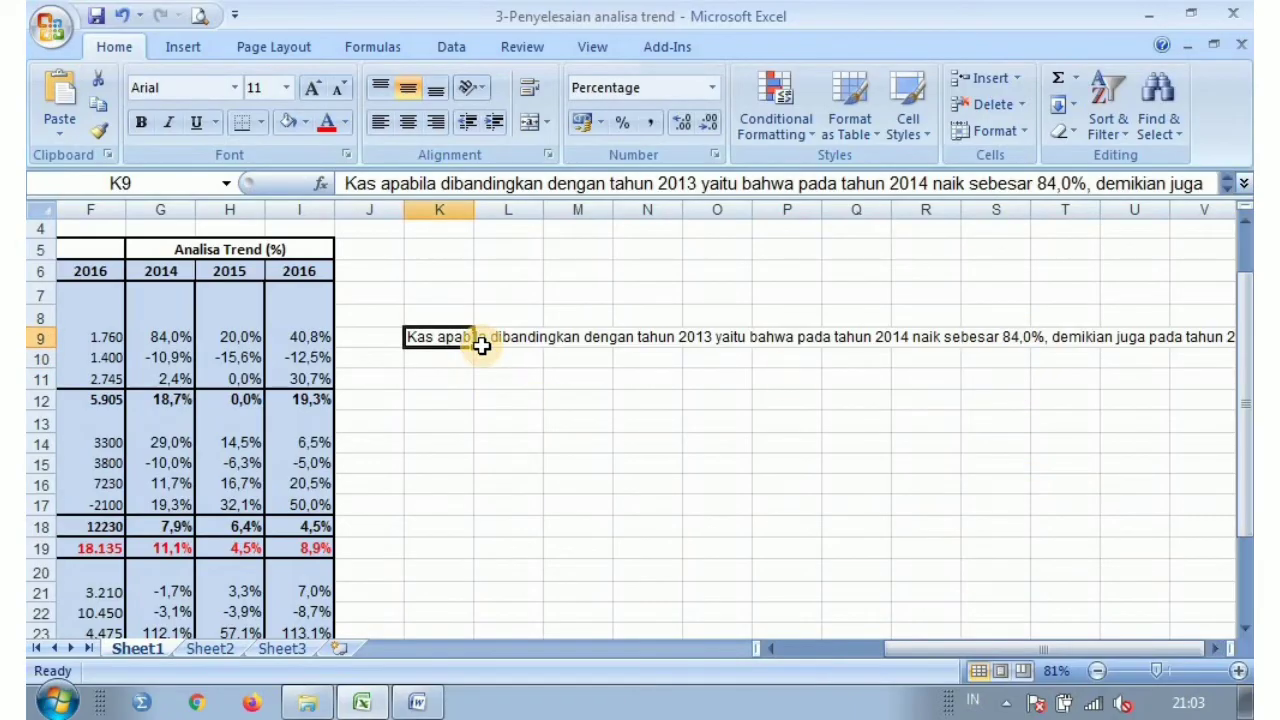
left_click(481, 340)
key("Right")
key("Right")
key("Right")
key("Right")
key("Right")
key("Right")
key("Right")
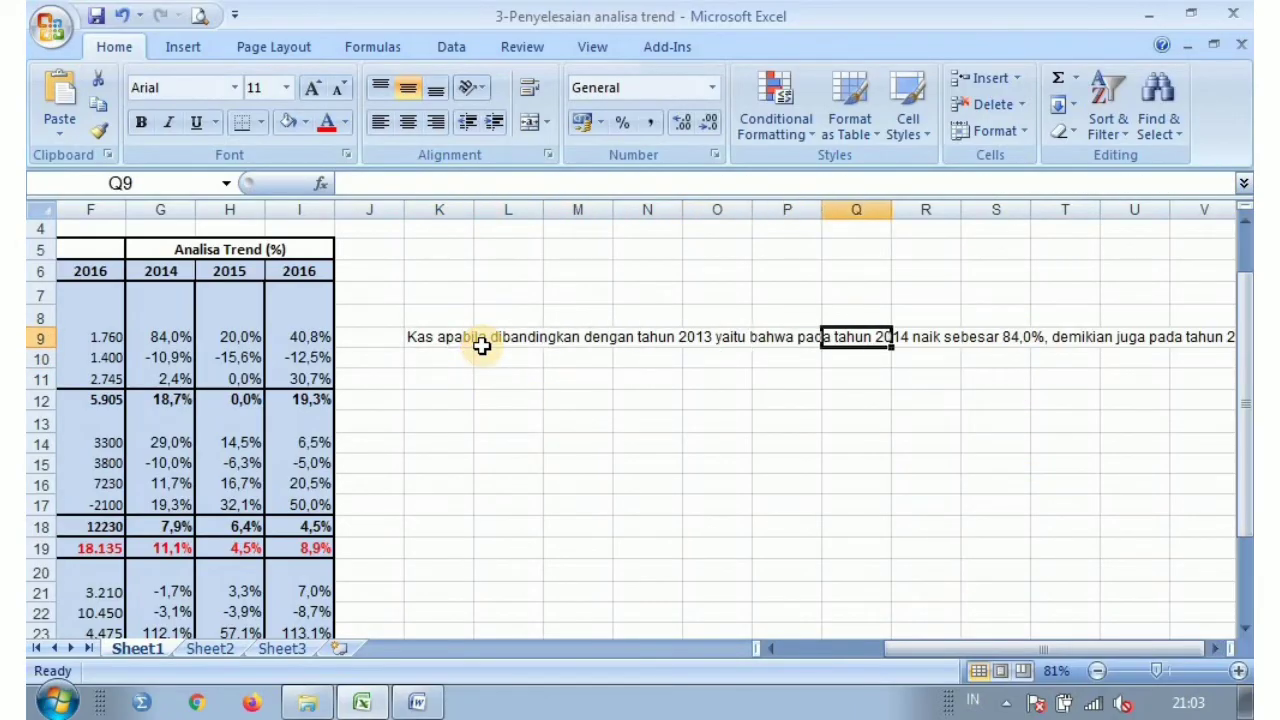
key("Right")
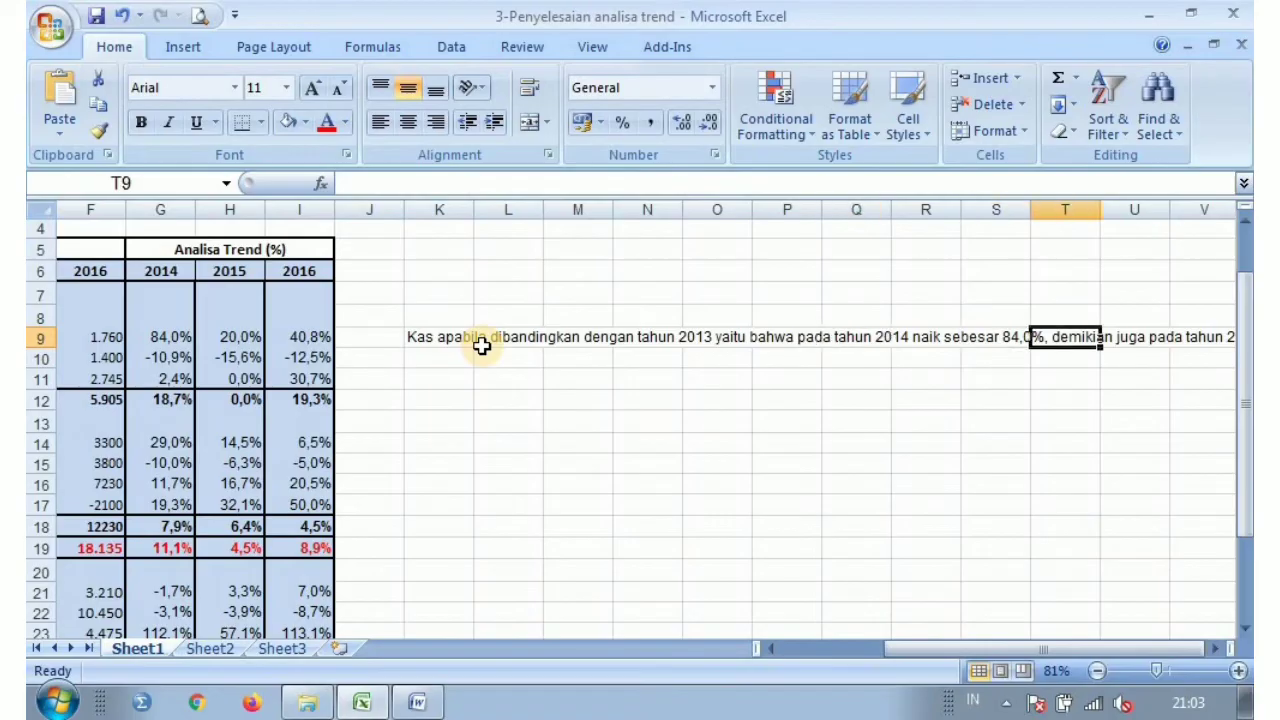
left_click(249, 340)
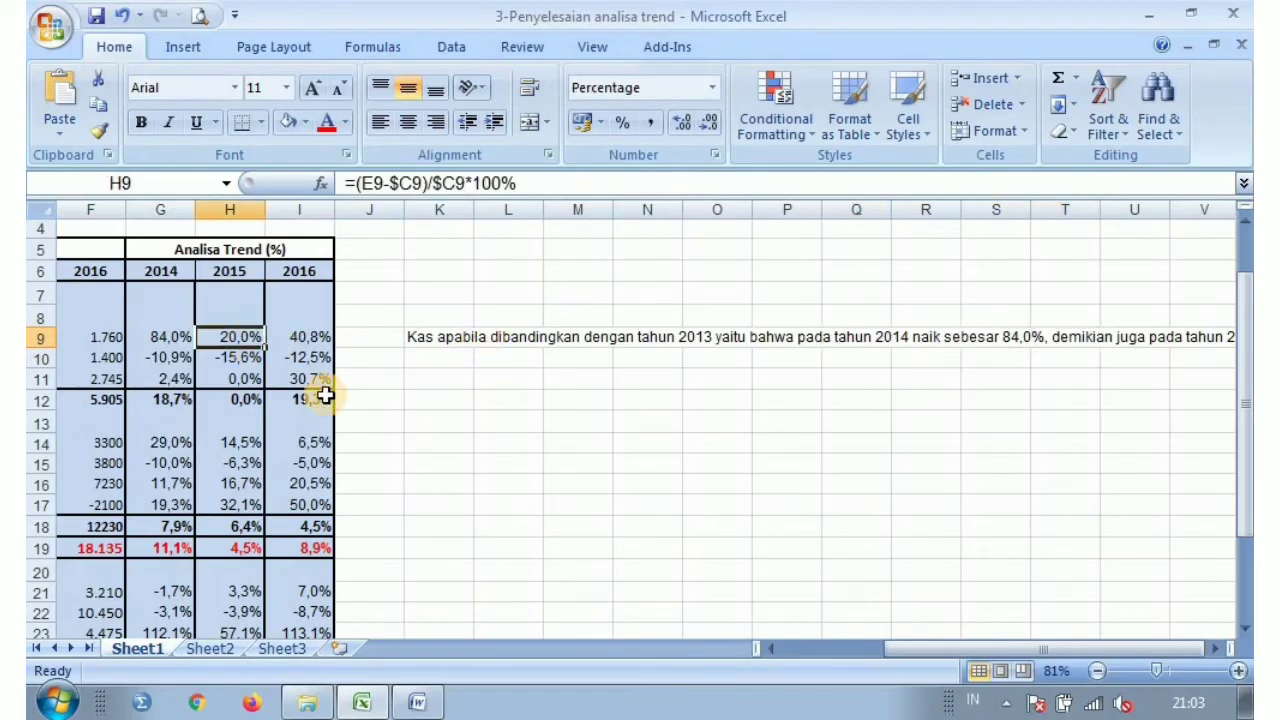
left_click(322, 268)
left_click(313, 340)
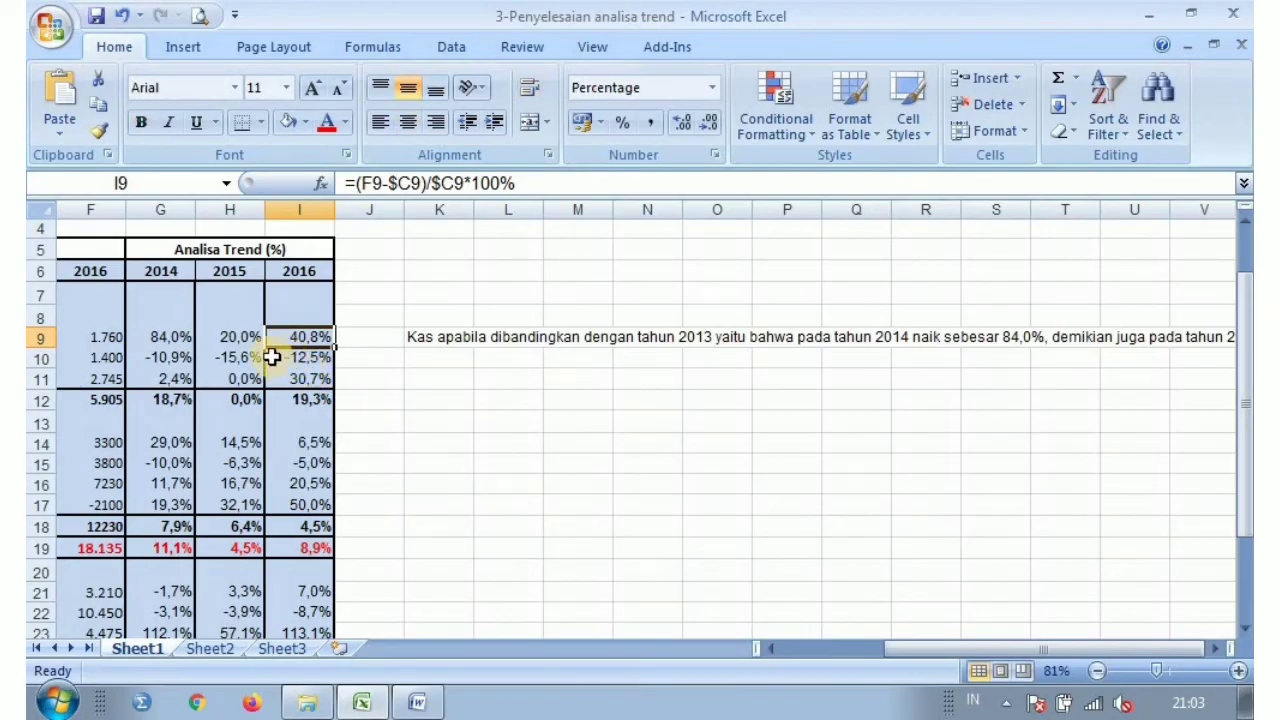
left_click(172, 342)
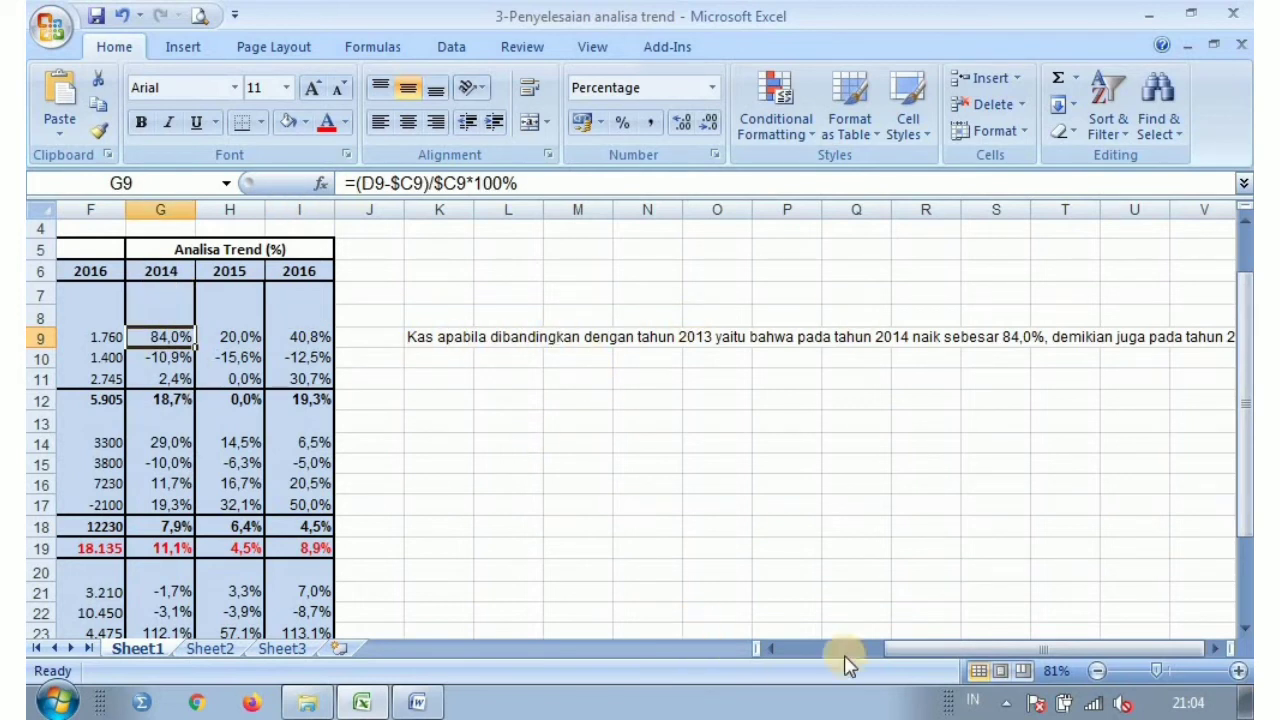
Read the Kas interpretation from K9 across the row to where its text ends in column W
left_click(447, 336)
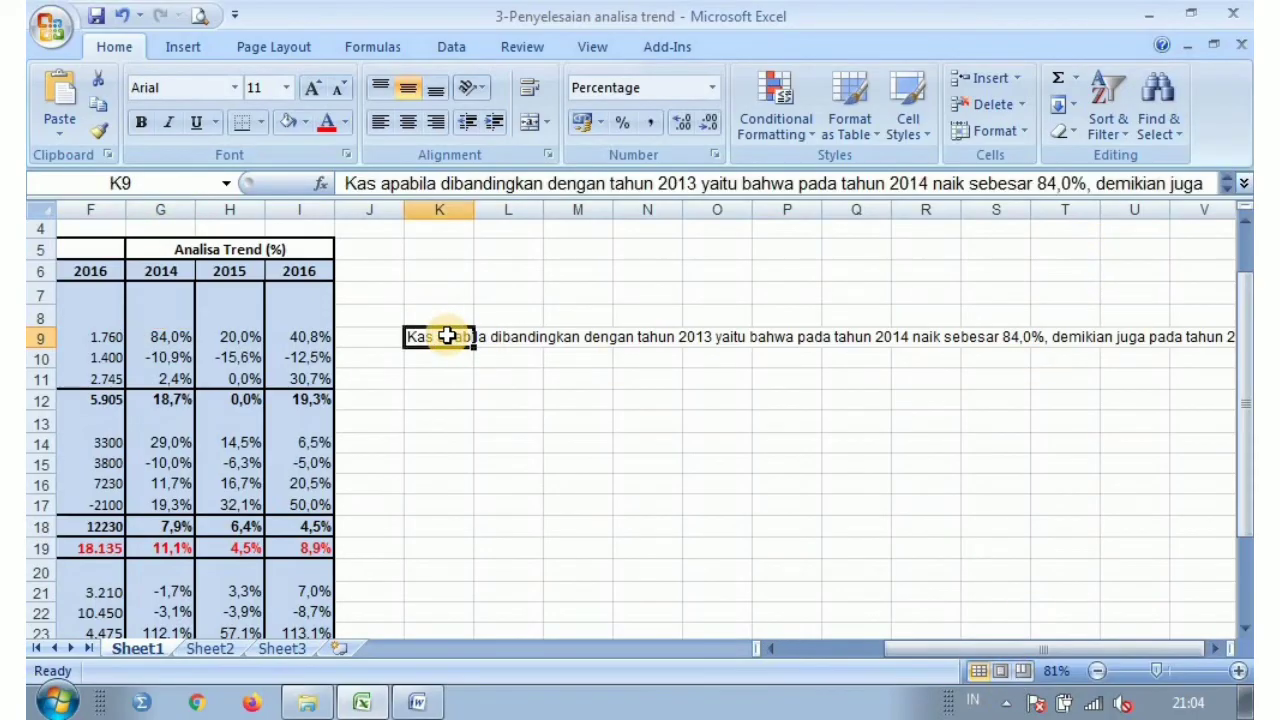
key("Right")
key("Right")
key("Right")
key("Right")
key("Right")
key("Right")
key("Right")
key("Right")
key("Right")
key("Right")
key("Right")
key("Right")
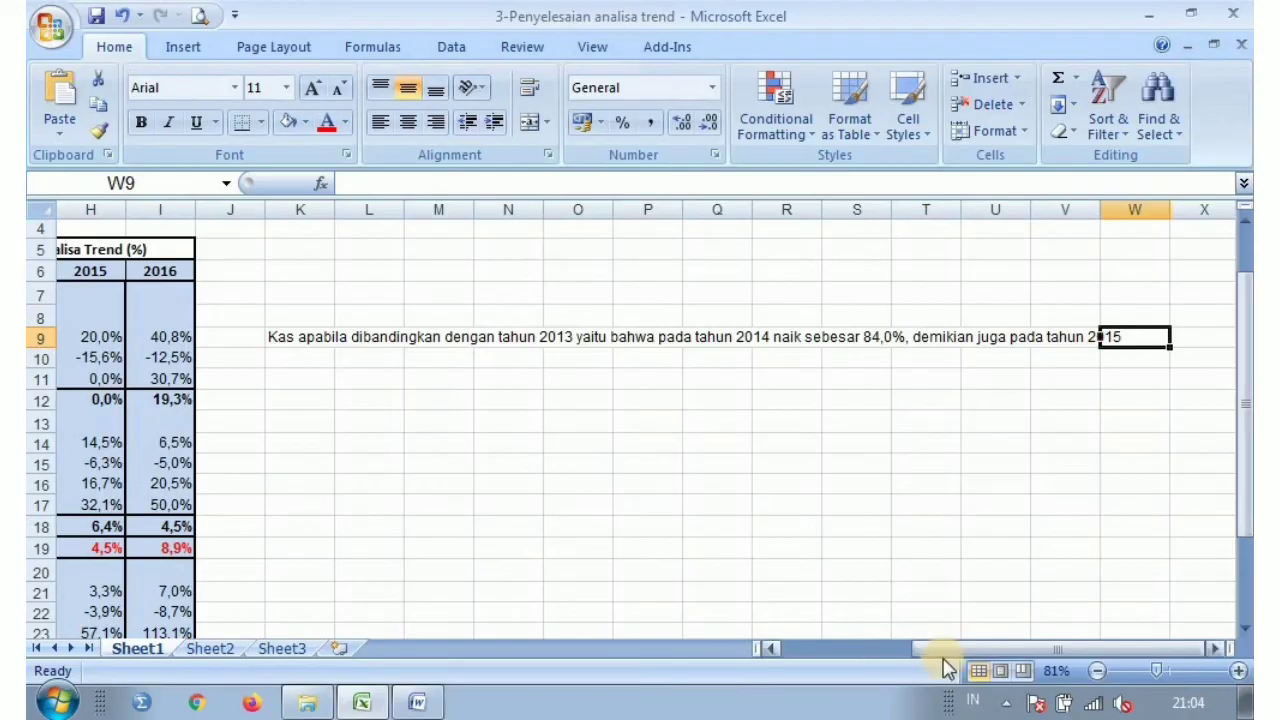
Examine the 2014, 2015 and 2016 trend percentages of Total Aktiva Lancar in row 12 and Total Aktiva in row 19
left_click_drag(946, 654, 721, 467)
left_click_drag(876, 652, 820, 651)
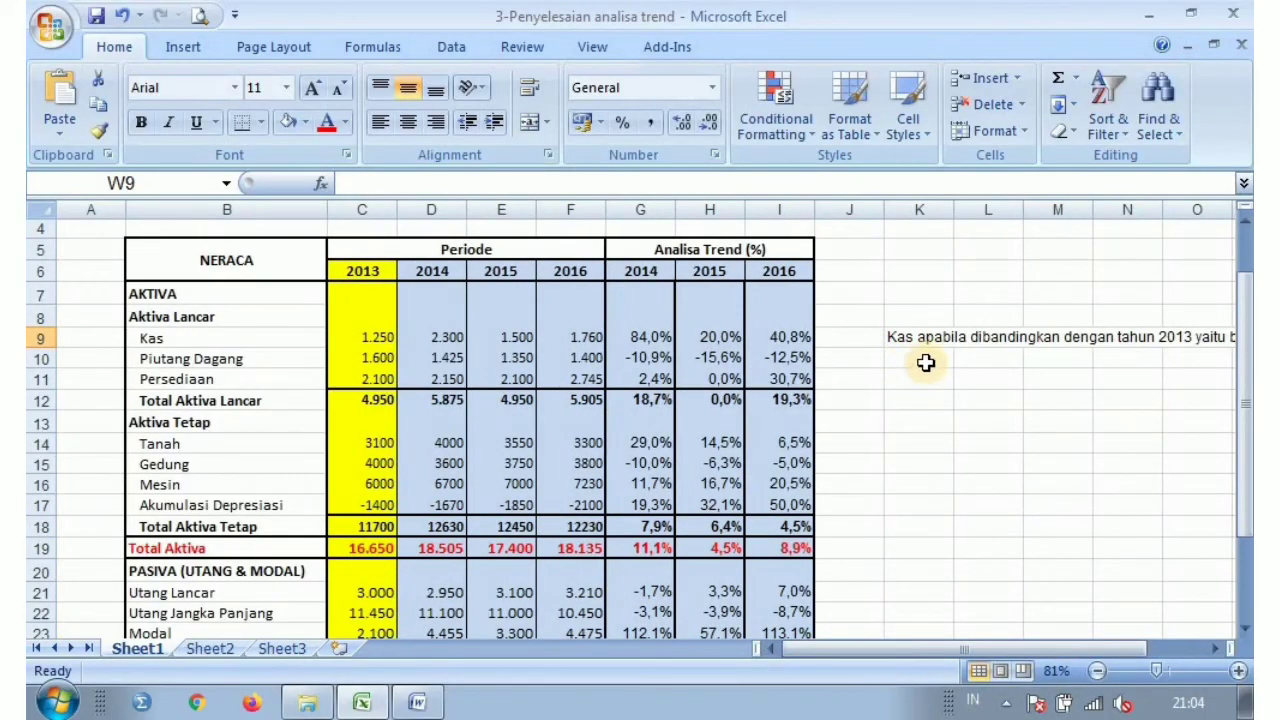
left_click(926, 362)
left_click(927, 380)
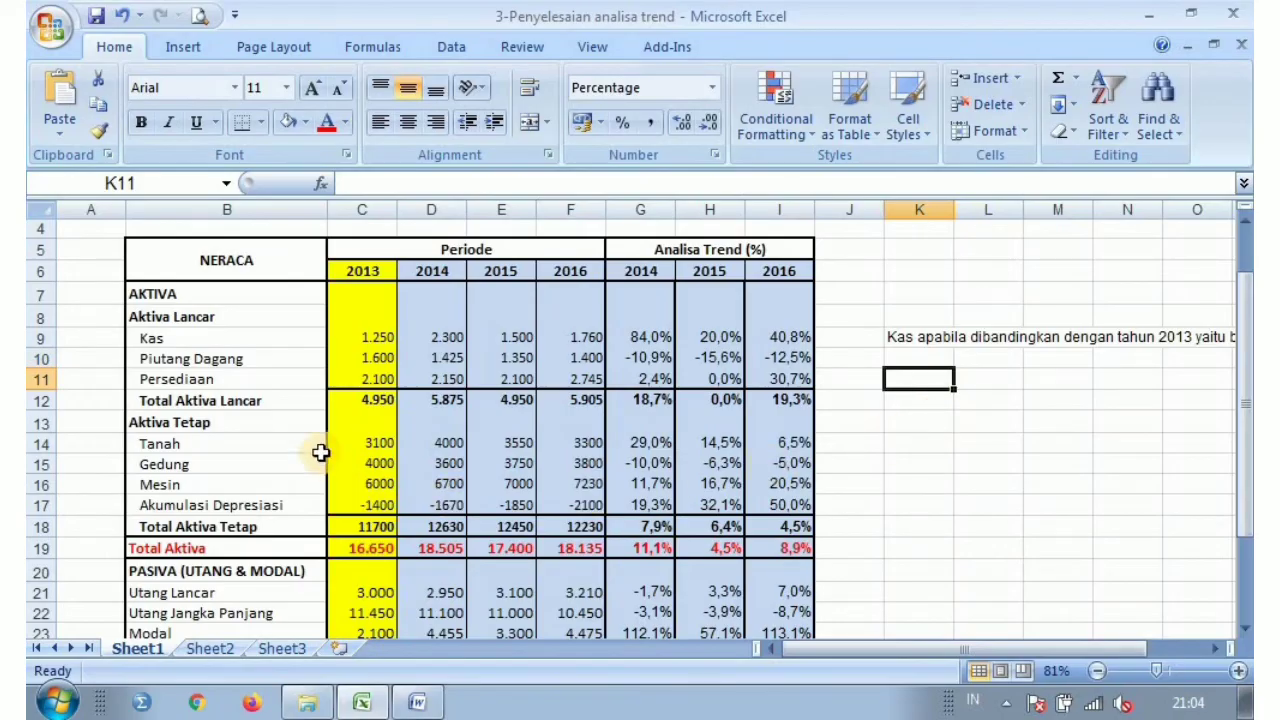
left_click(644, 405)
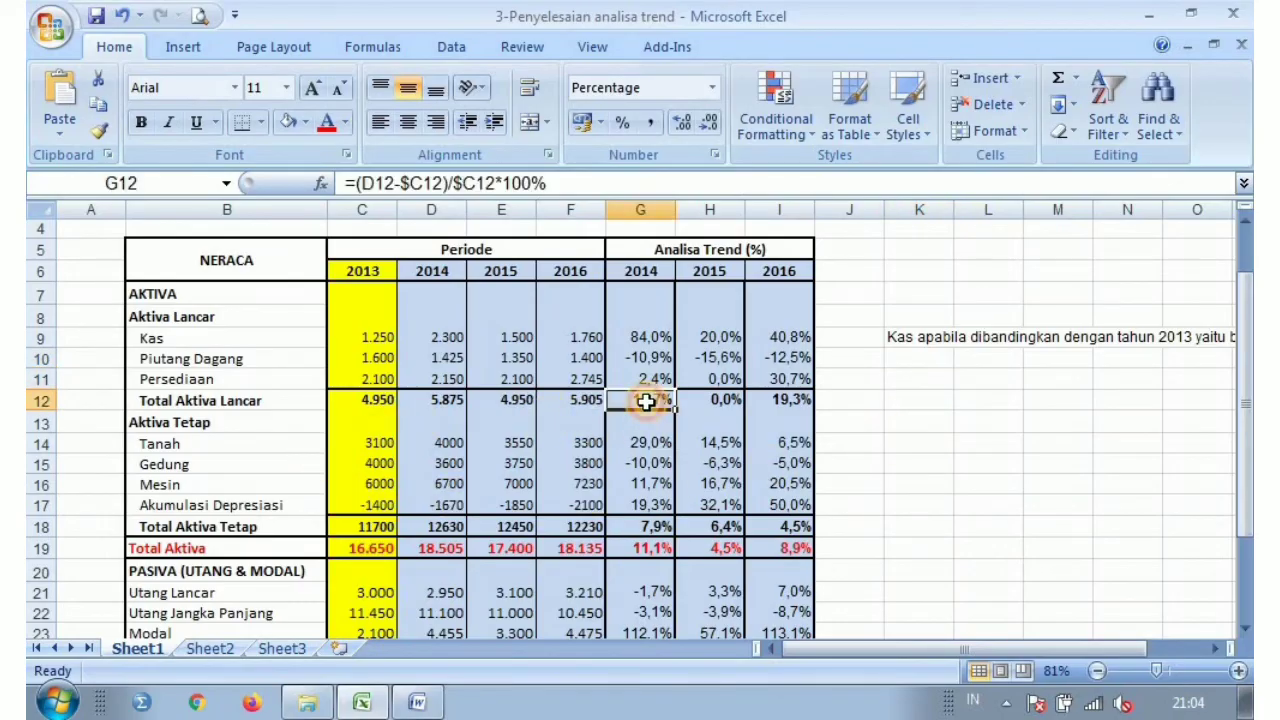
left_click(792, 404)
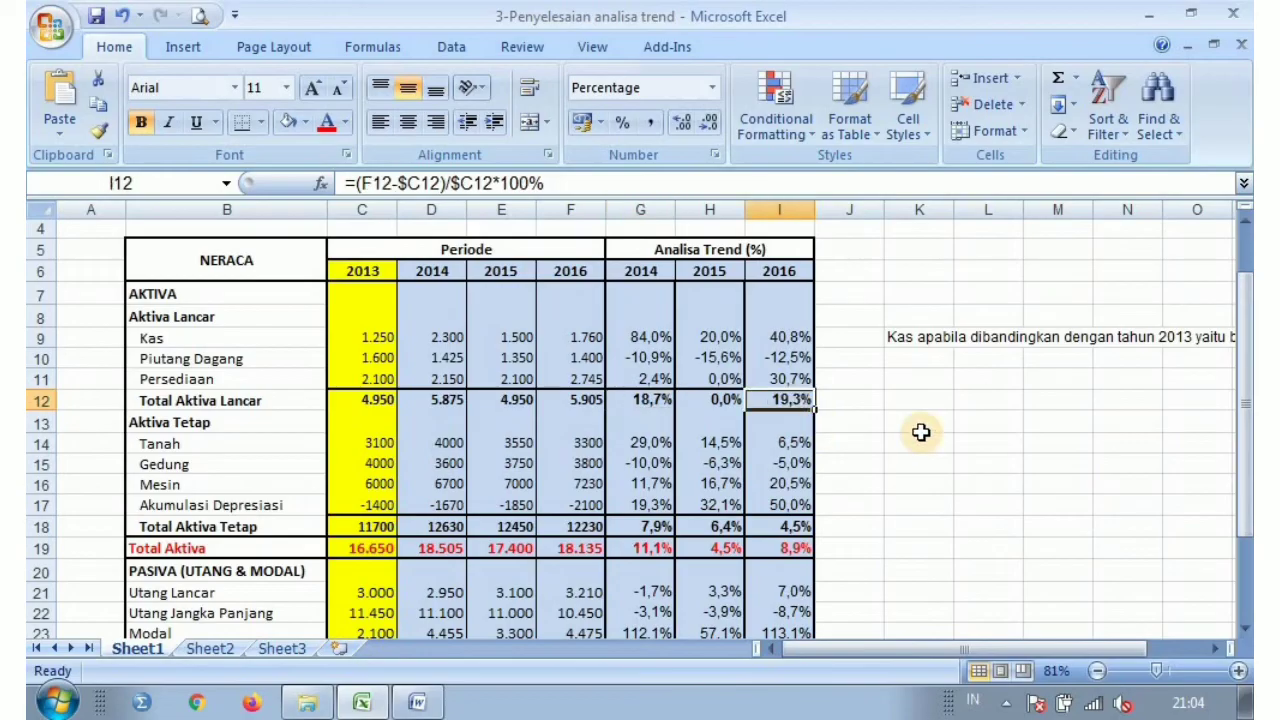
left_click(659, 405)
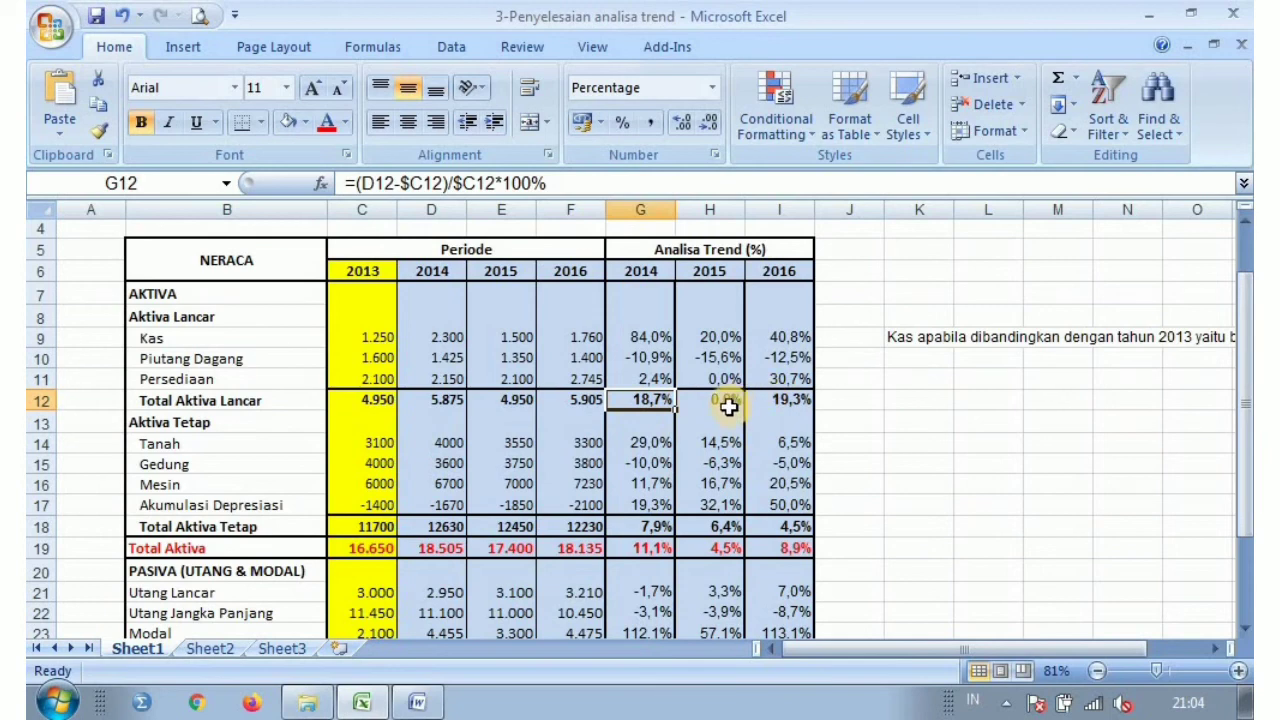
left_click(724, 404)
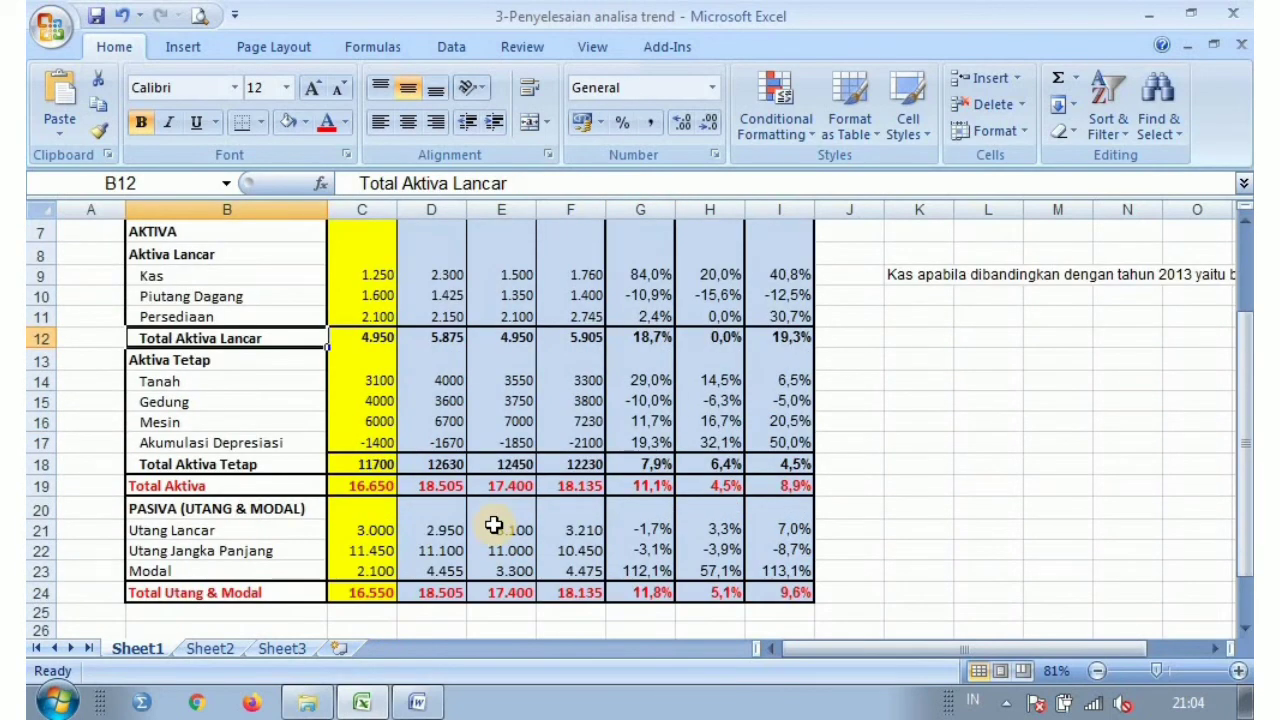
left_click(41, 486)
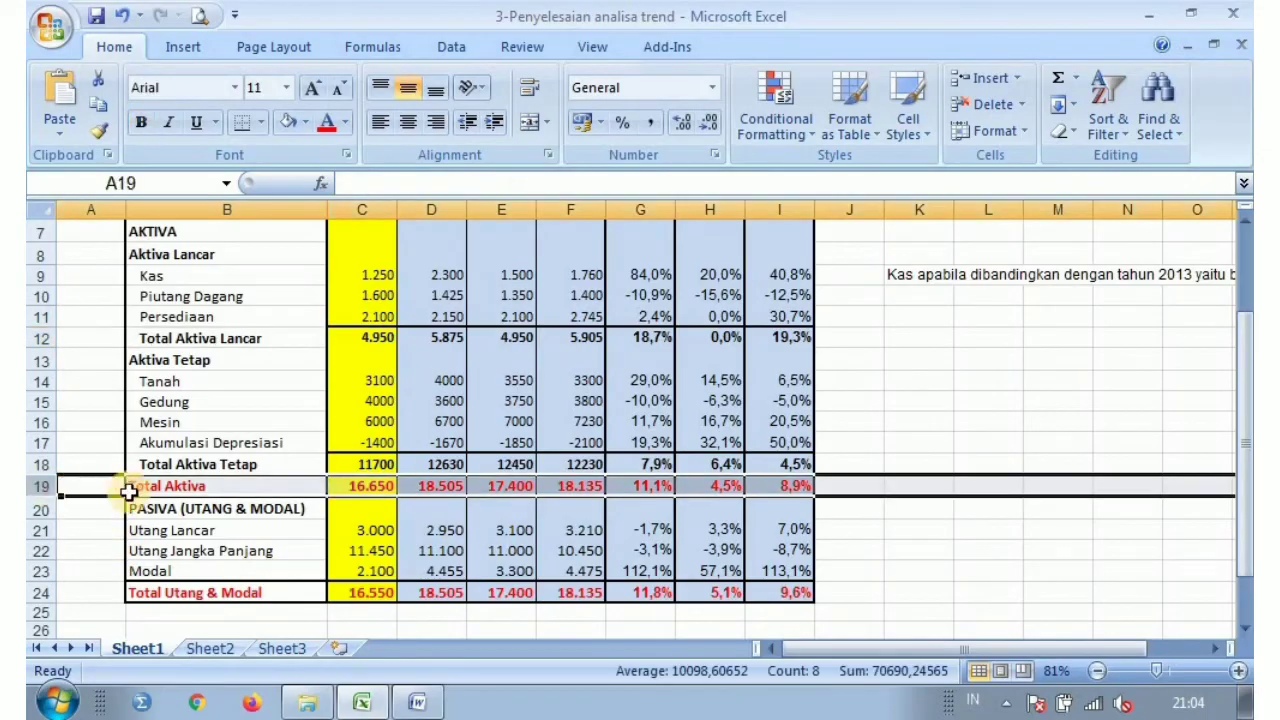
left_click(708, 487)
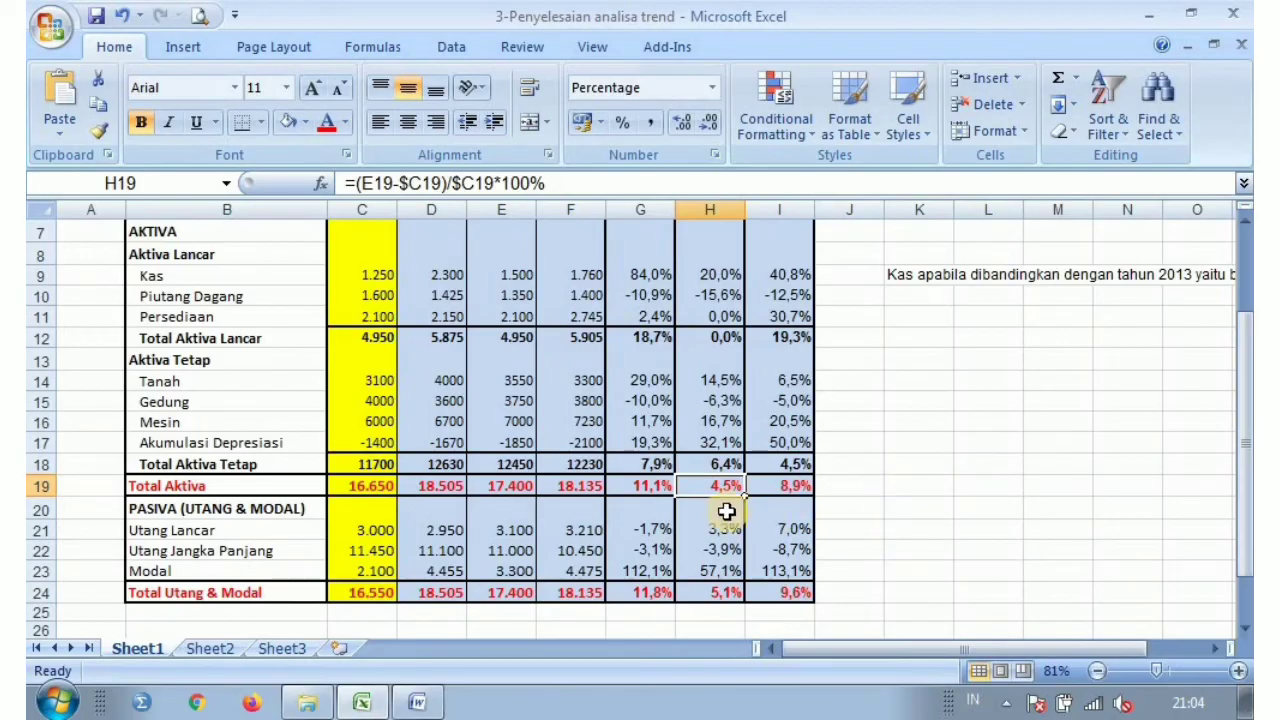
left_click(782, 487)
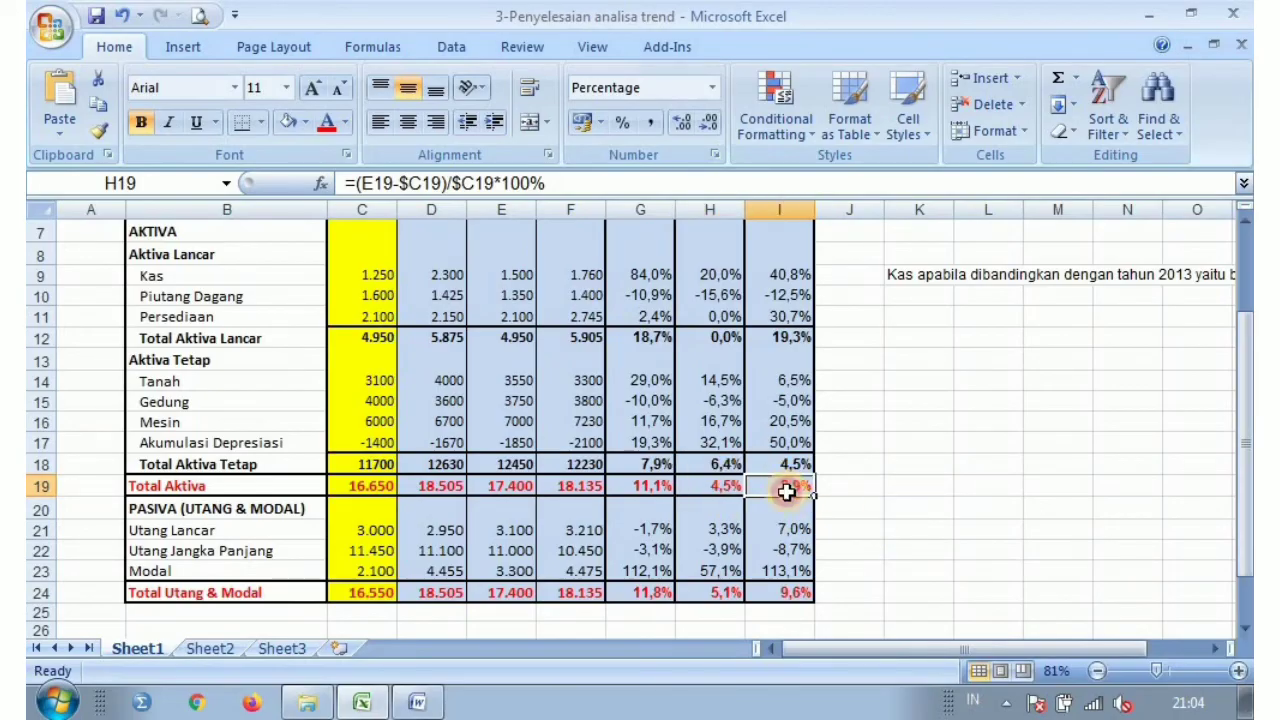
scroll(789, 490, "up", 1)
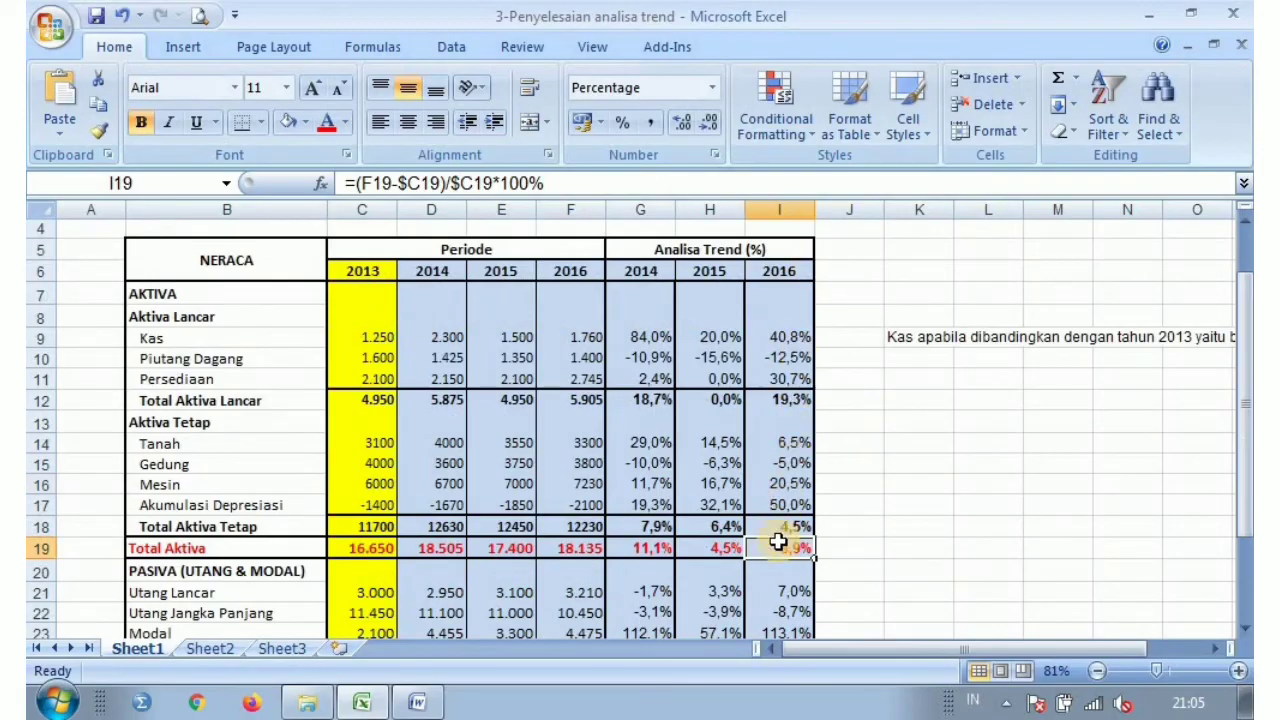
Fill the Kas interpretation sentence from K9 down column K to K24, beside the Total Utang & Modal row
scroll(777, 531, "down", 1)
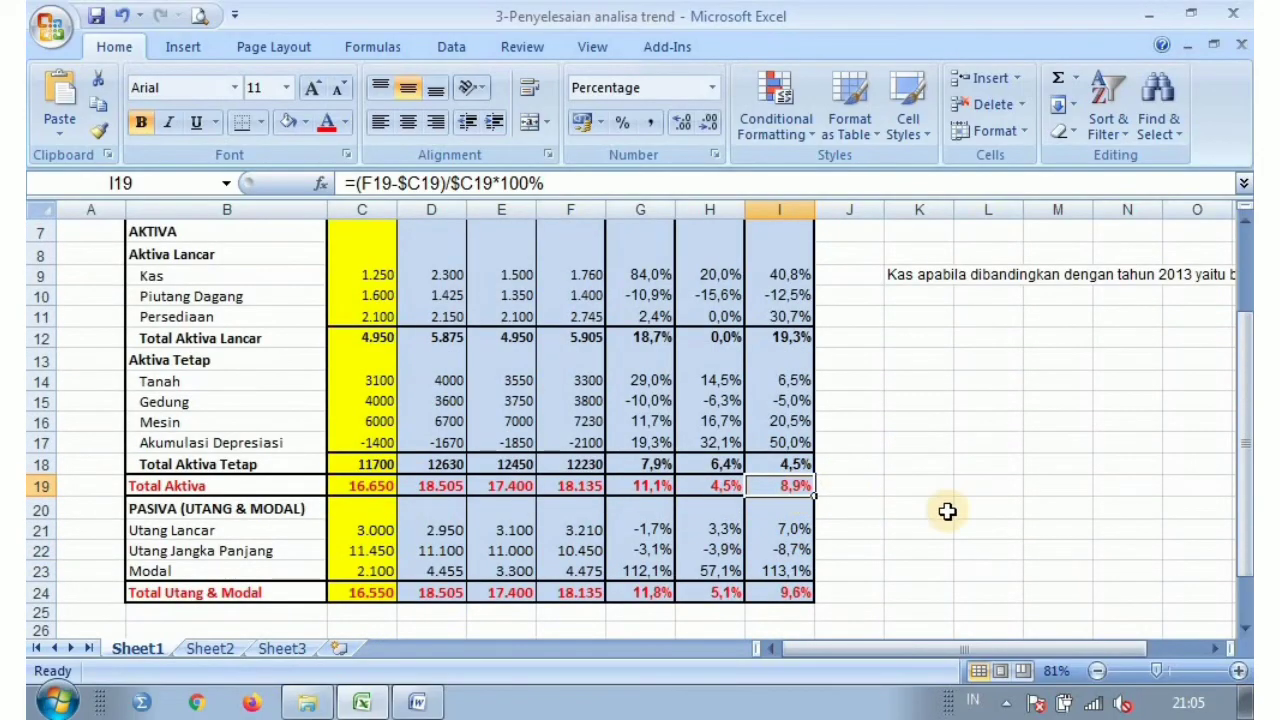
left_click(906, 276)
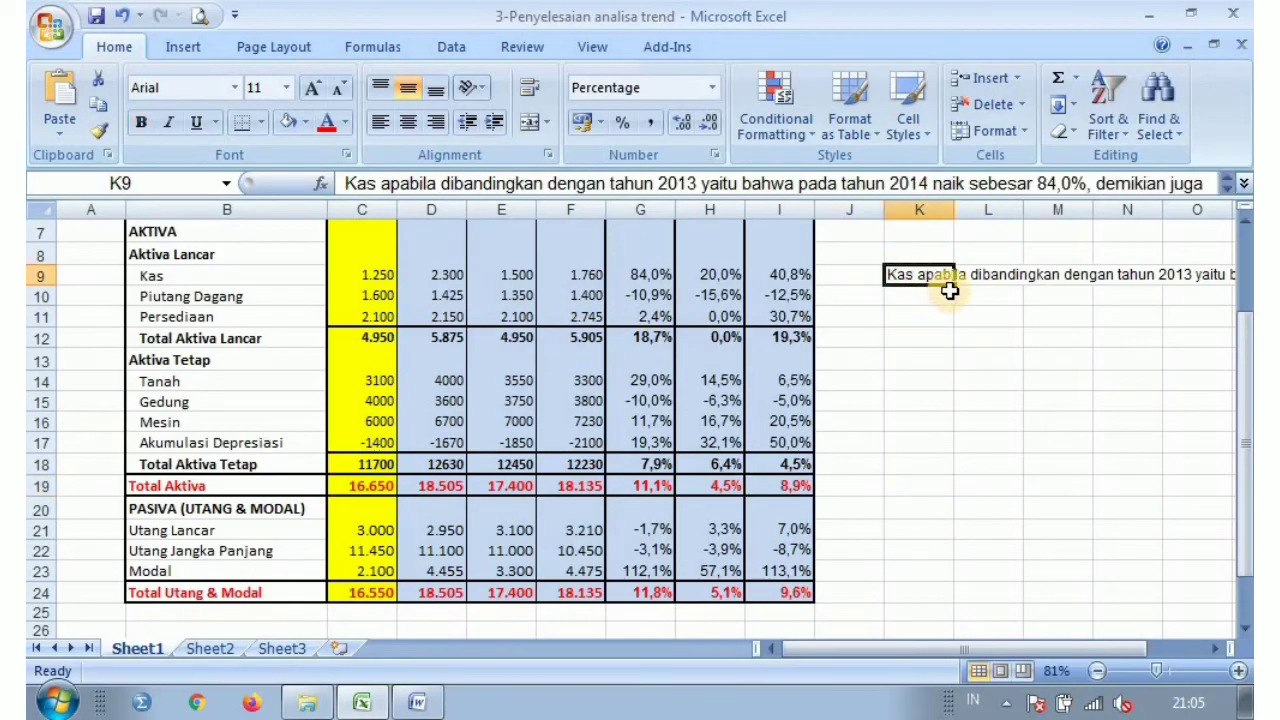
left_click_drag(955, 290, 922, 600)
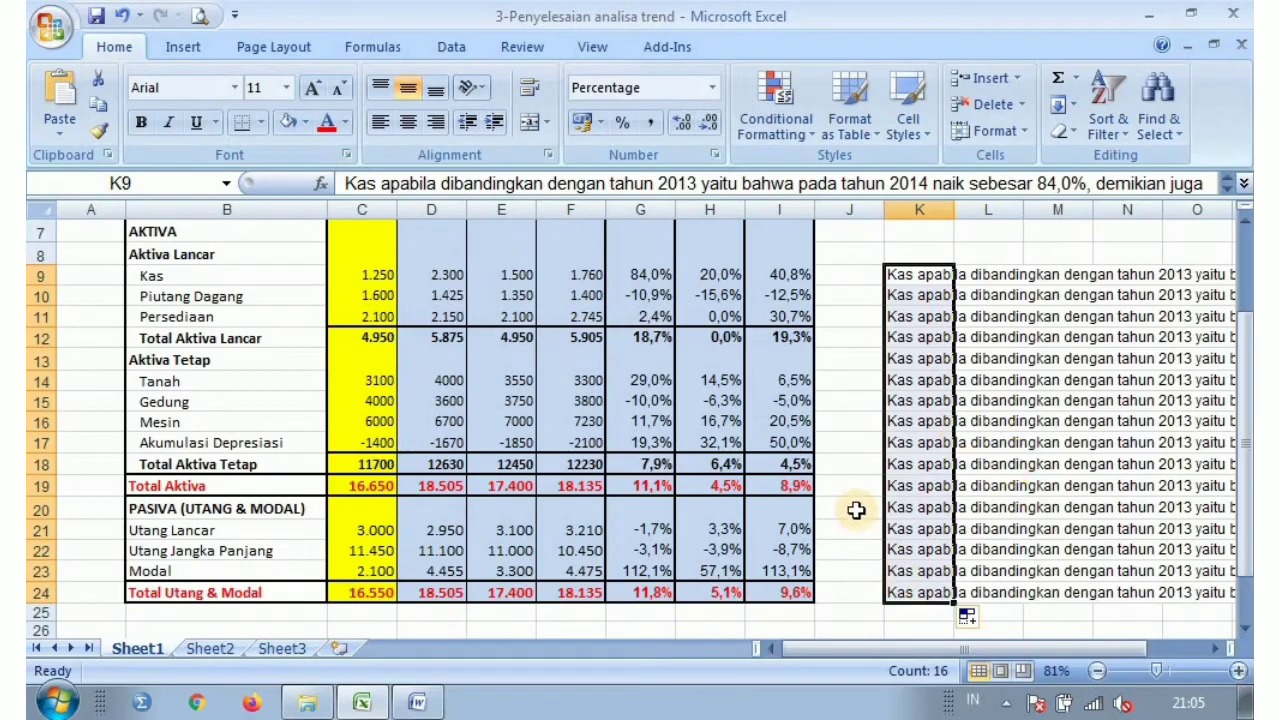
Examine the 2014 to 2016 trend percentages of Piutang Dagang in row 10 and Gedung in row 15
scroll(856, 510, "up", 2)
scroll(853, 509, "down", 1)
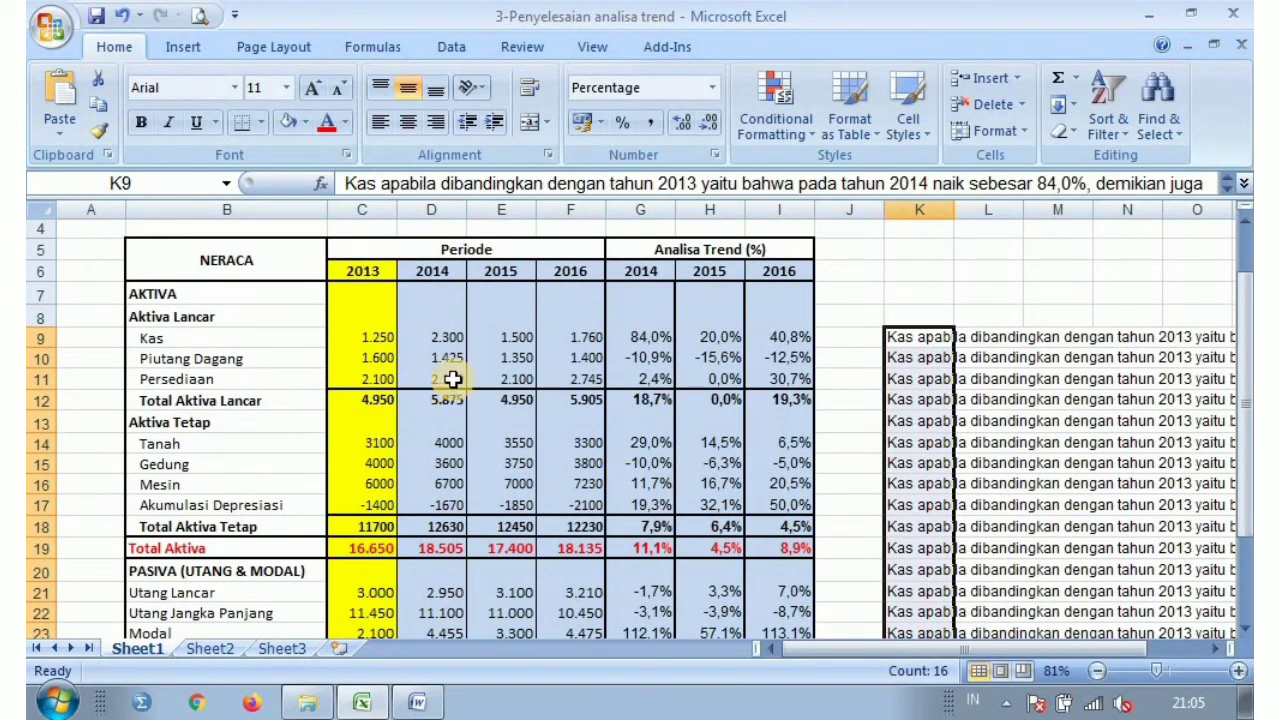
left_click(624, 361)
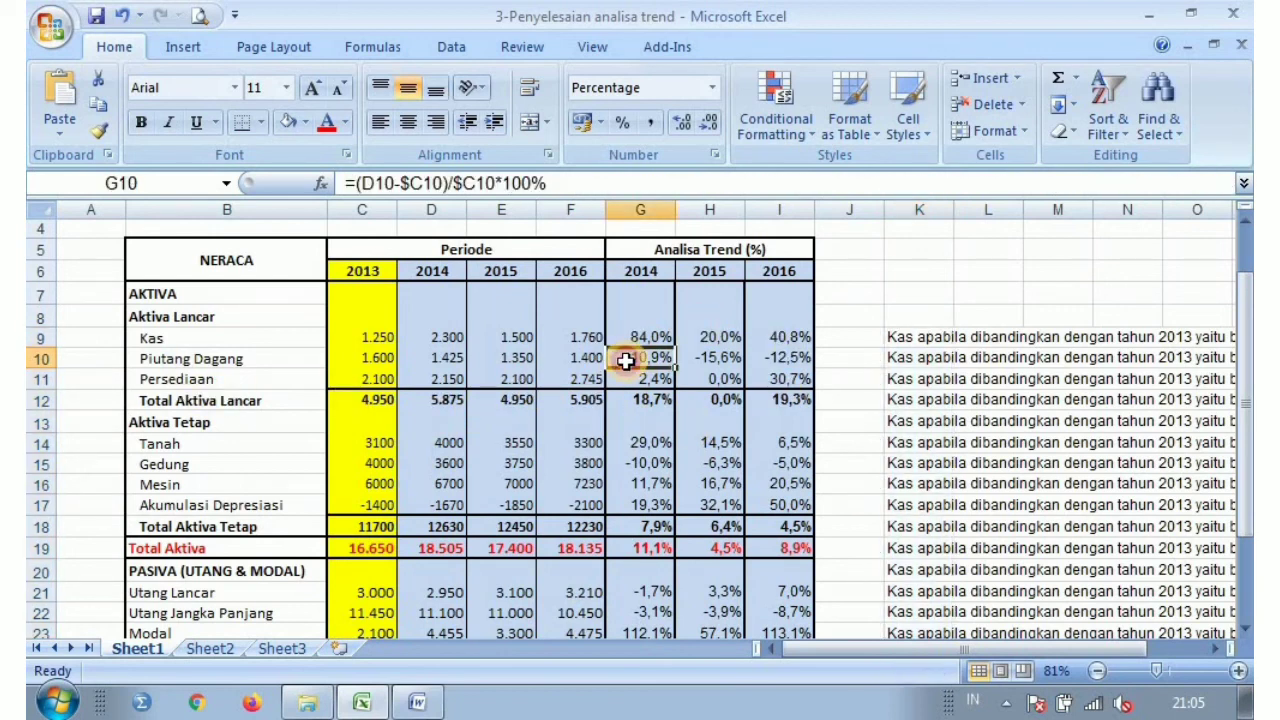
left_click(711, 360)
left_click(772, 360)
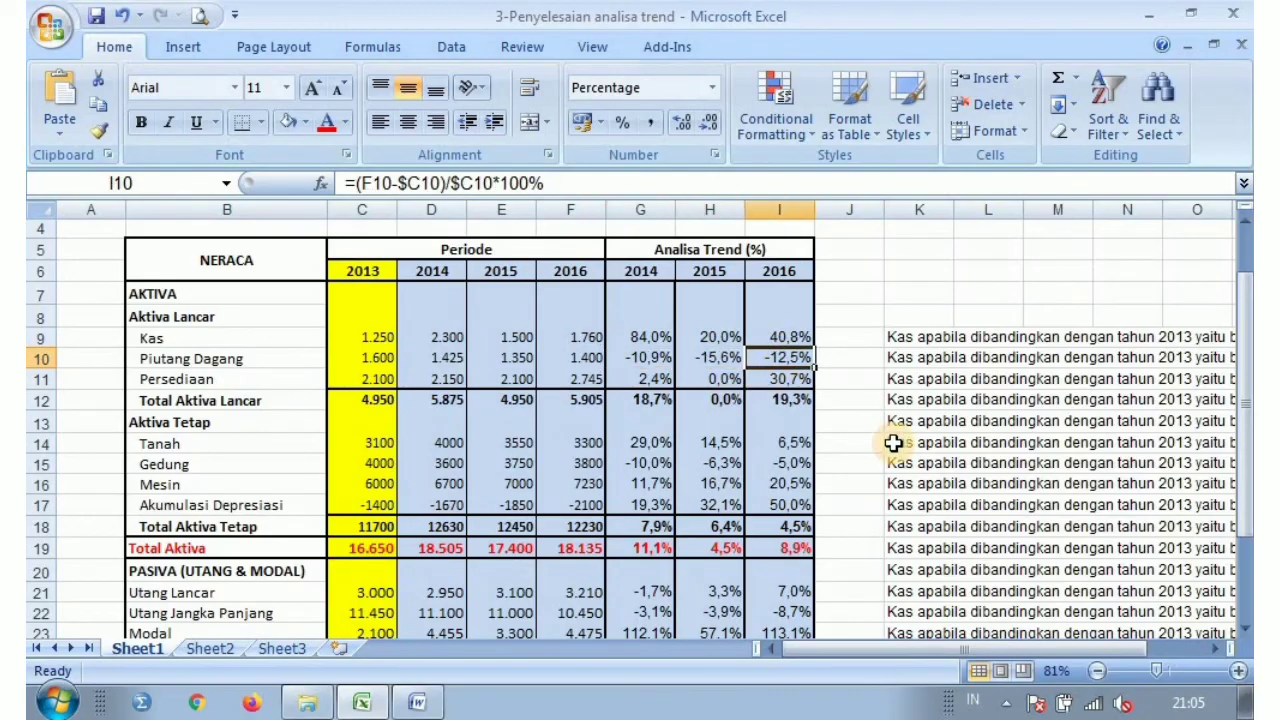
scroll(756, 455, "down", 1)
left_click(643, 400)
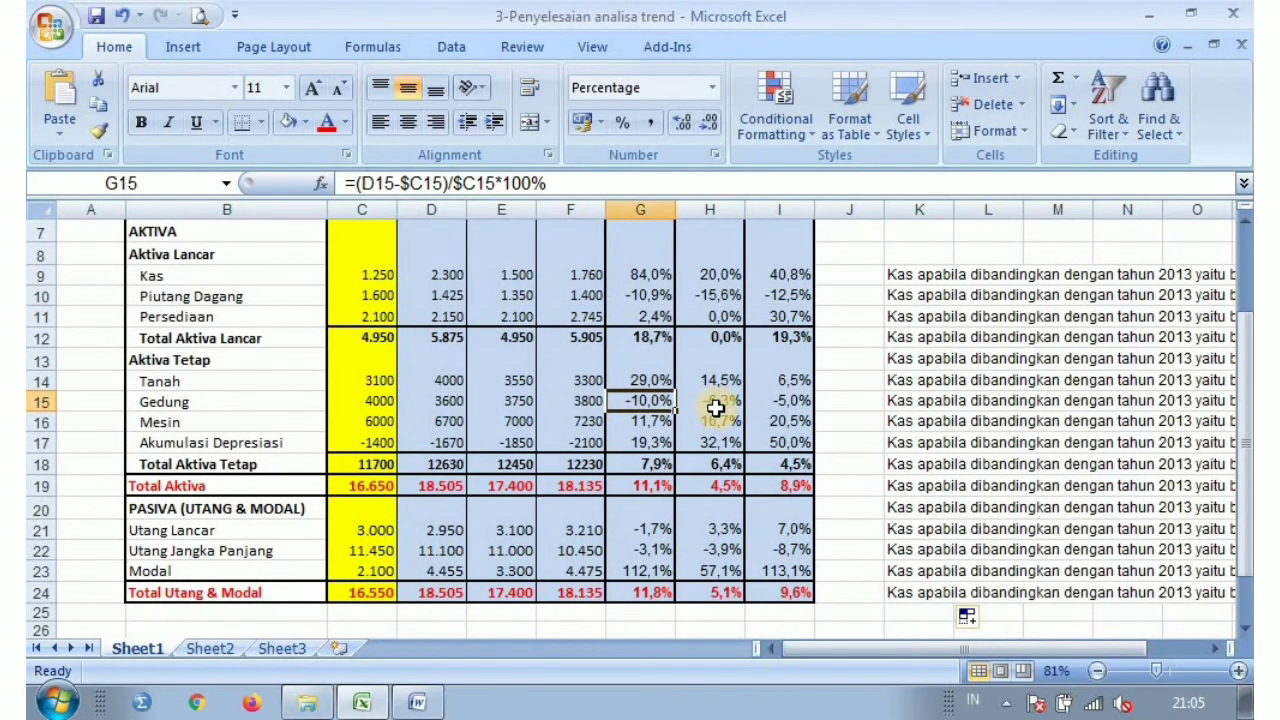
left_click(718, 405)
left_click(786, 401)
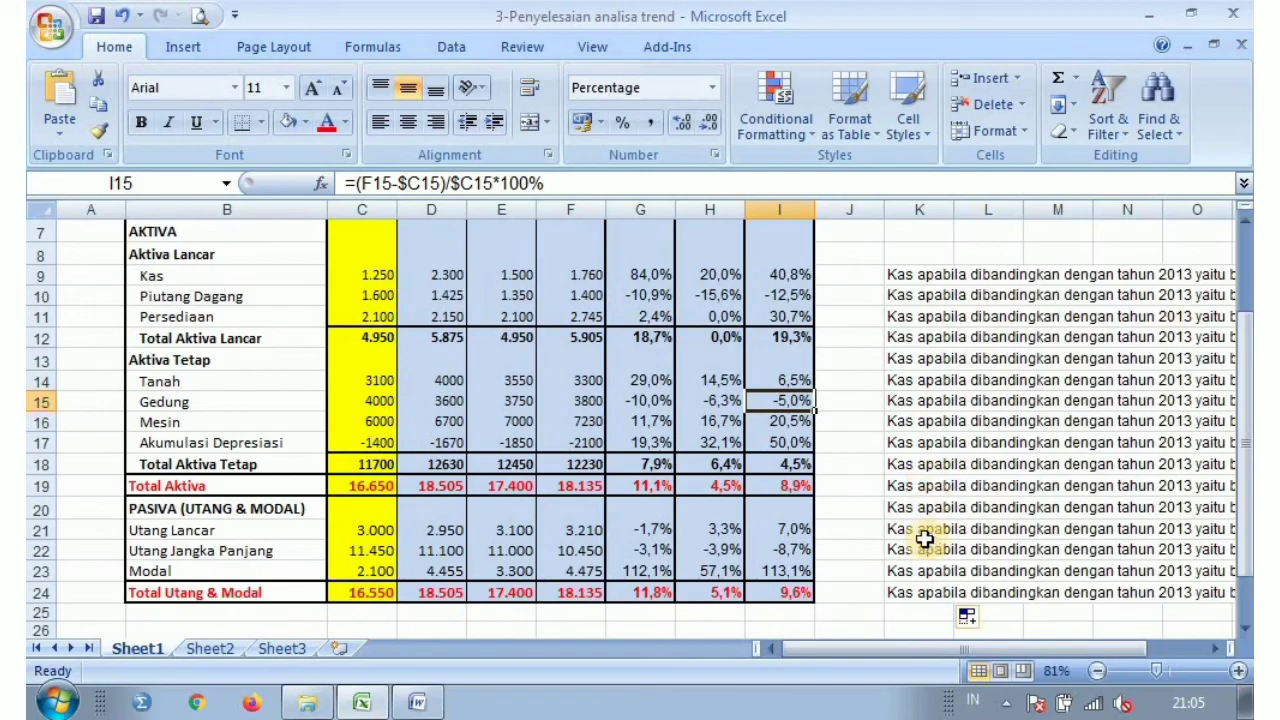
Fill the 2014 Kas trend formula from G9 across row 9 to the 2016 column in I9
scroll(872, 511, "down", 1)
scroll(874, 509, "up", 3)
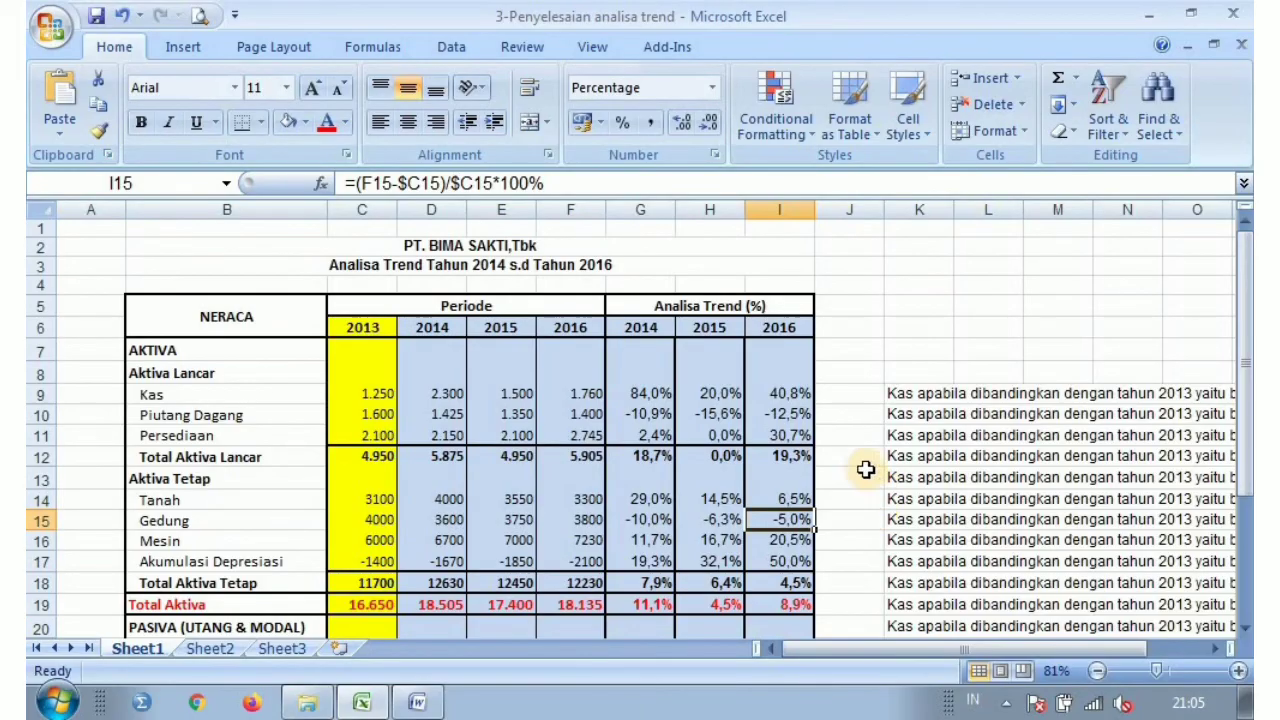
left_click(640, 393)
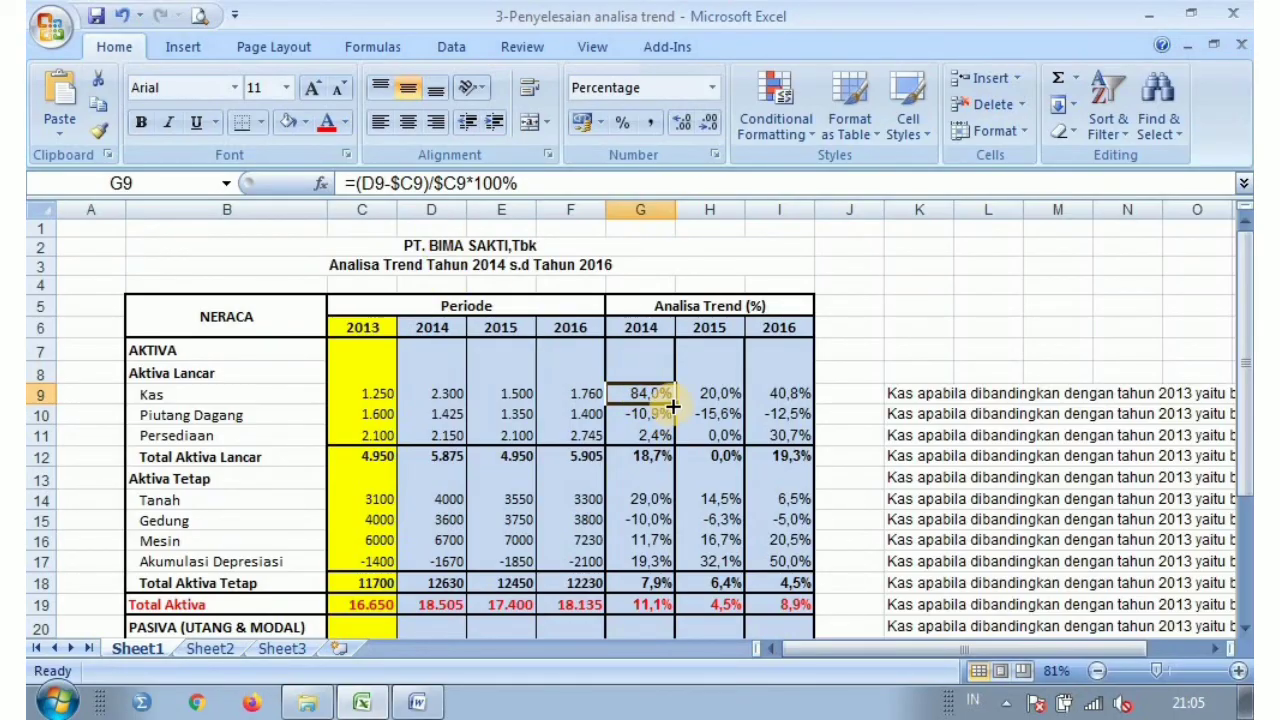
left_click_drag(673, 406, 792, 275)
left_click(857, 275)
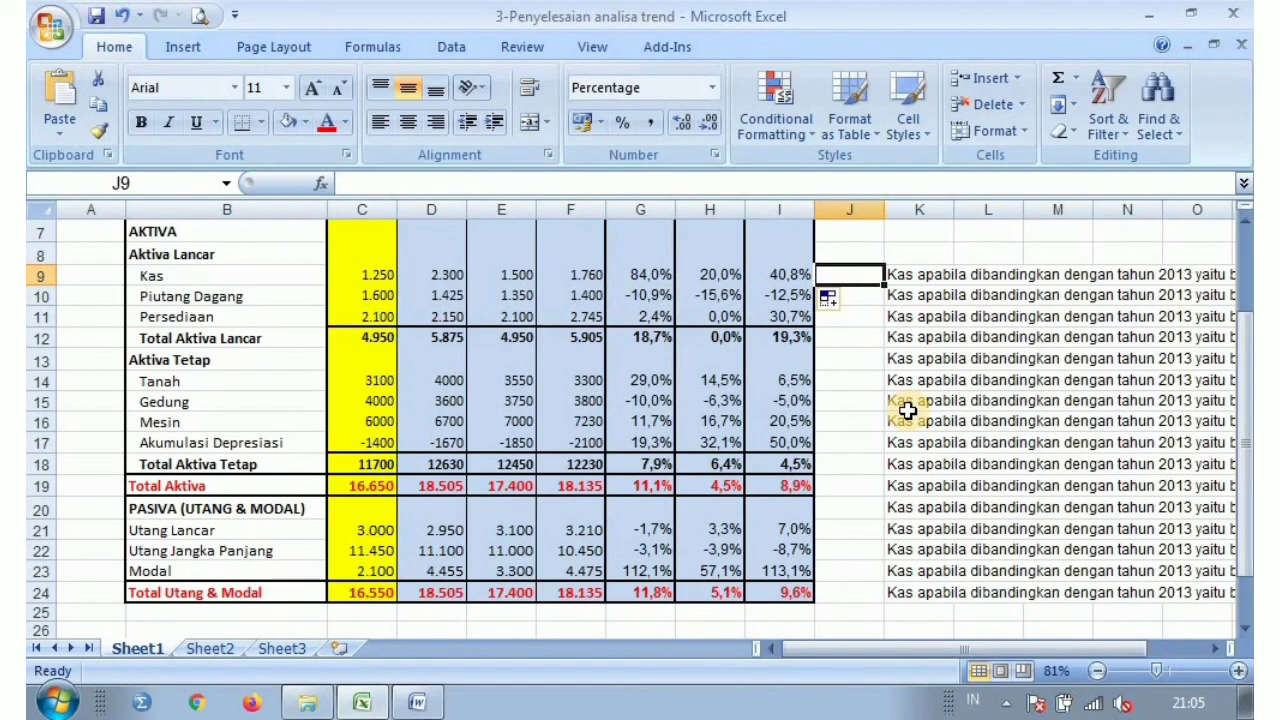